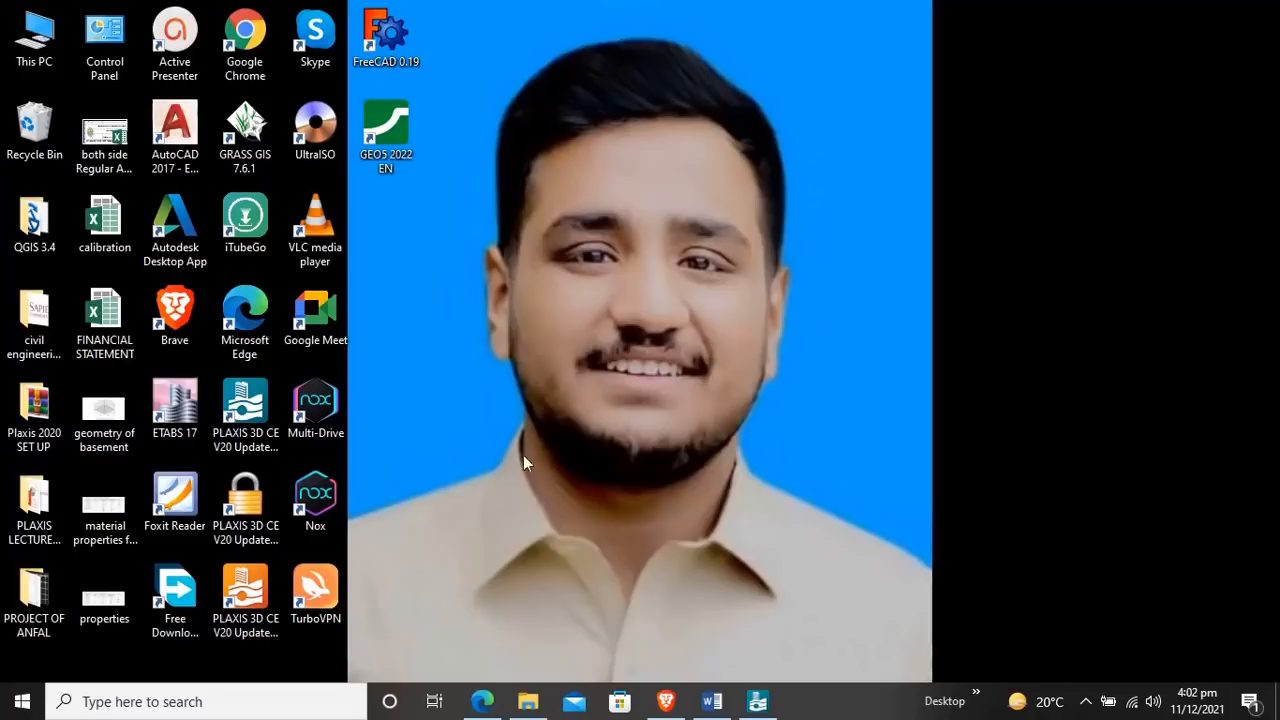
Step: Switch to PLAXIS 3D and create a point load at about (-5.5, 5.5, 0.5) above the rear column
left_click(757, 701)
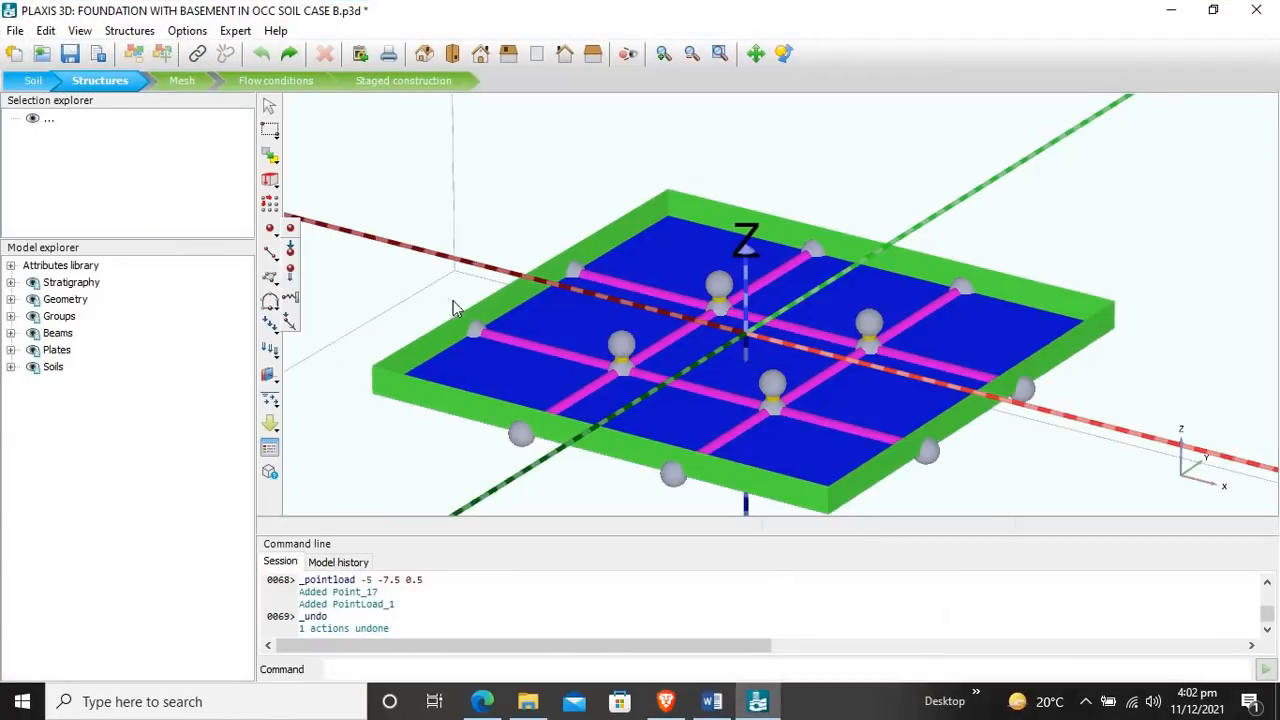
left_click(268, 232)
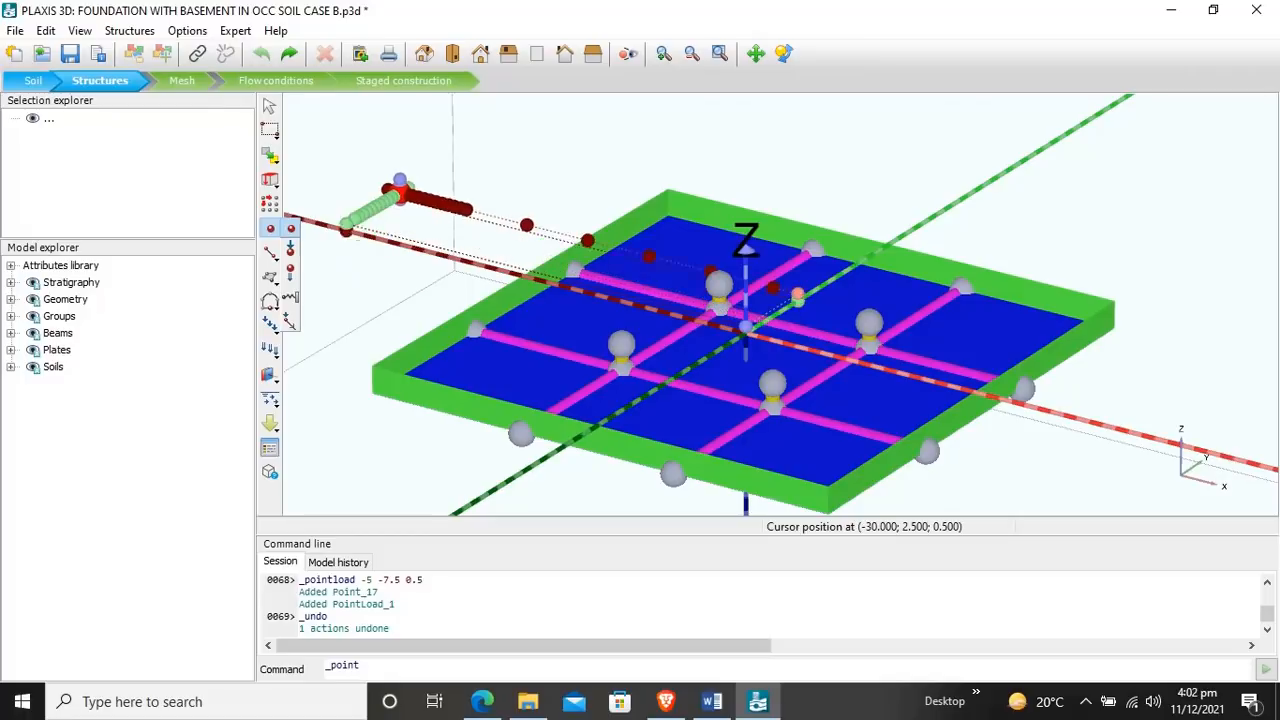
key("Escape")
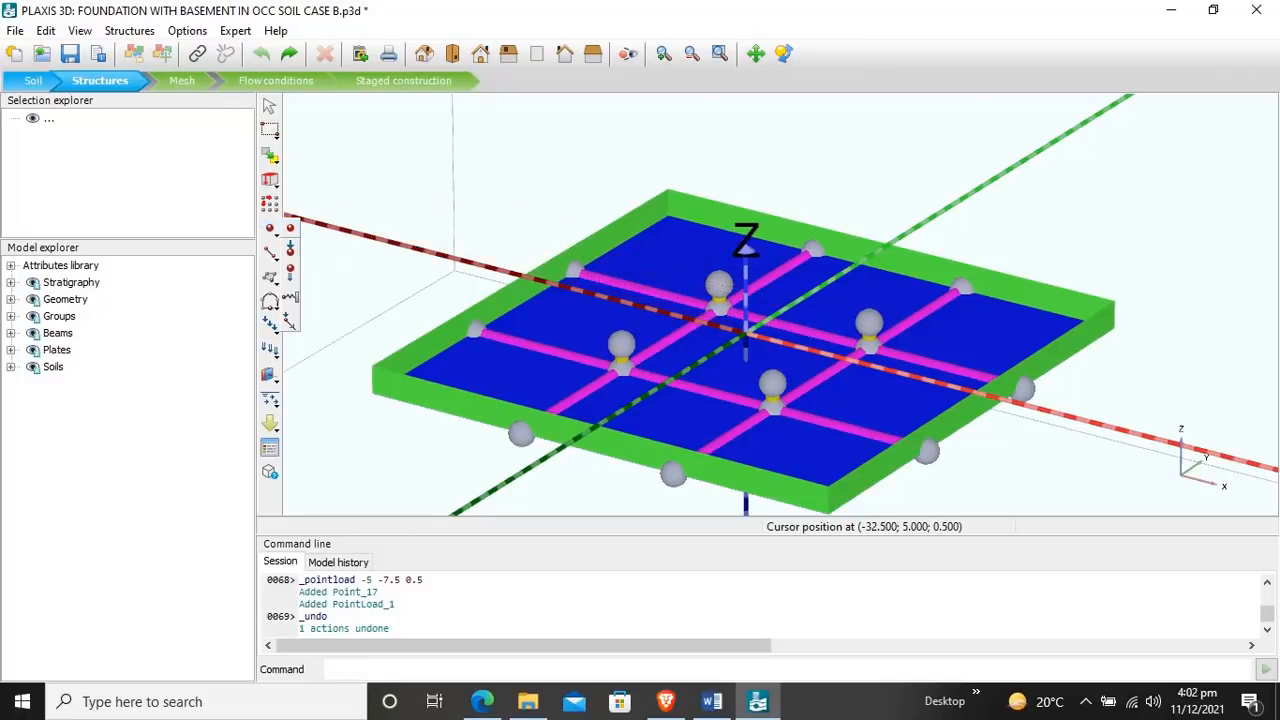
left_click(291, 252)
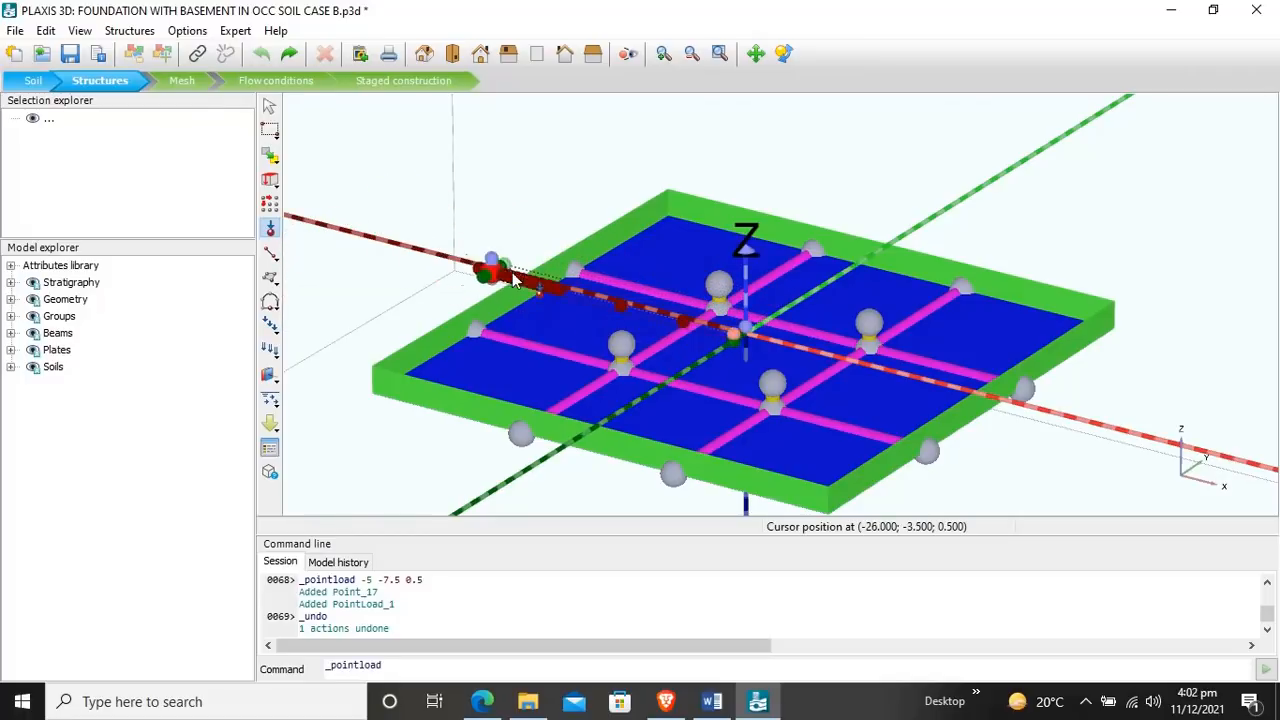
left_click(720, 282)
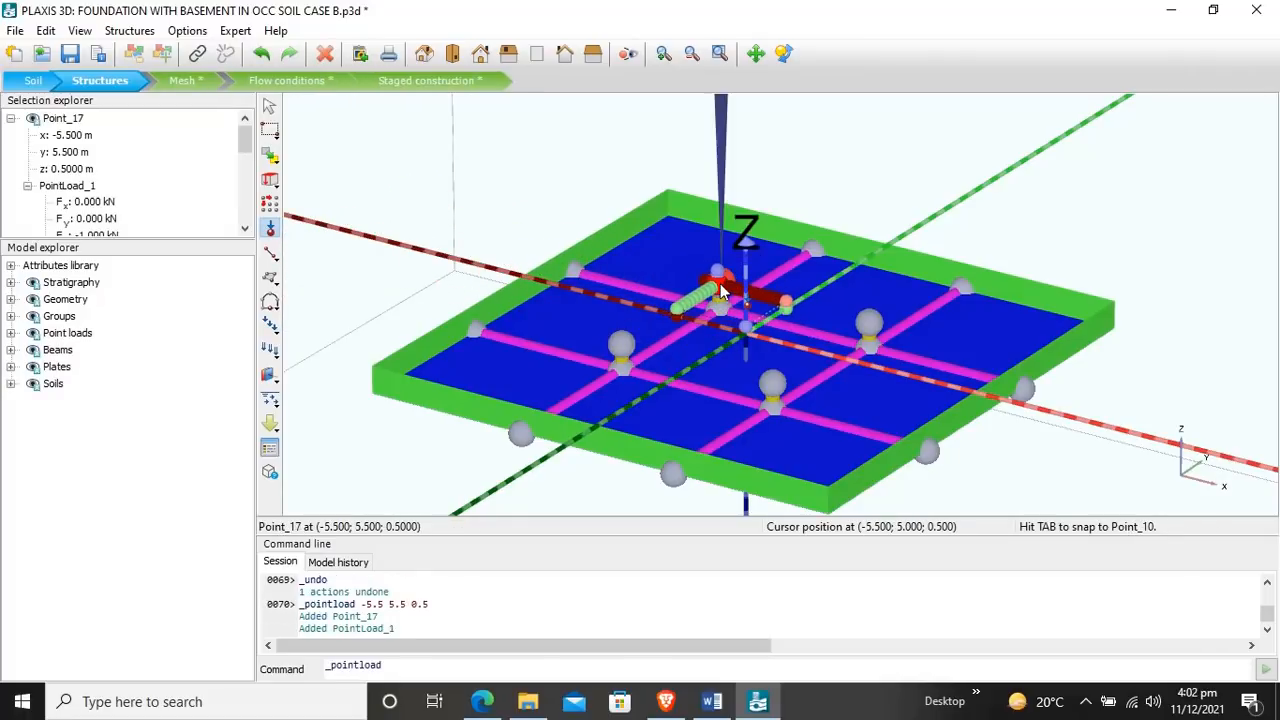
Step: Set the point load's coordinates to x -6, y 6 and z 0 m
left_click(79, 139)
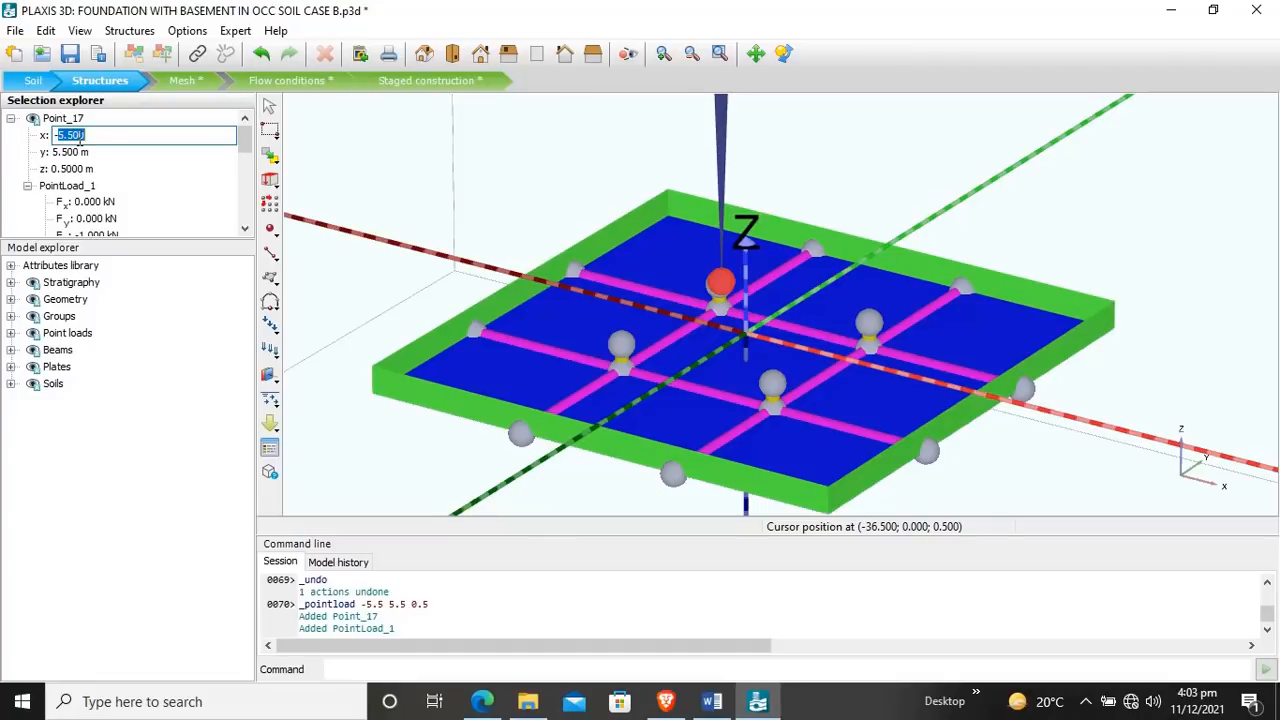
type("-6")
key("Return")
left_click(72, 152)
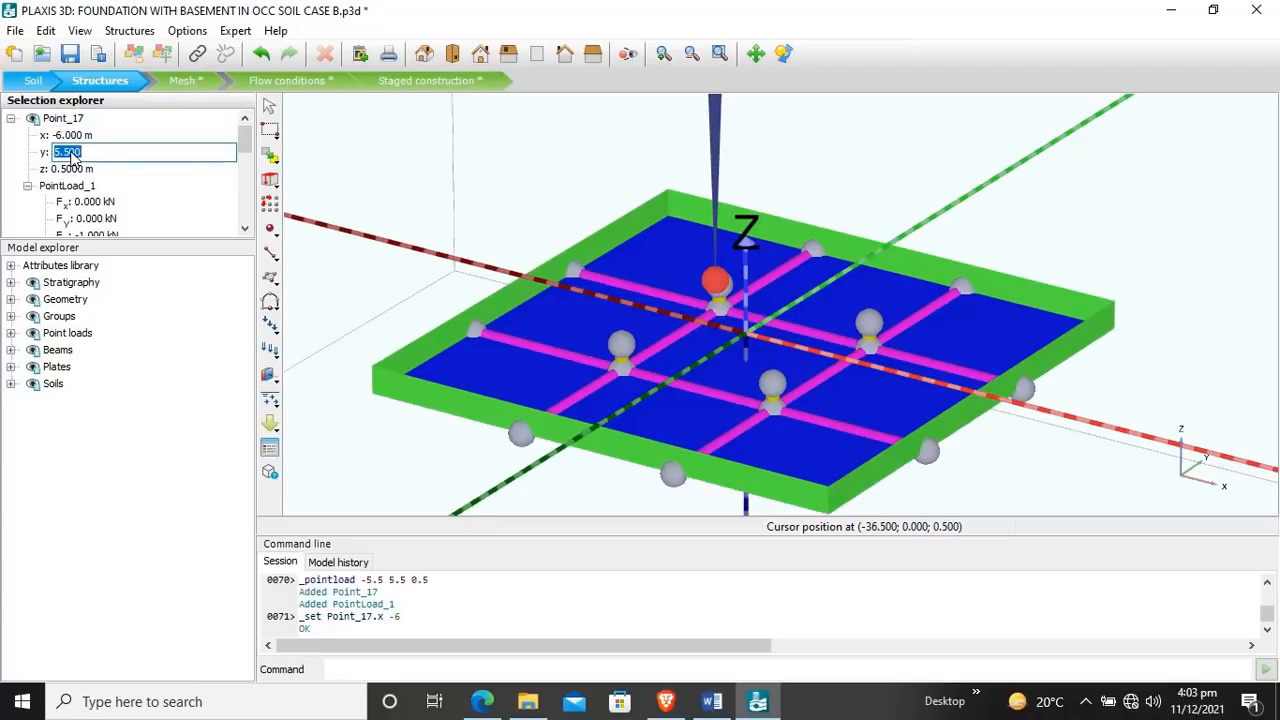
type("6")
left_click(76, 177)
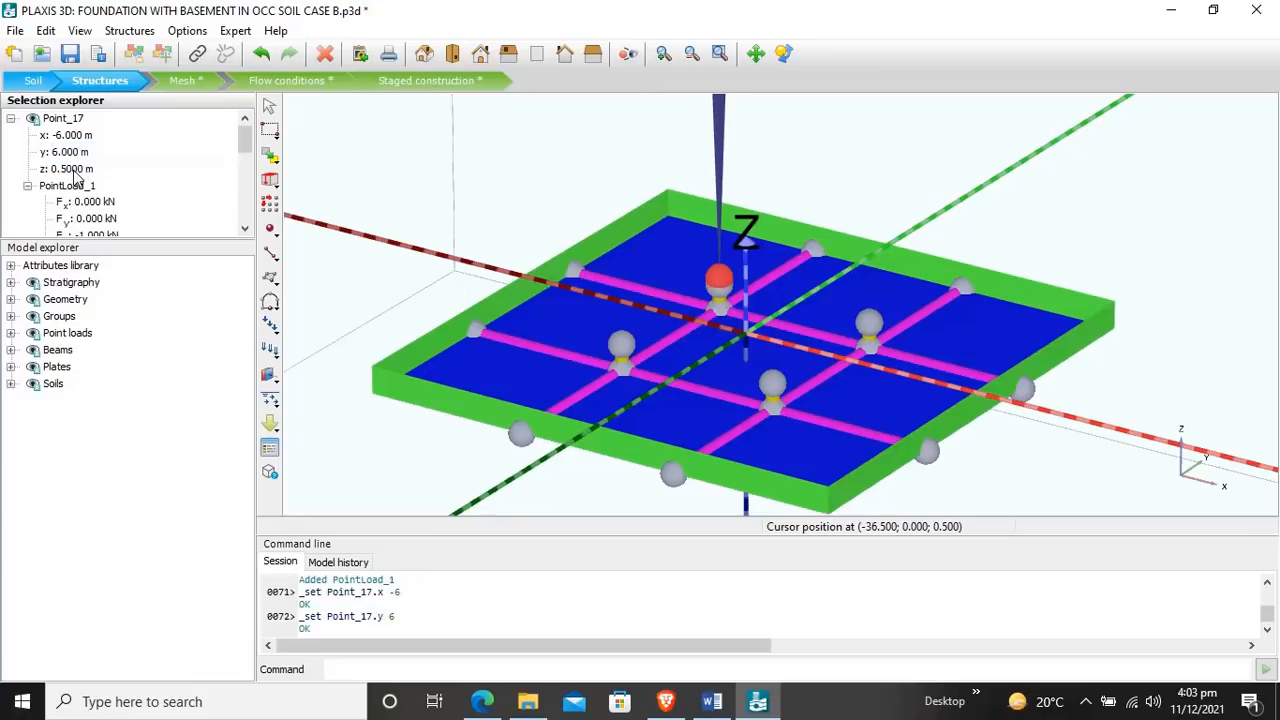
left_click(76, 177)
type("0")
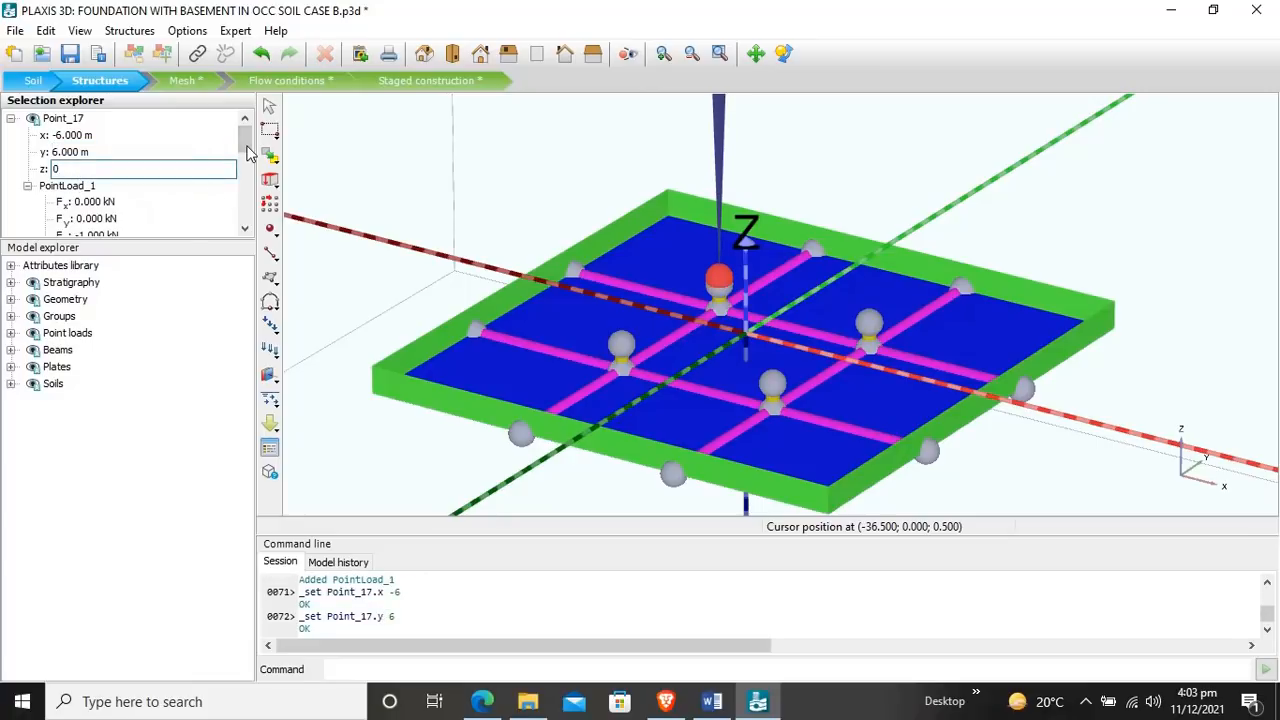
key("Return")
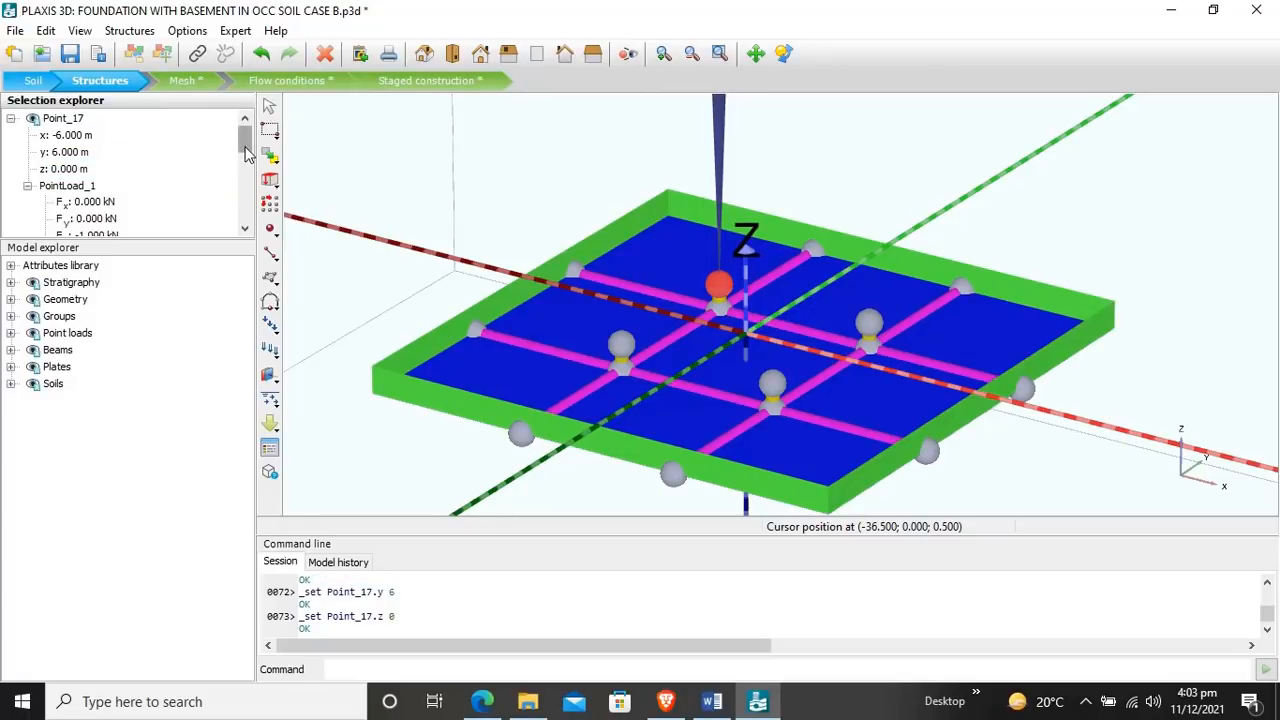
Step: Set the point load's vertical force Fz to -11650 kN
scroll(240, 167, "down", 2)
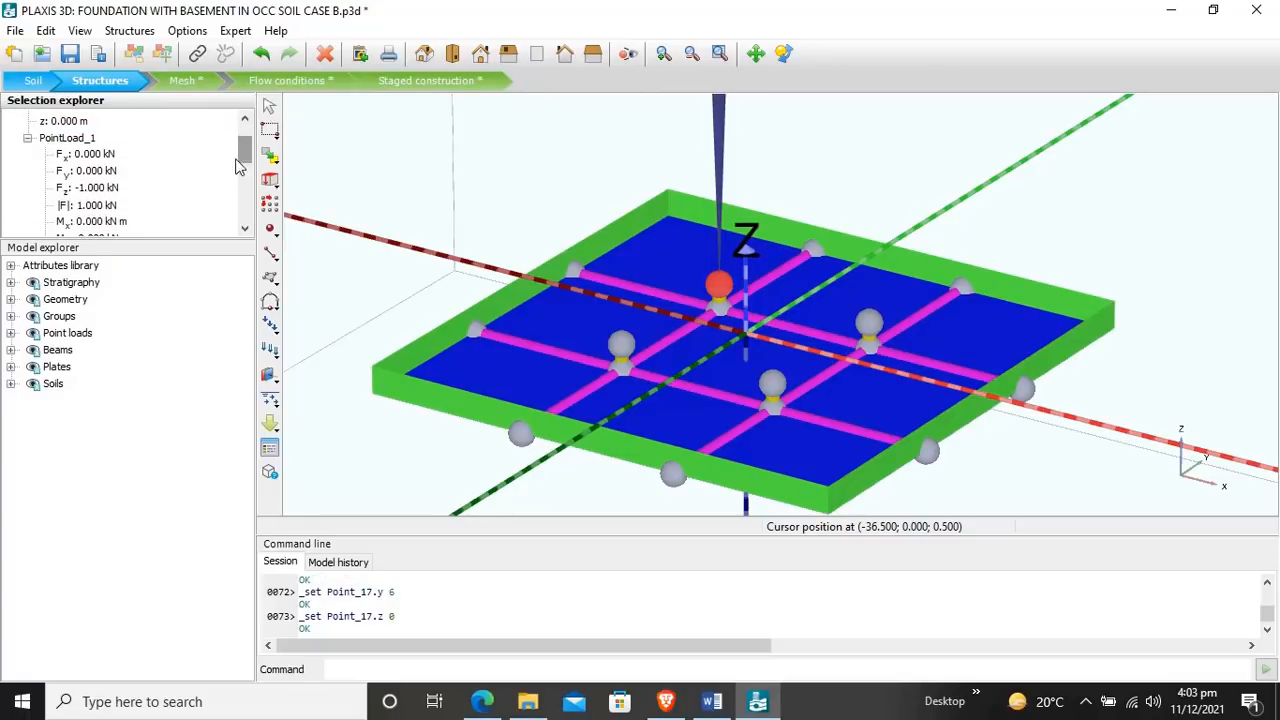
left_click(101, 193)
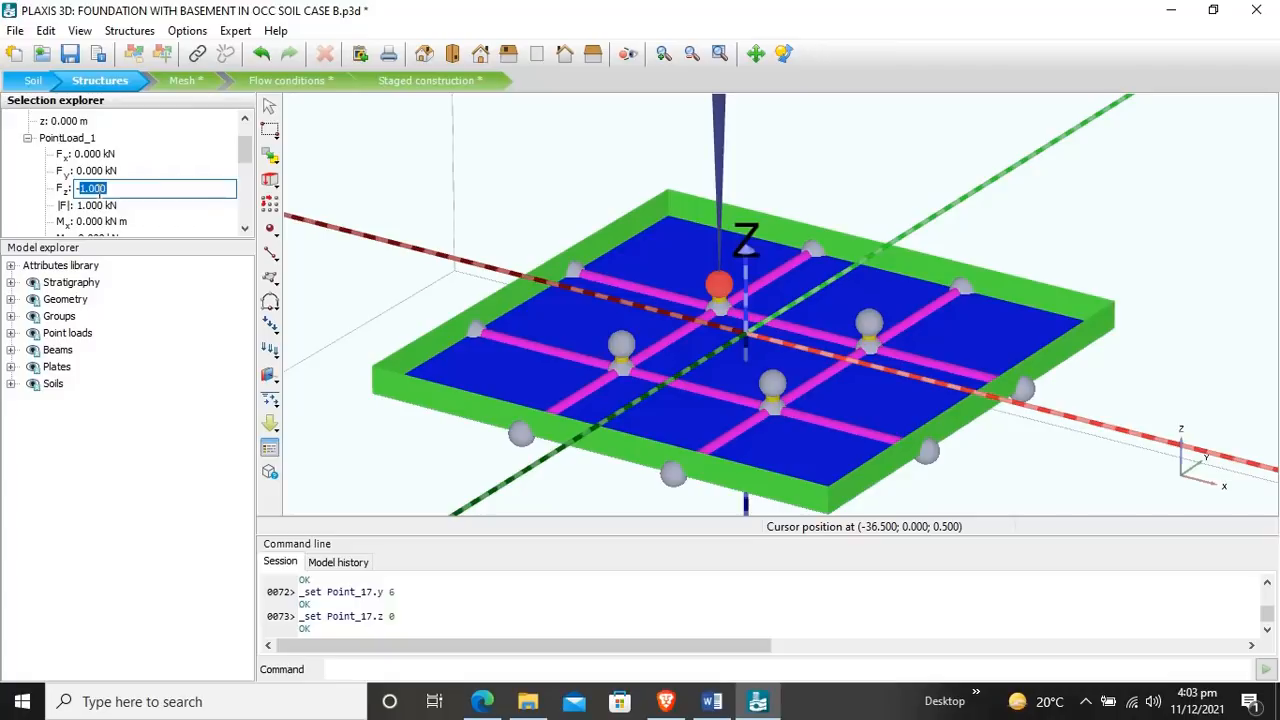
type("-1")
left_click(244, 138)
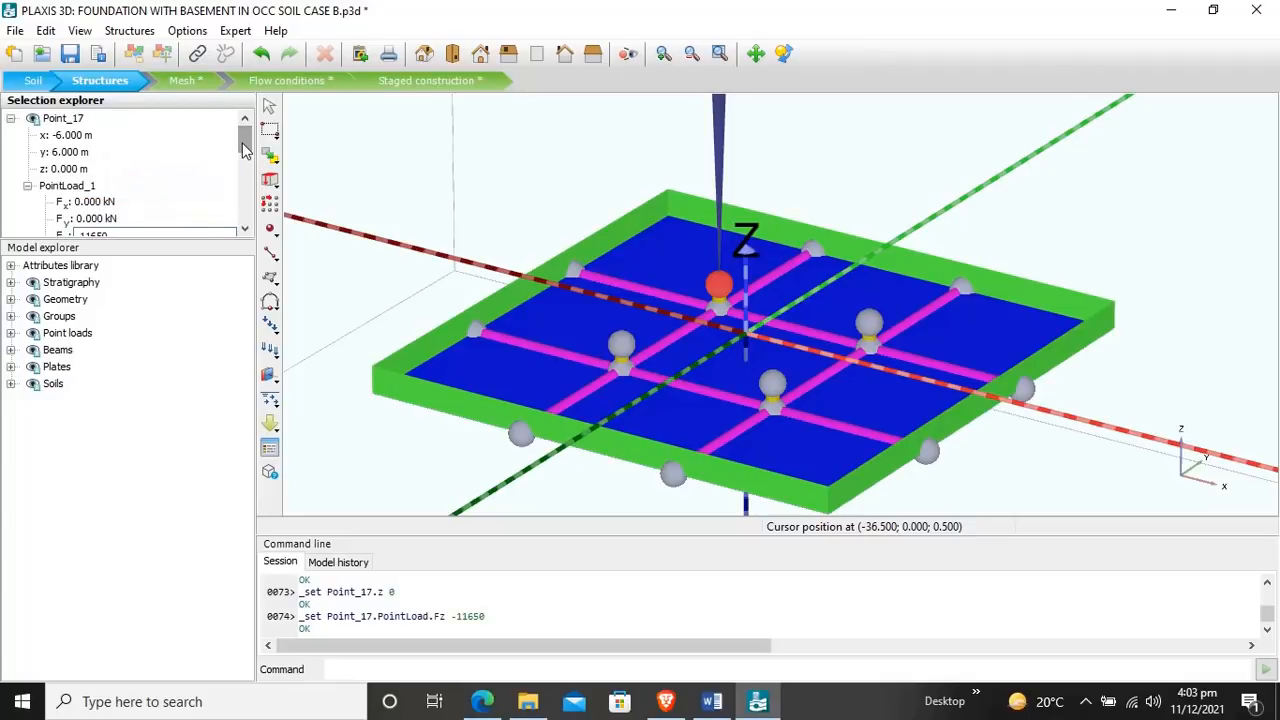
left_click(210, 152)
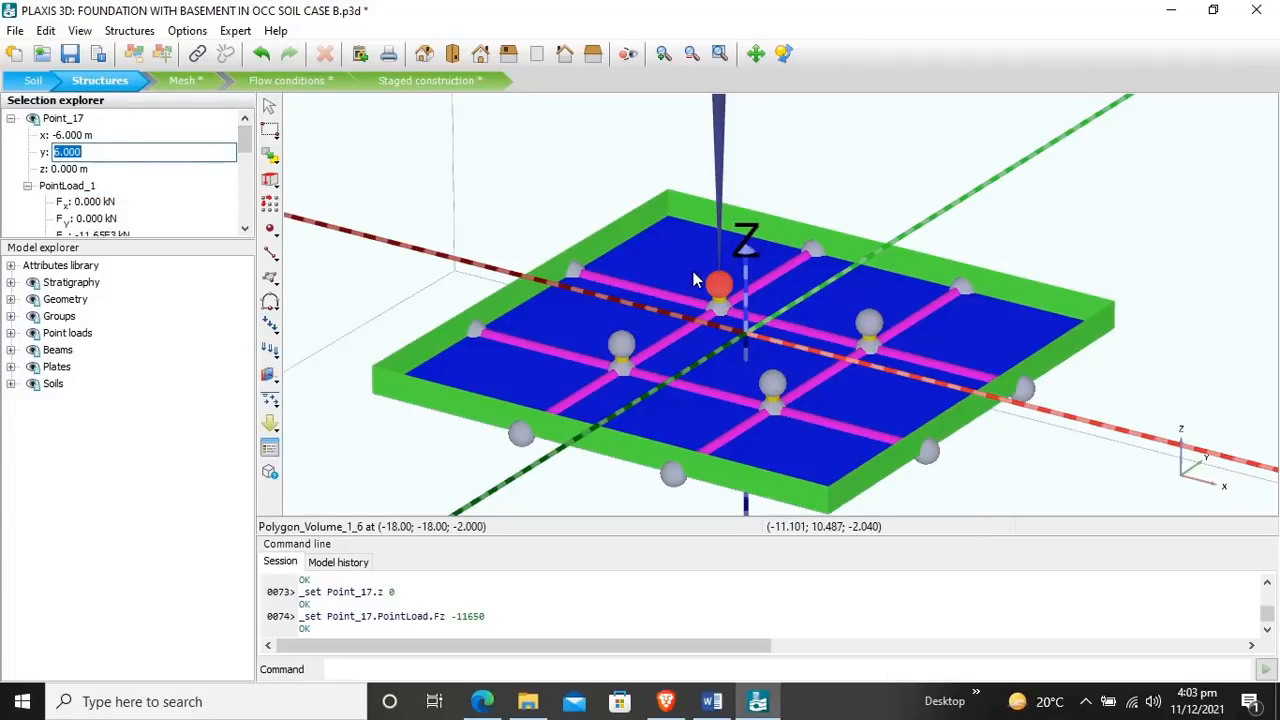
left_click(213, 125)
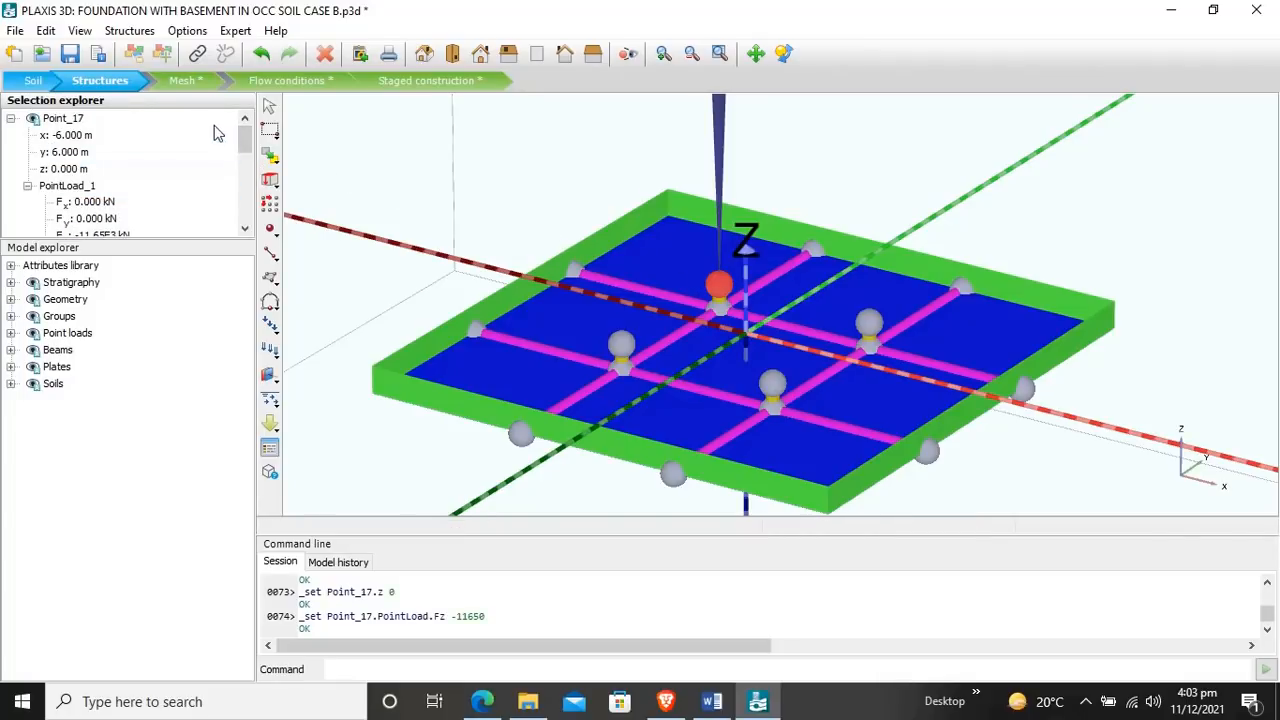
Step: Array the point load in the xy plane as 2 columns spaced 12 m in X and 2 rows spaced -12 m in Y
left_click(274, 206)
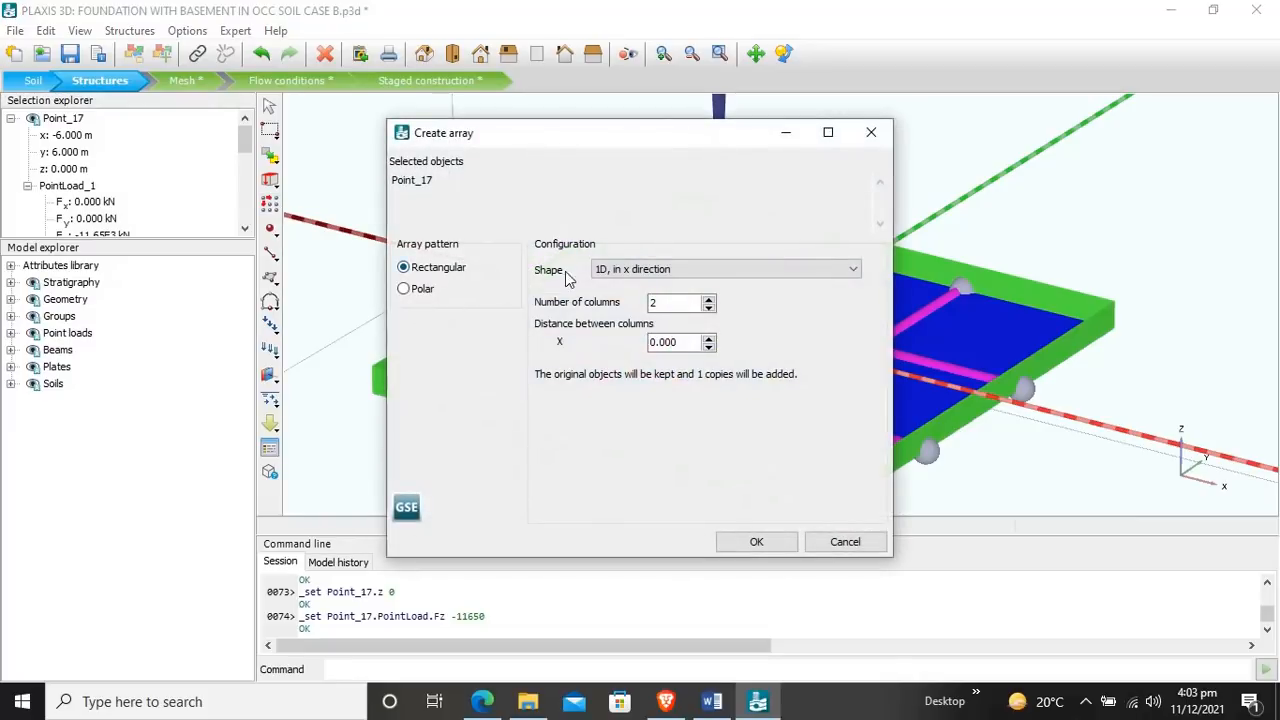
left_click(666, 268)
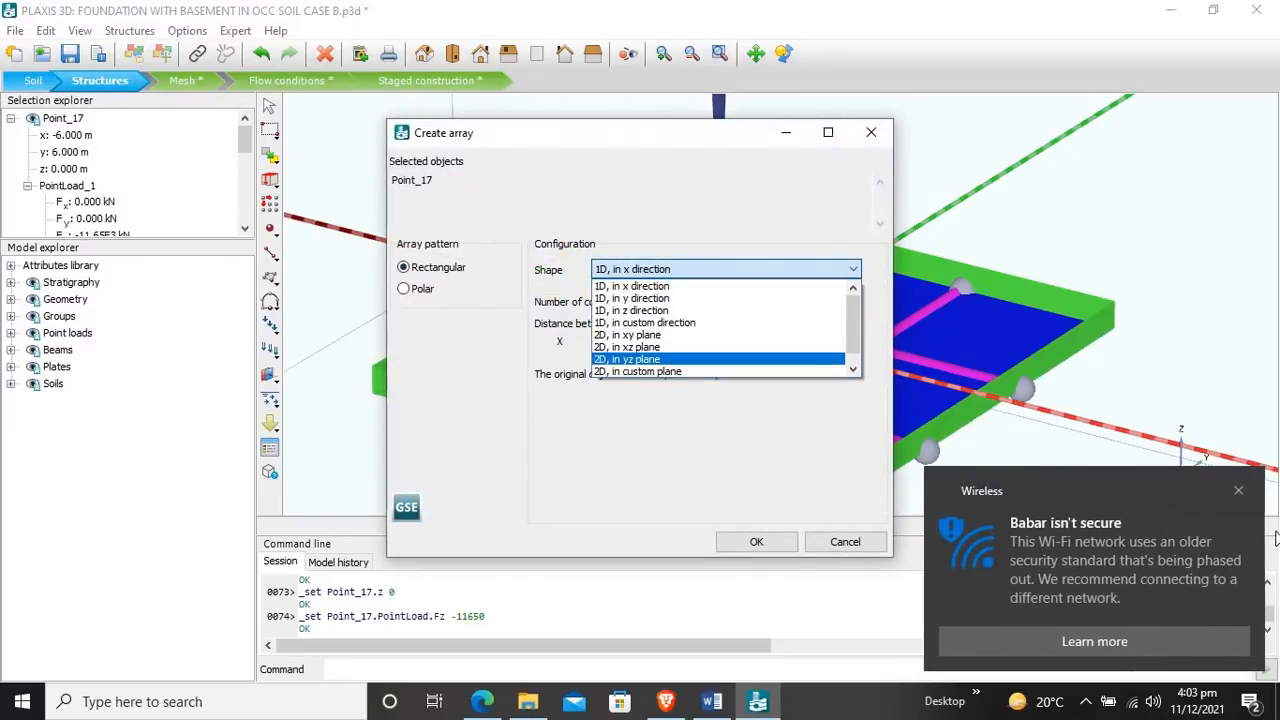
left_click(1239, 491)
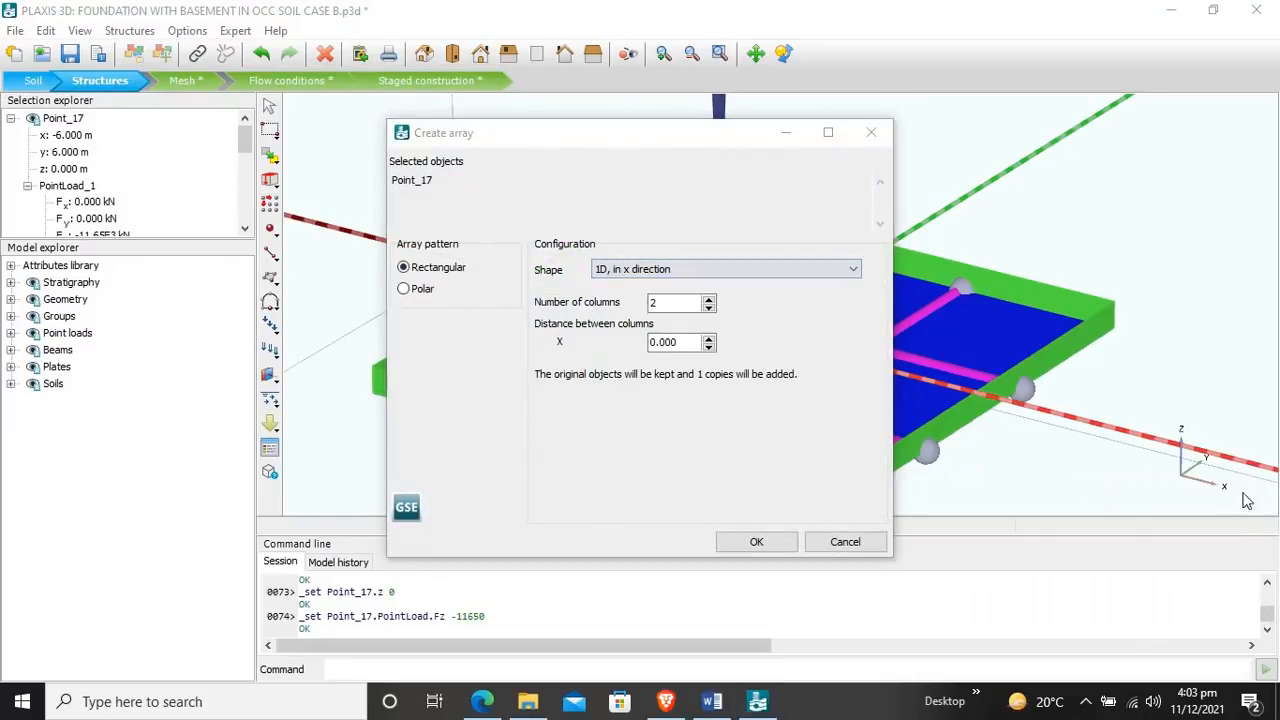
left_click(700, 271)
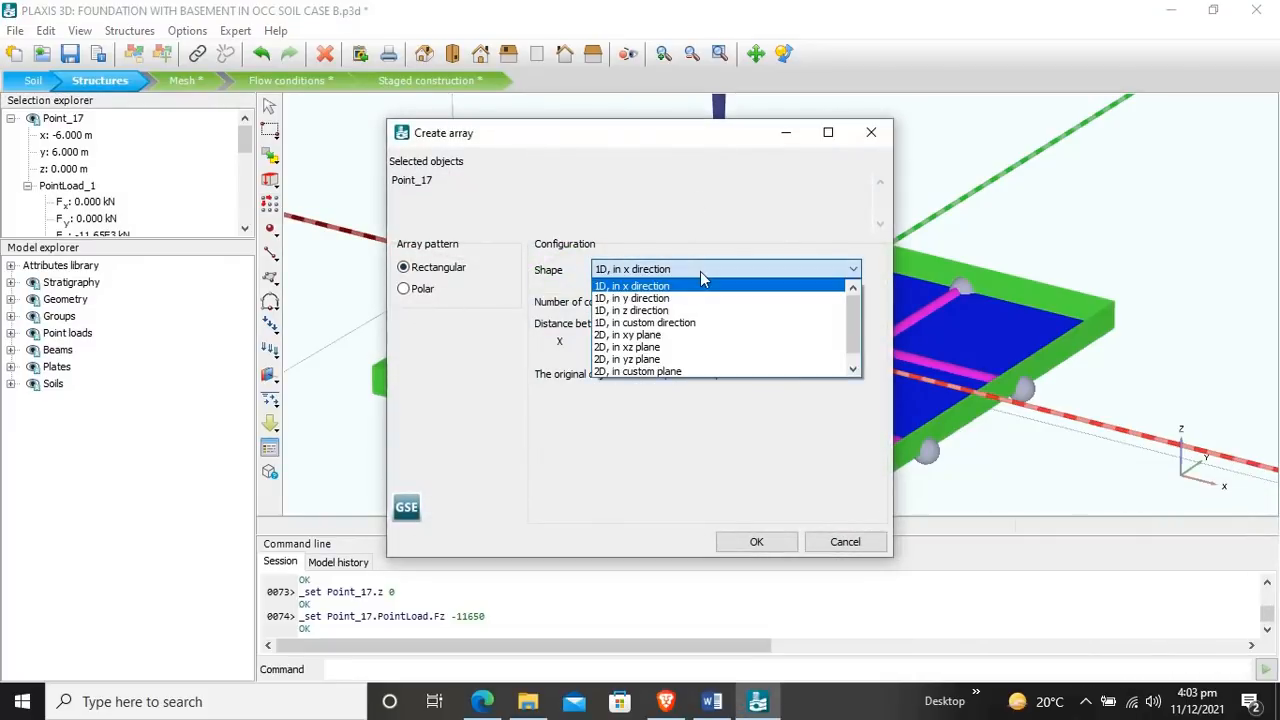
left_click(675, 334)
left_click(683, 345)
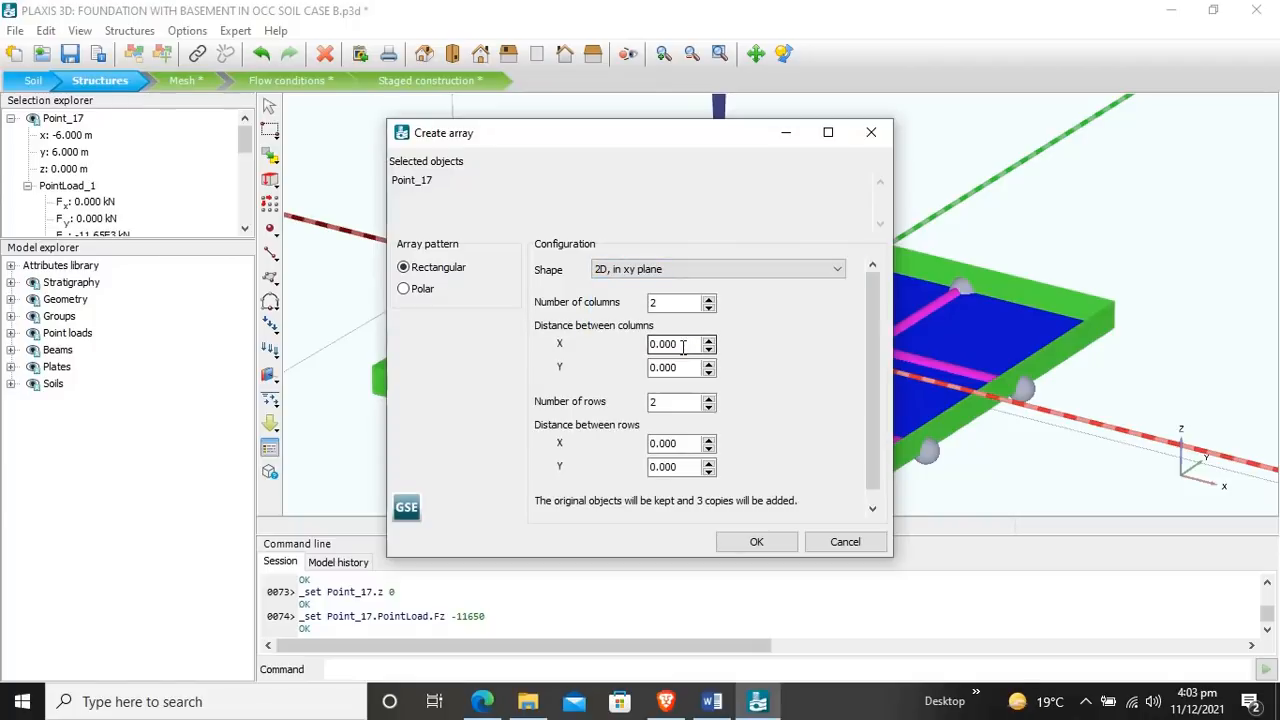
left_click_drag(685, 346, 582, 346)
type("12")
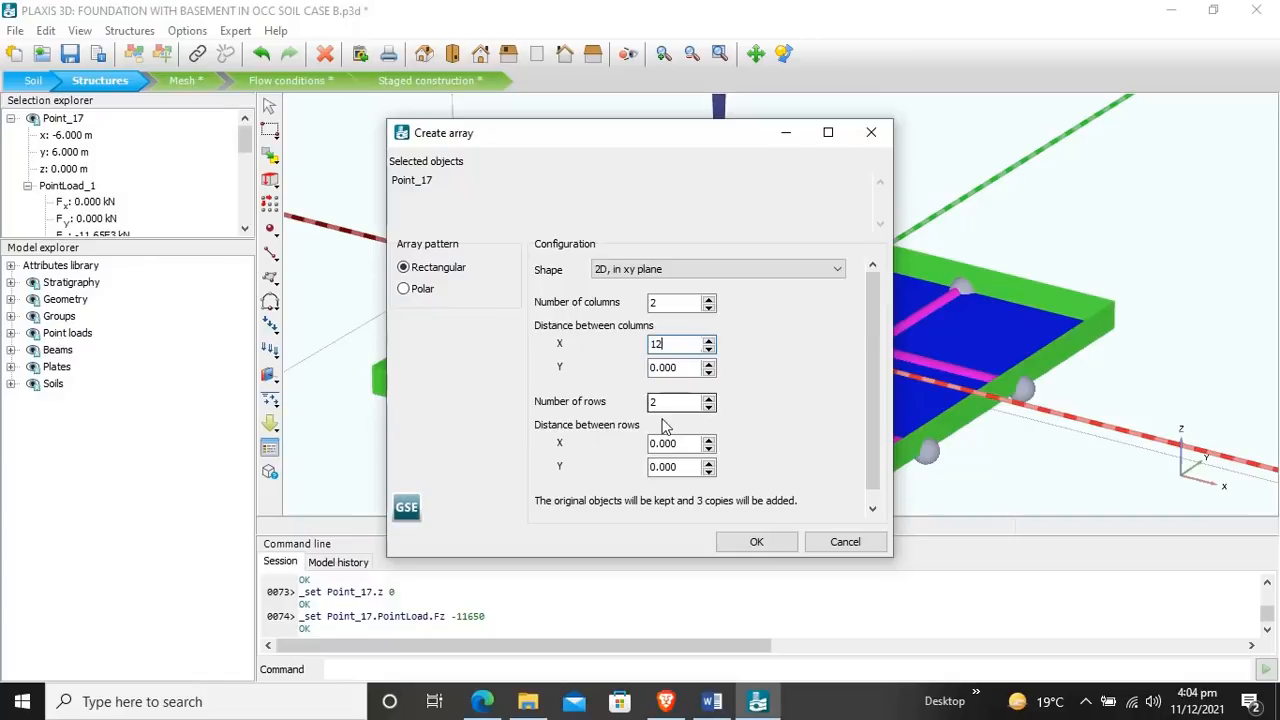
left_click_drag(687, 468, 610, 462)
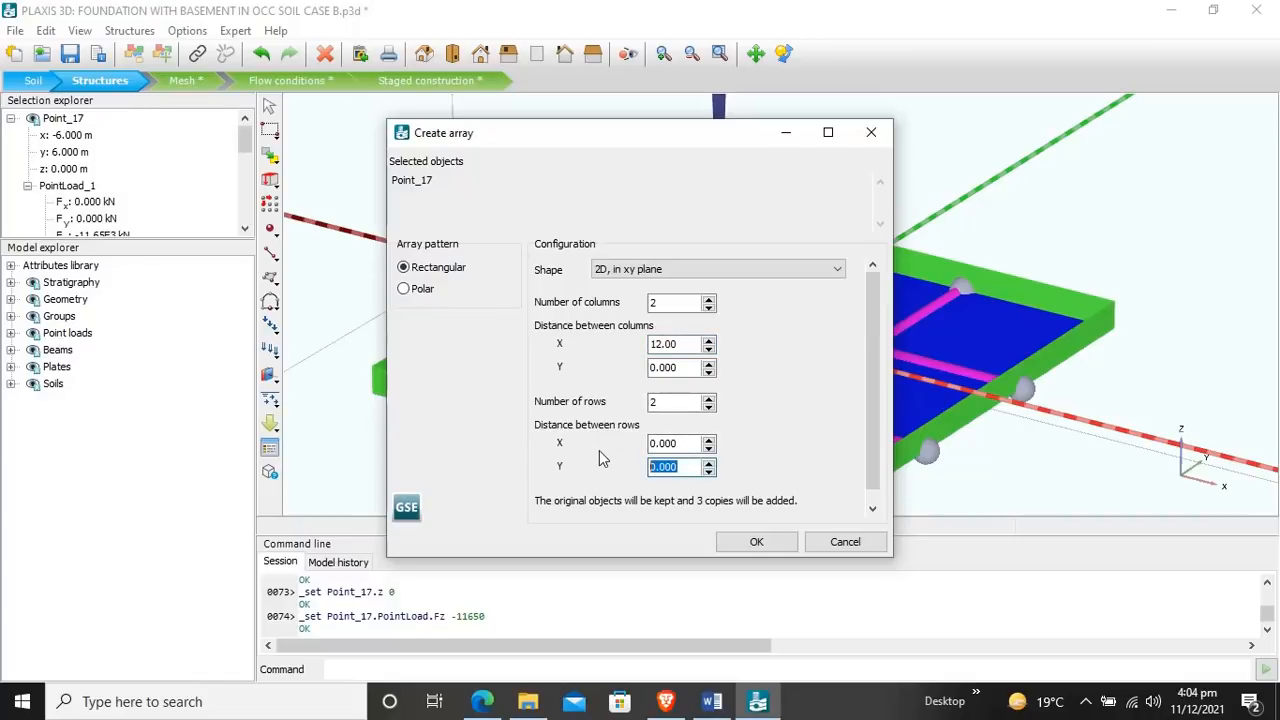
type("-12")
left_click(756, 542)
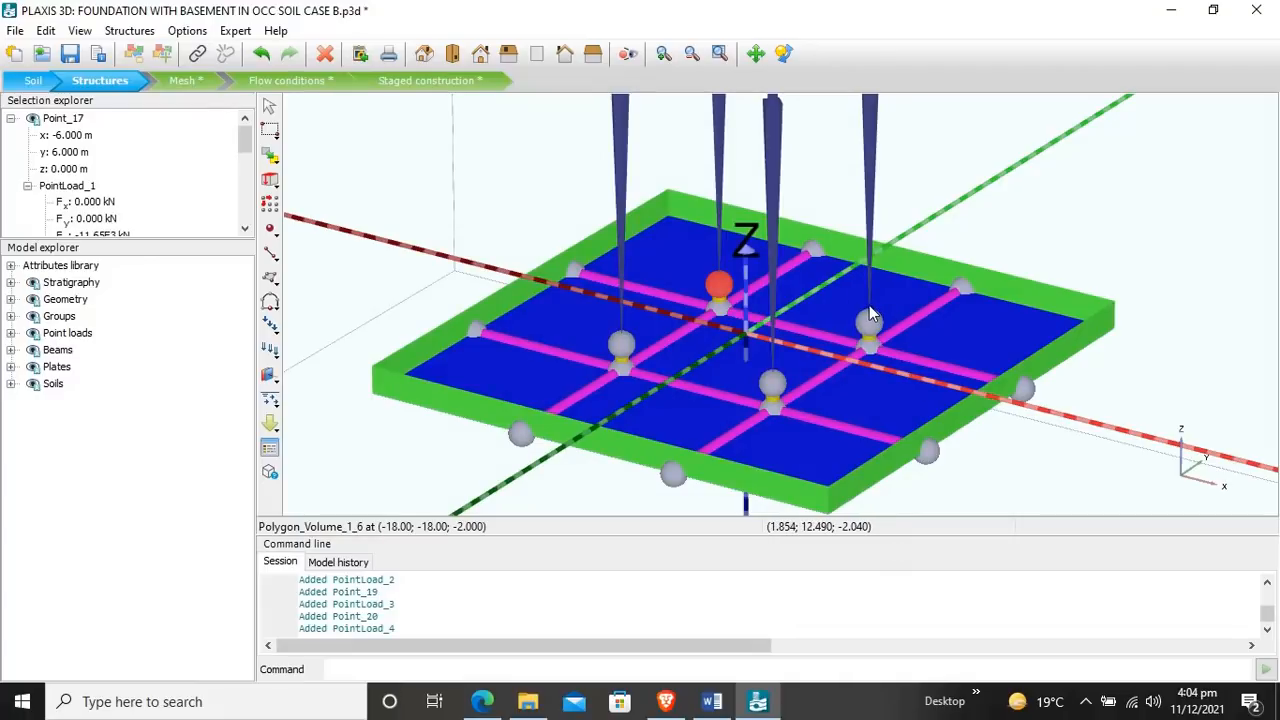
key("Escape")
Step: Create a line load along the slab's negative-x edge, from about (-16.5, -19, 0.5) to (-17, 16.5, 0.5)
scroll(880, 234, "down", 5)
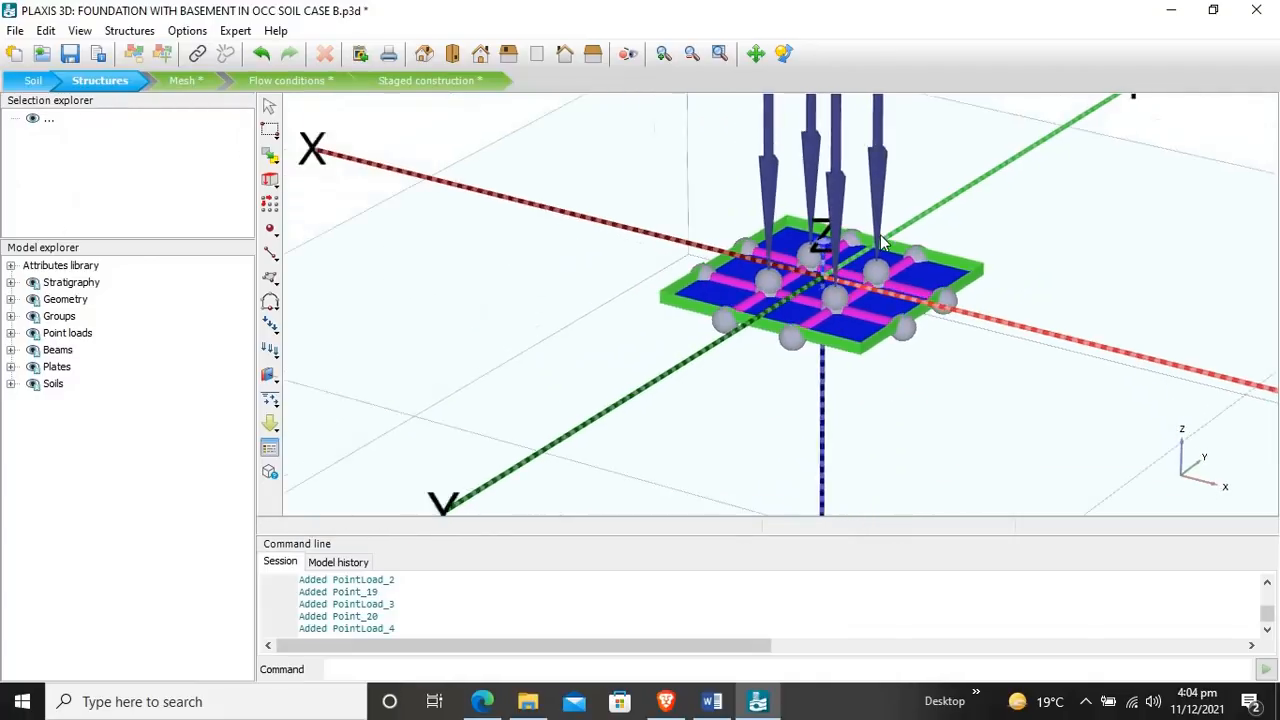
scroll(880, 234, "up", 6)
scroll(880, 234, "down", 1)
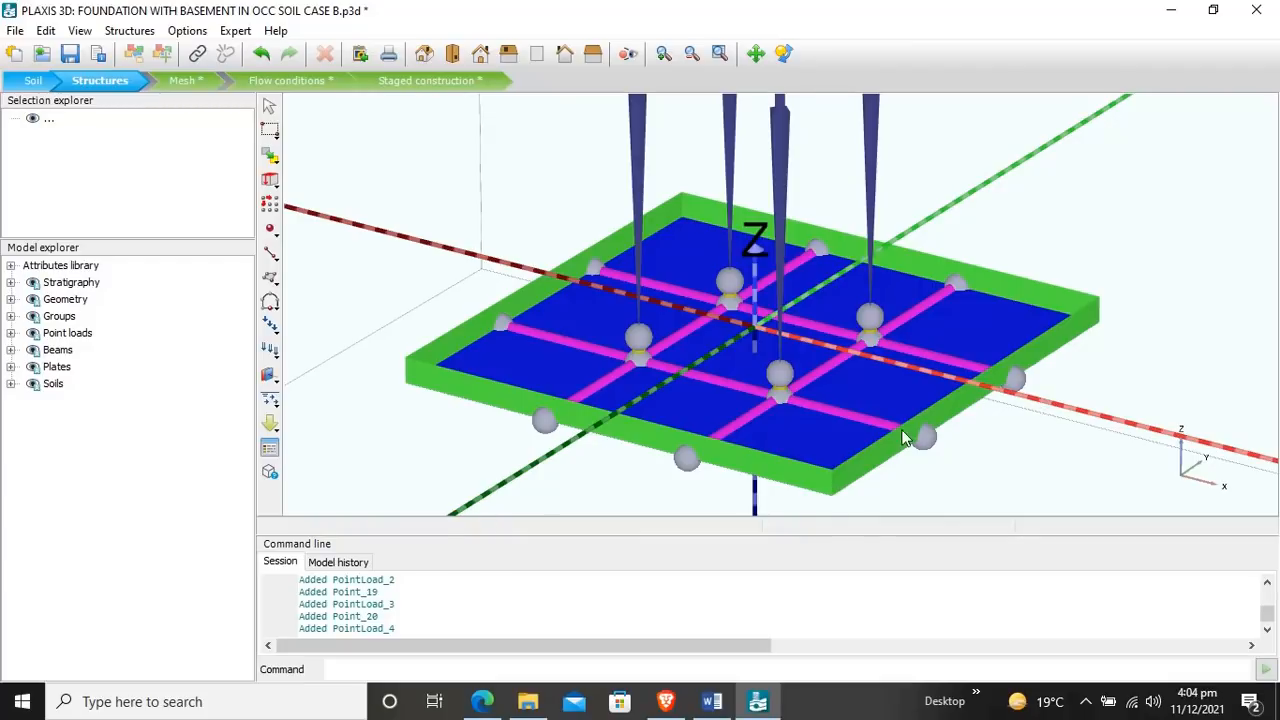
left_click(274, 258)
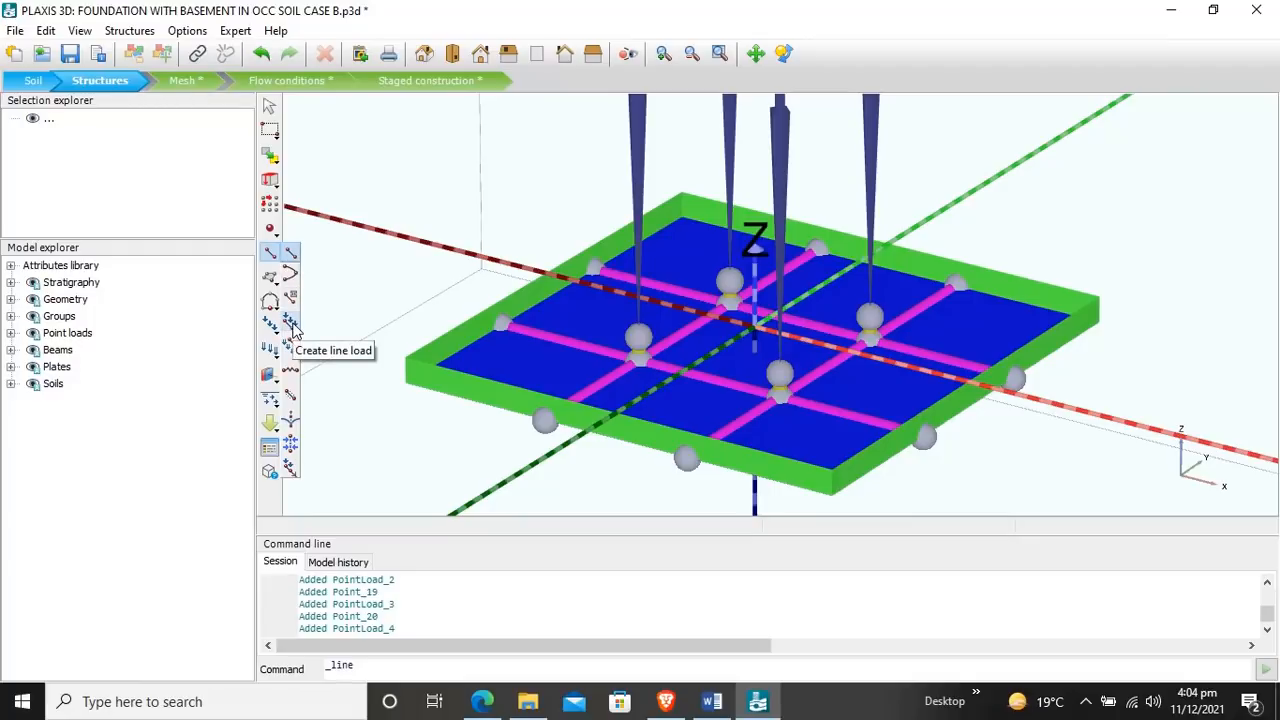
left_click(291, 326)
left_click(413, 348)
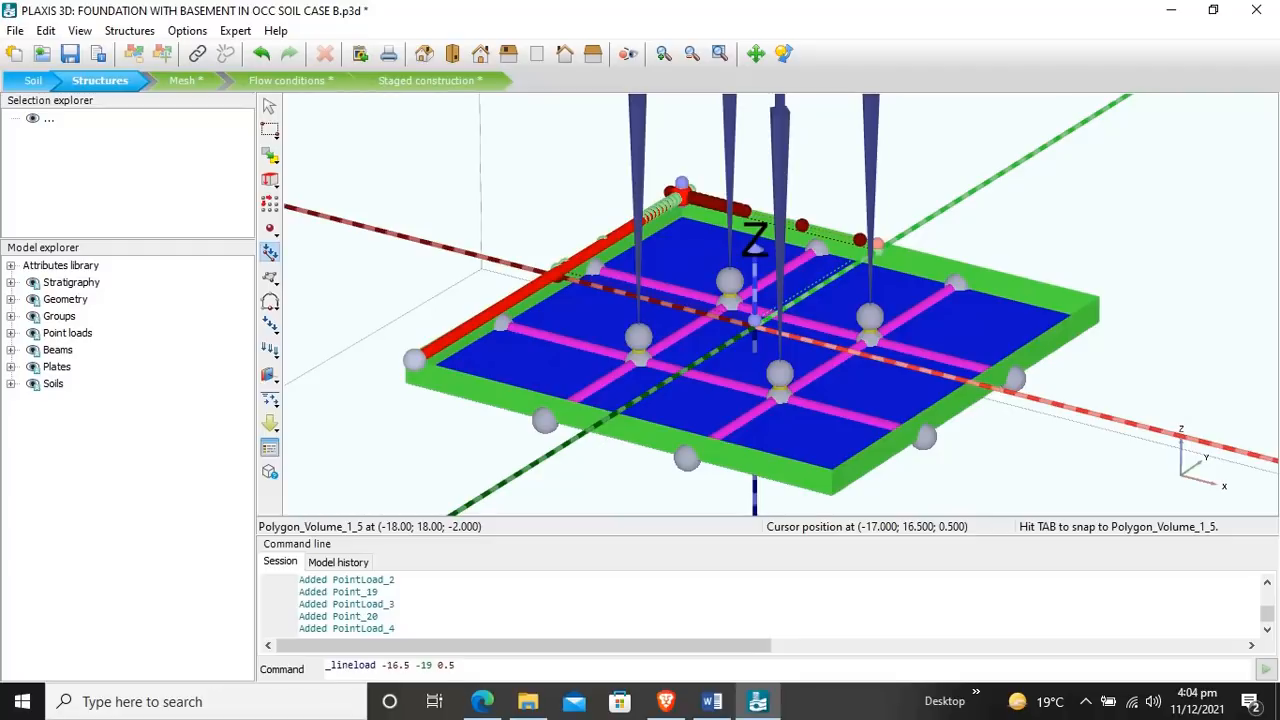
left_click(681, 188)
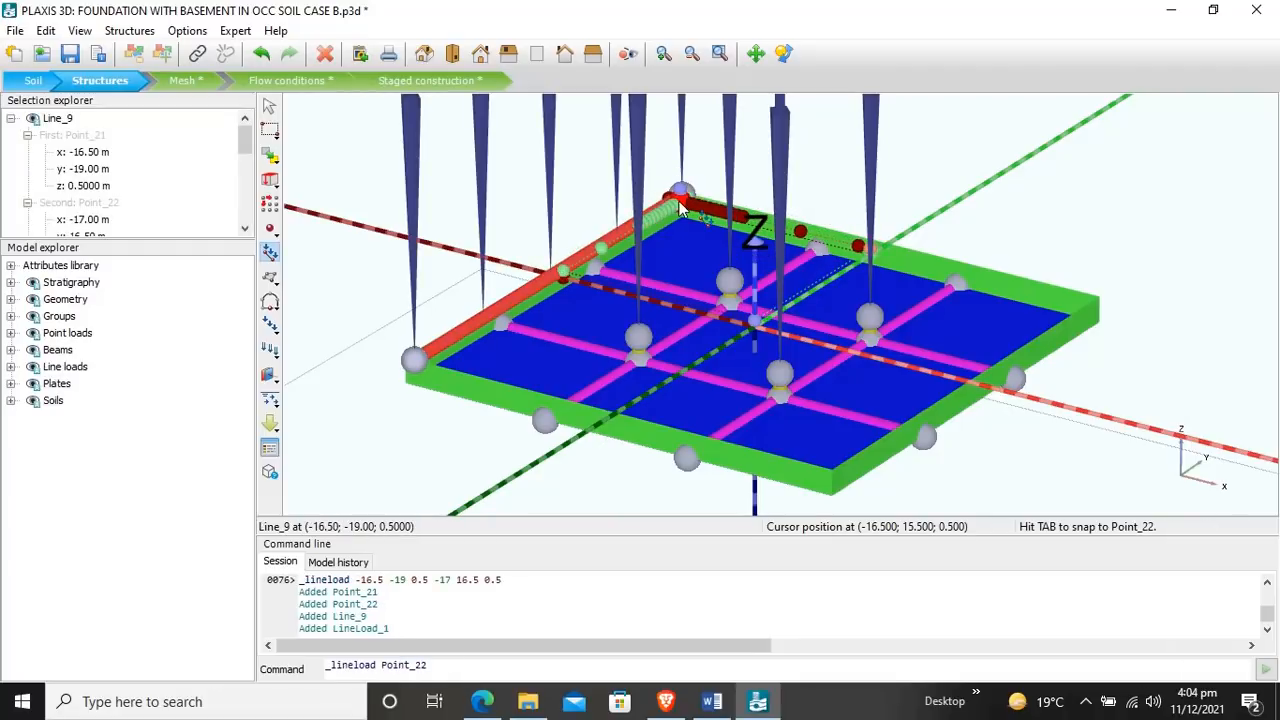
right_click(679, 202)
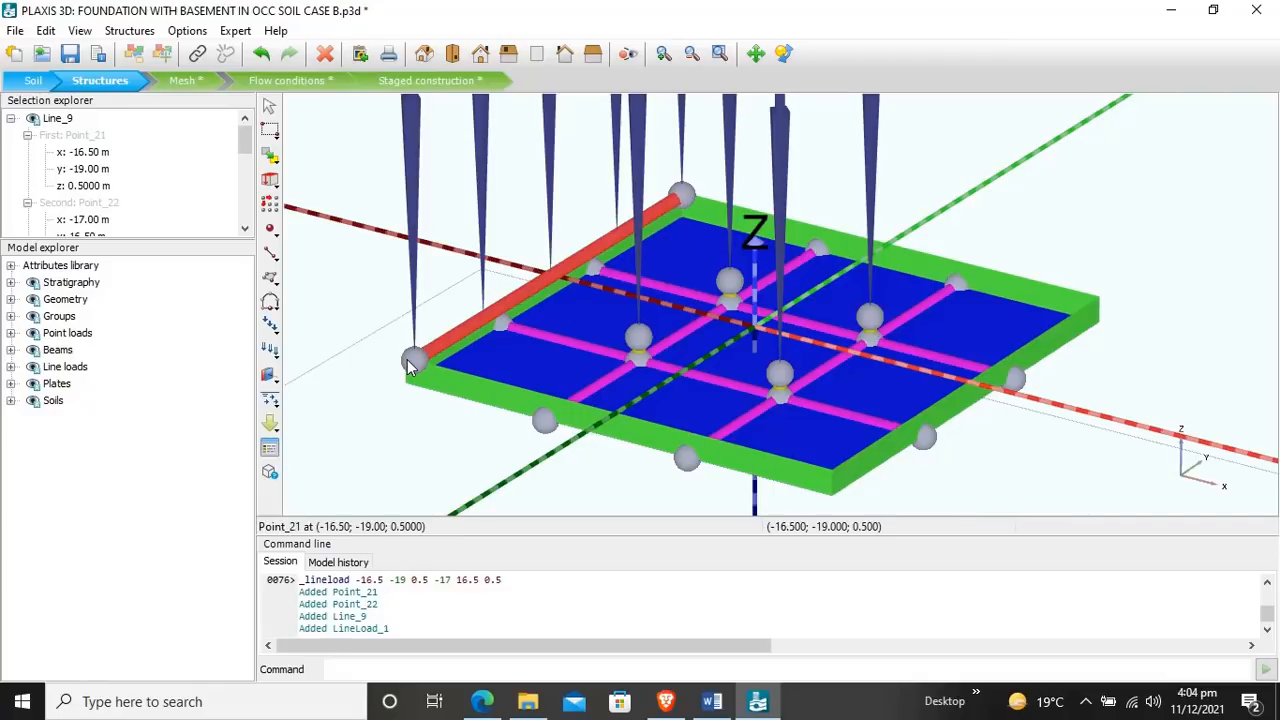
Step: Set the line load's first point to x -18, y -18 and z 0 m
left_click(85, 152)
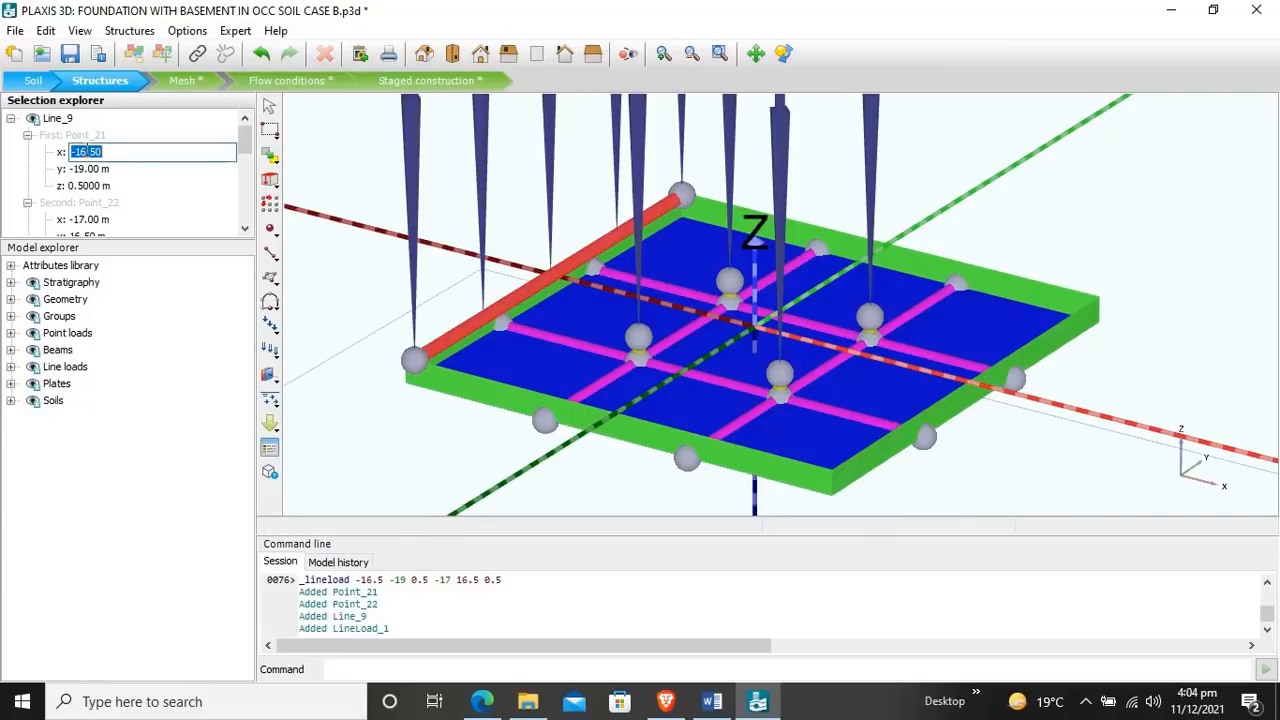
type("-18")
left_click(93, 170)
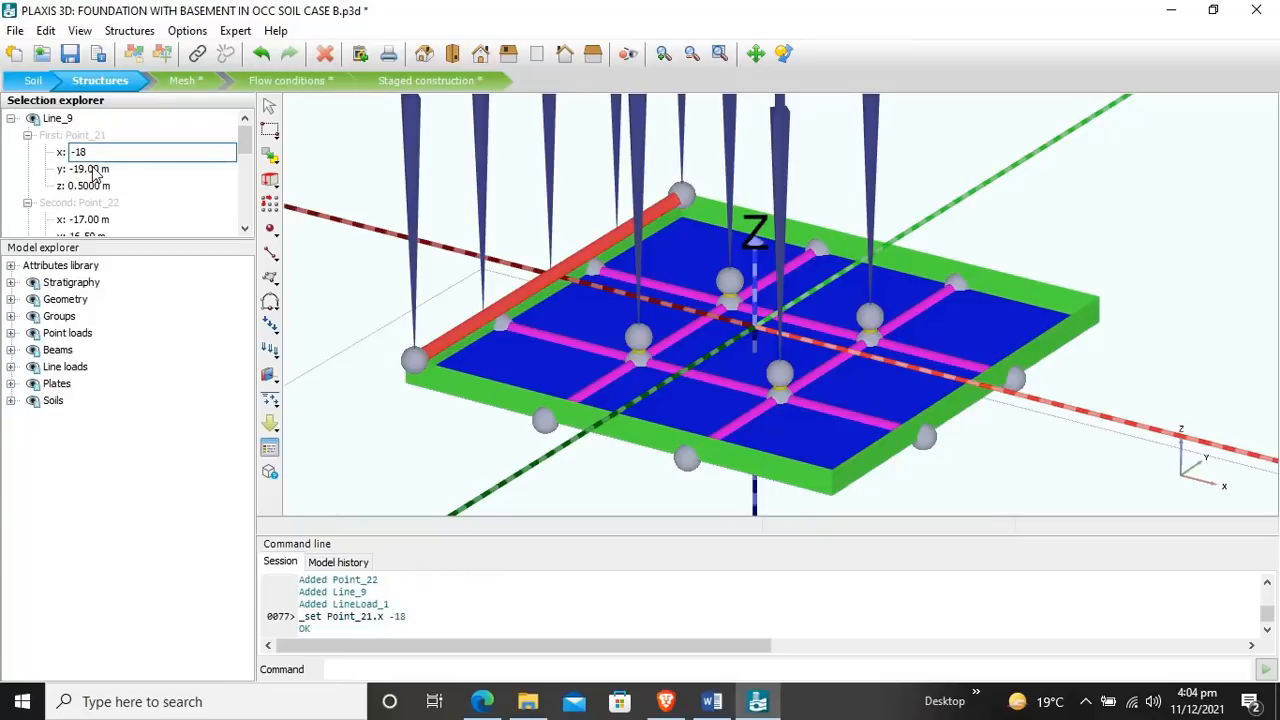
type("-18")
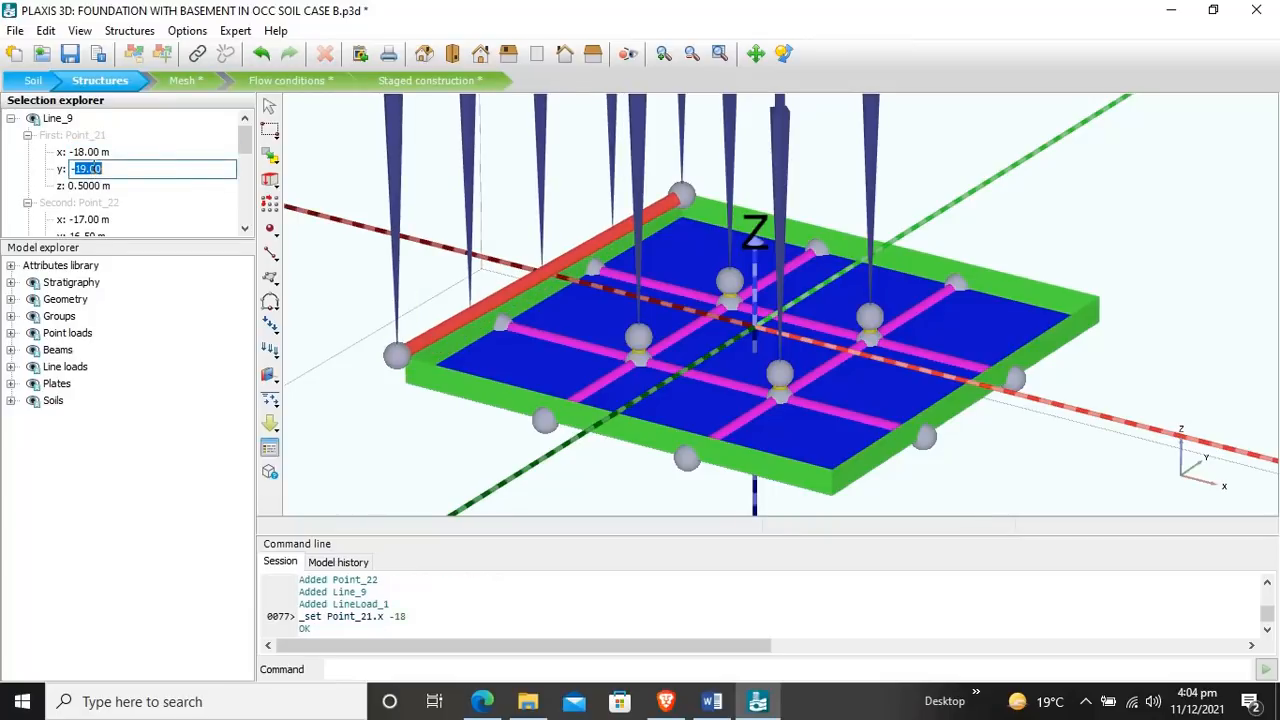
left_click(78, 188)
left_click(84, 187)
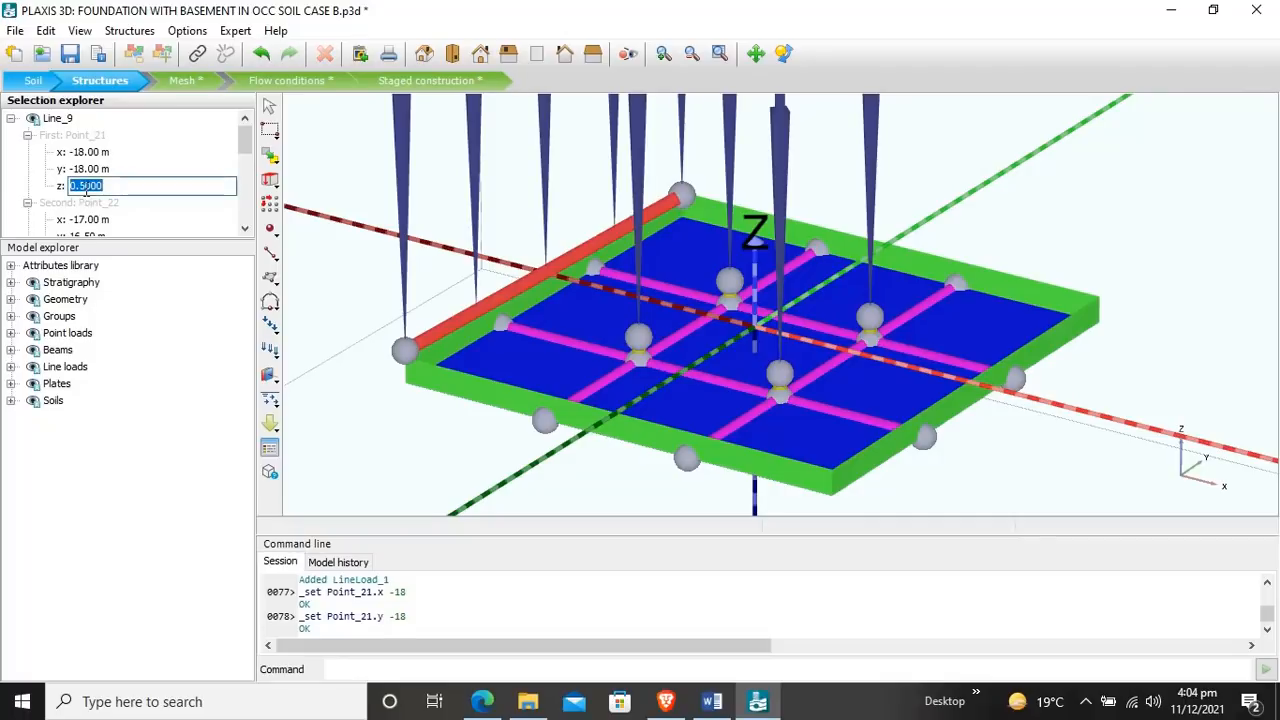
type("0")
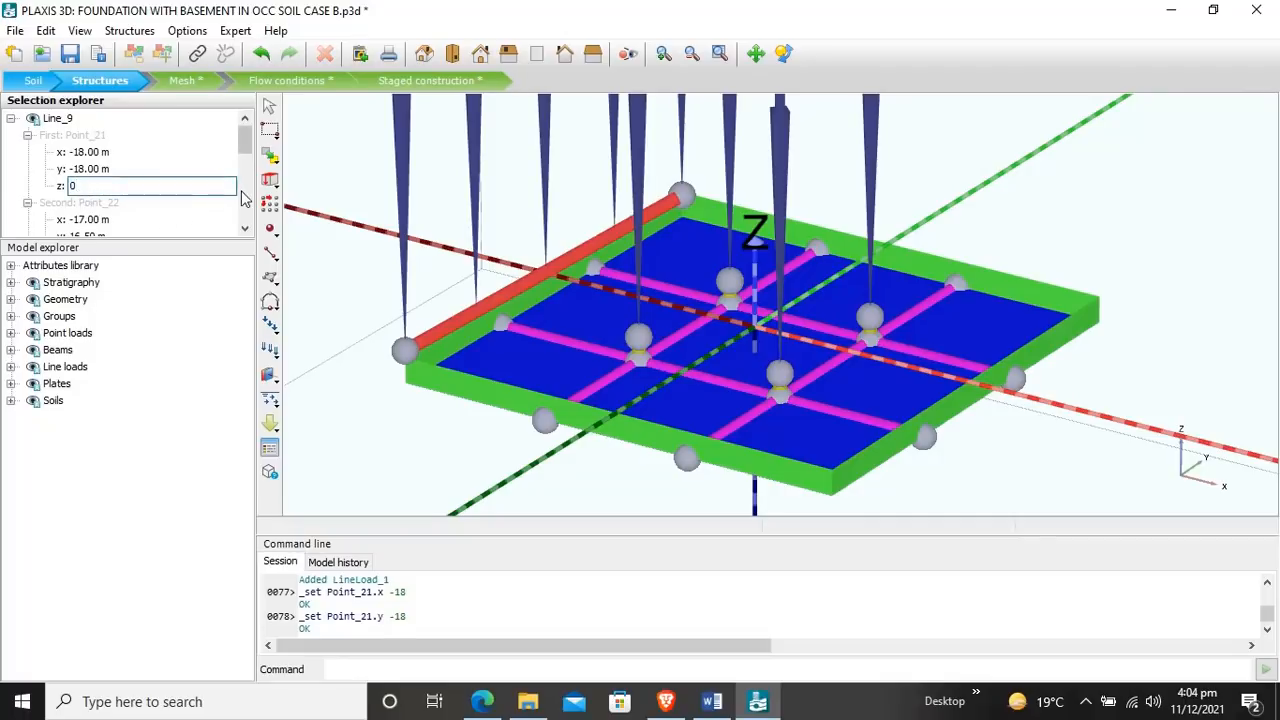
key("Return")
scroll(157, 176, "down", 1)
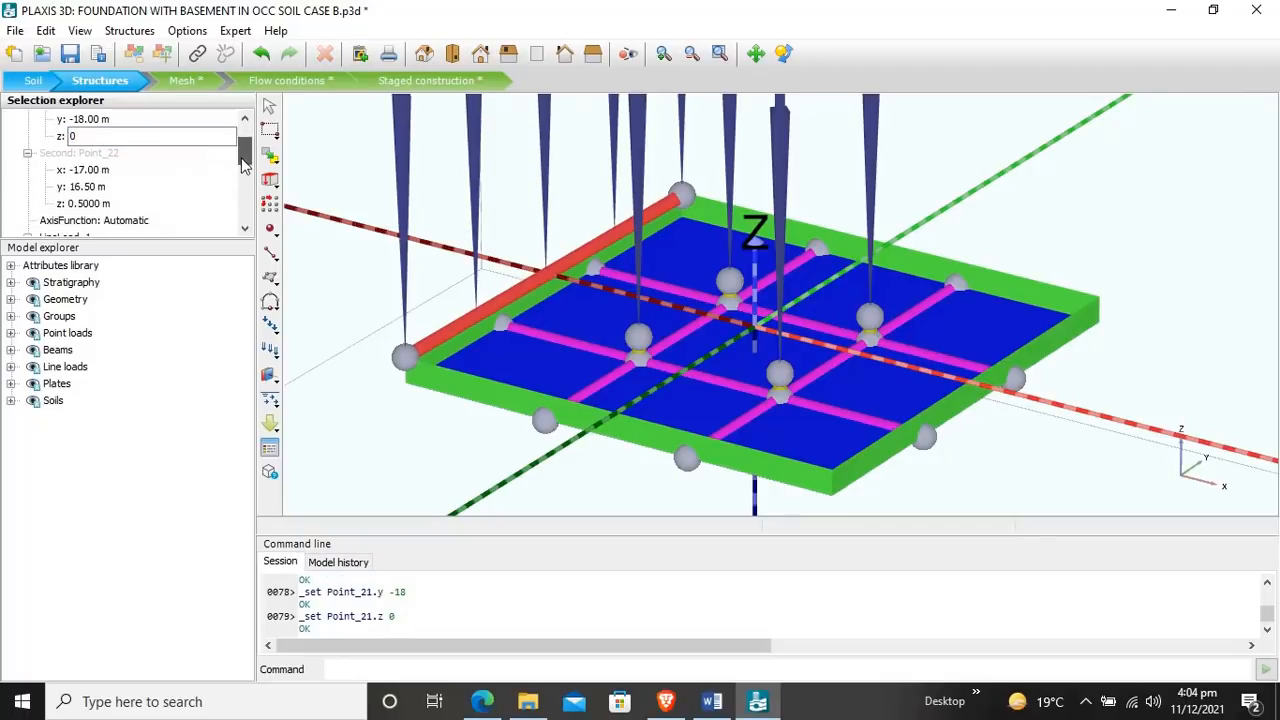
Step: Set the second point of the negative-x edge line load to x -18, y 18 and z 0 m
left_click(86, 170)
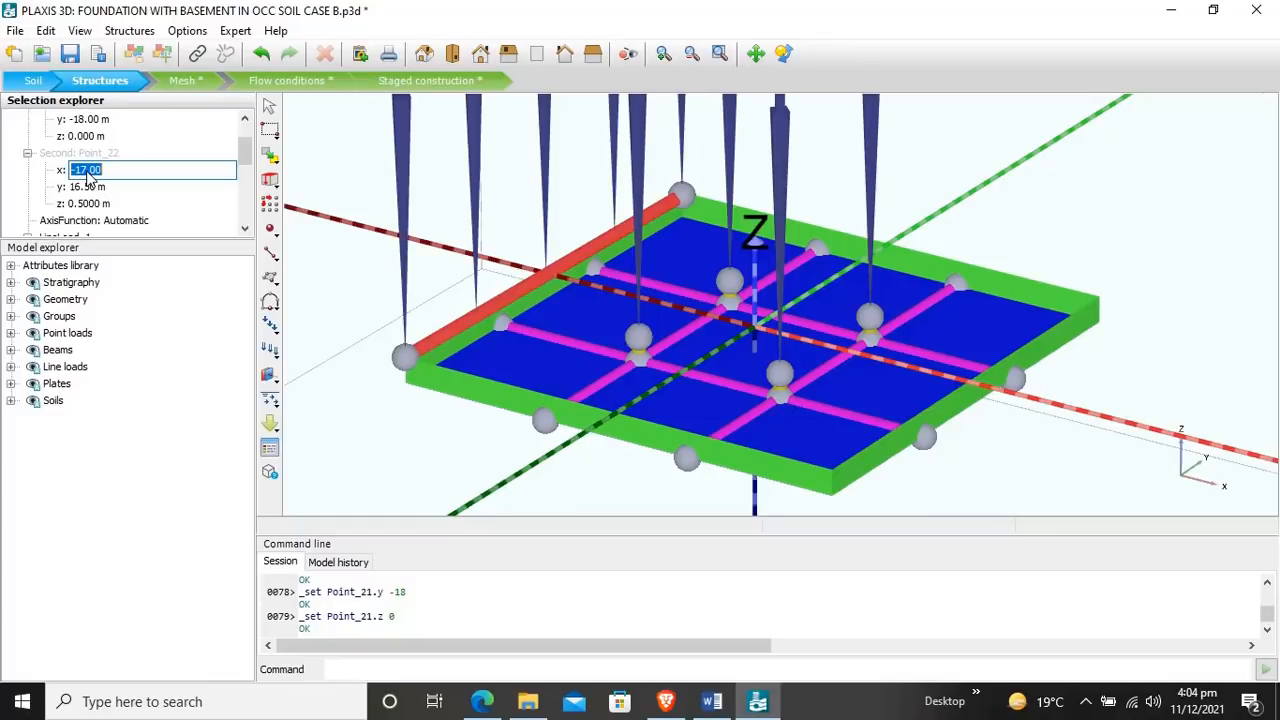
type("-18")
key("Return")
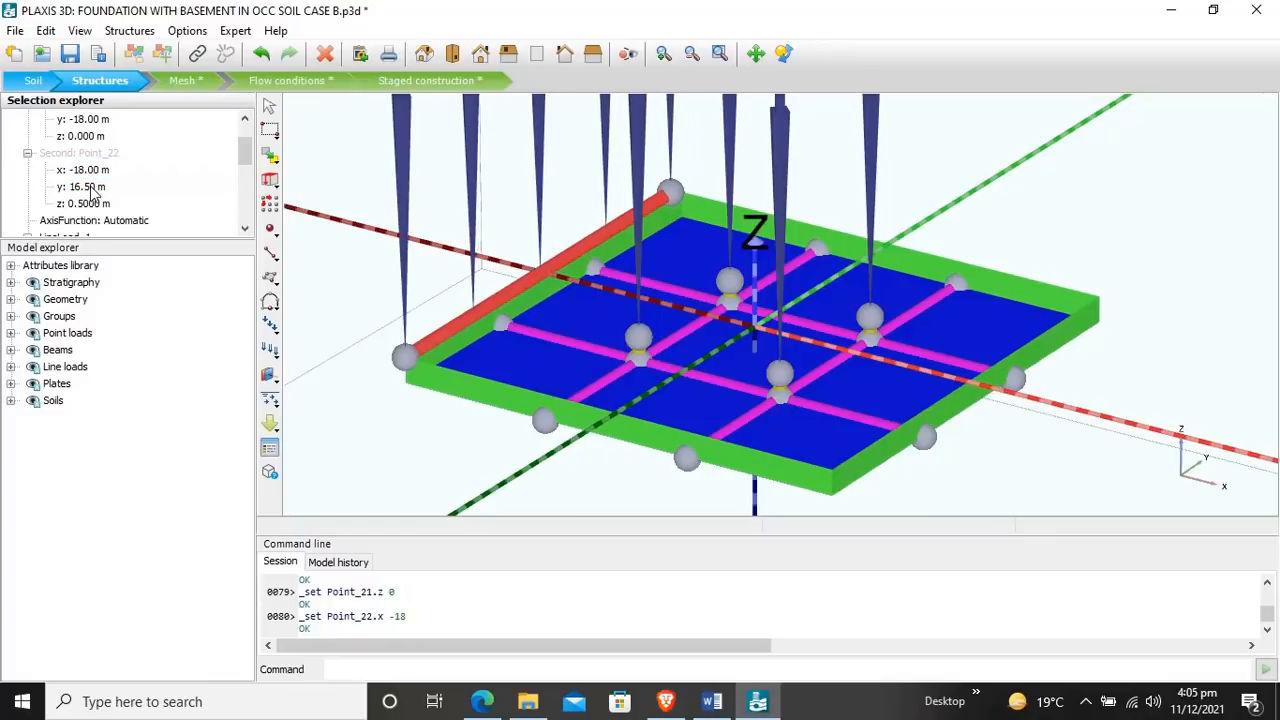
left_click(91, 190)
left_click_drag(101, 188, 65, 190)
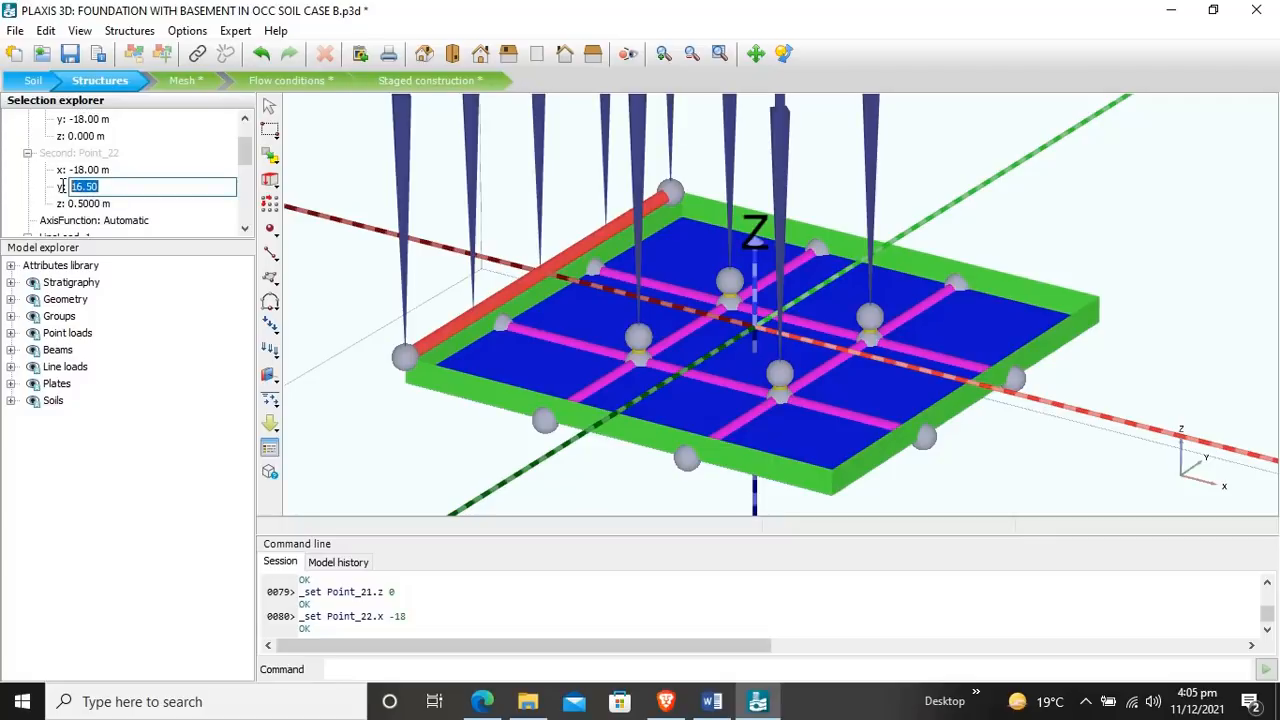
type("18")
key("Return")
left_click(86, 203)
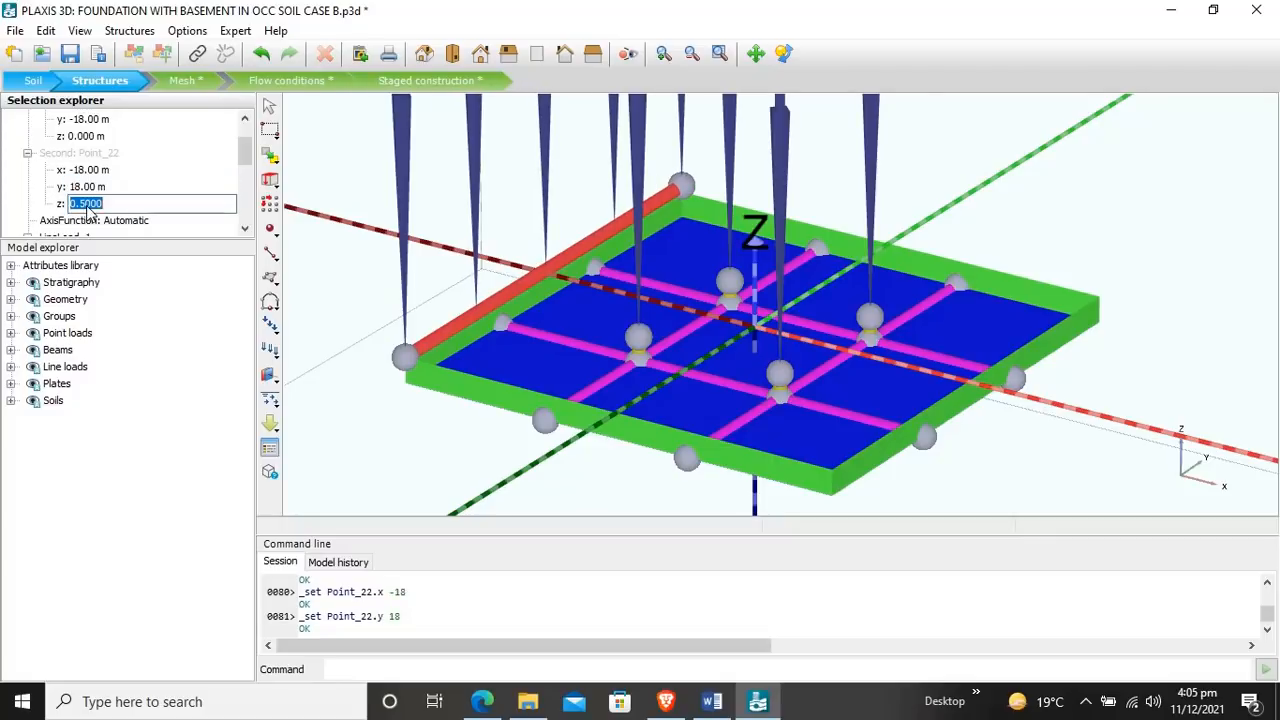
type("0")
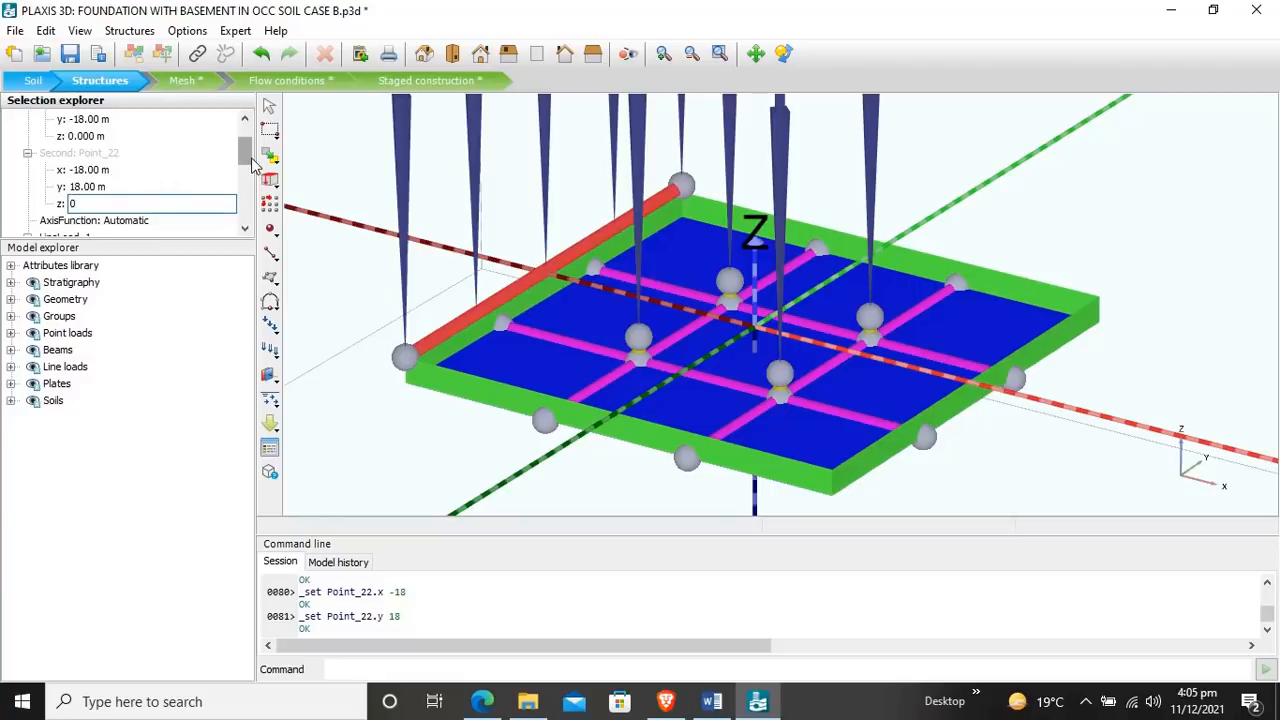
Step: Set the negative-x edge line load's vertical component qz,start to -385 kN/m and deselect the line
left_click_drag(247, 159, 250, 189)
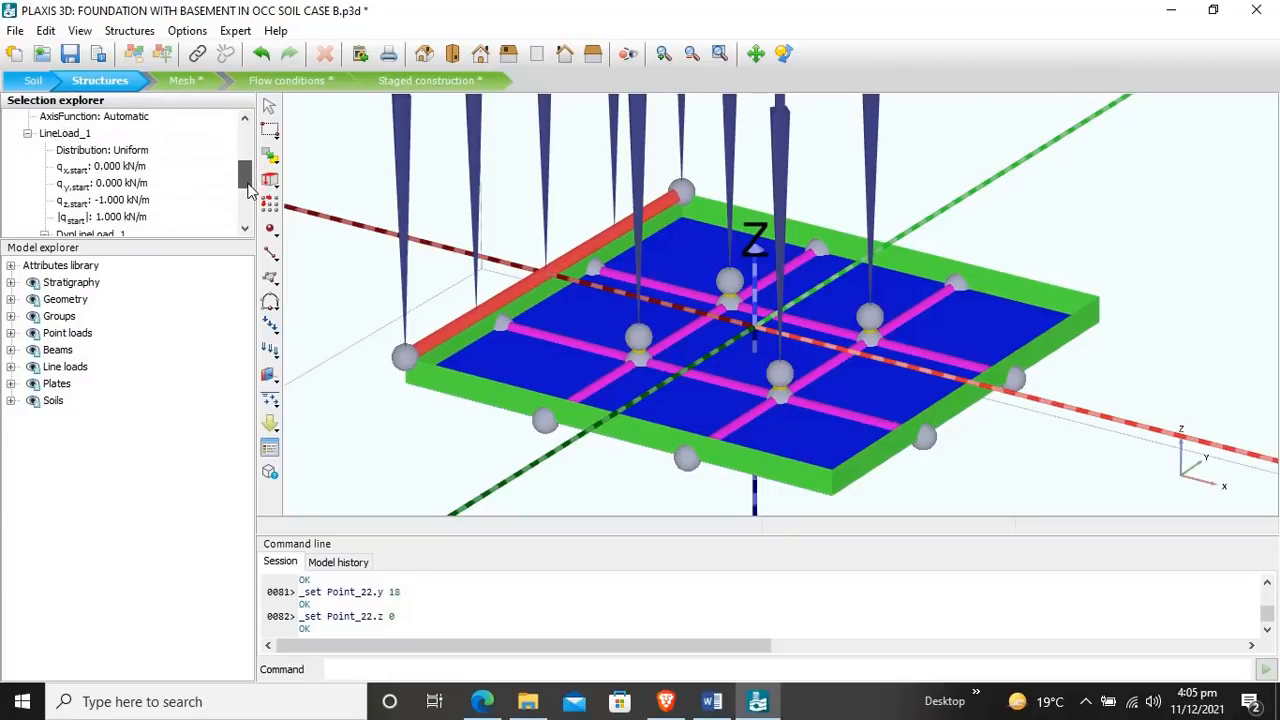
left_click(120, 200)
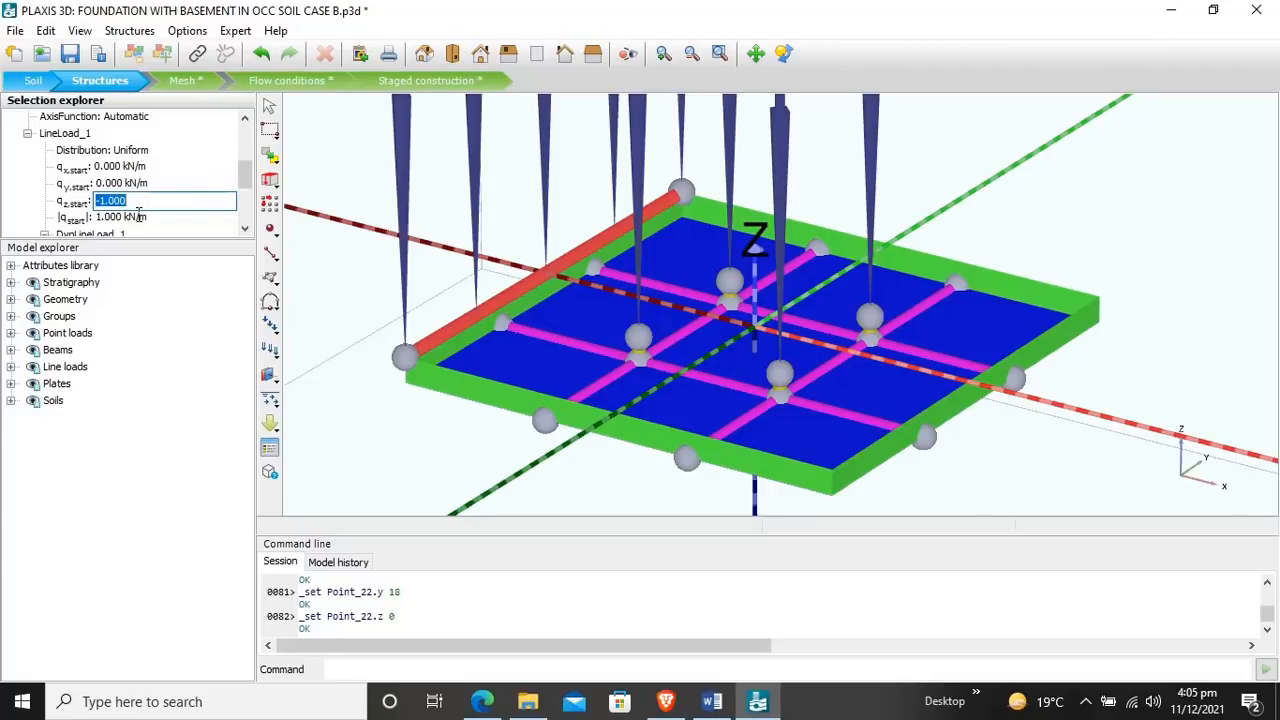
type("-385")
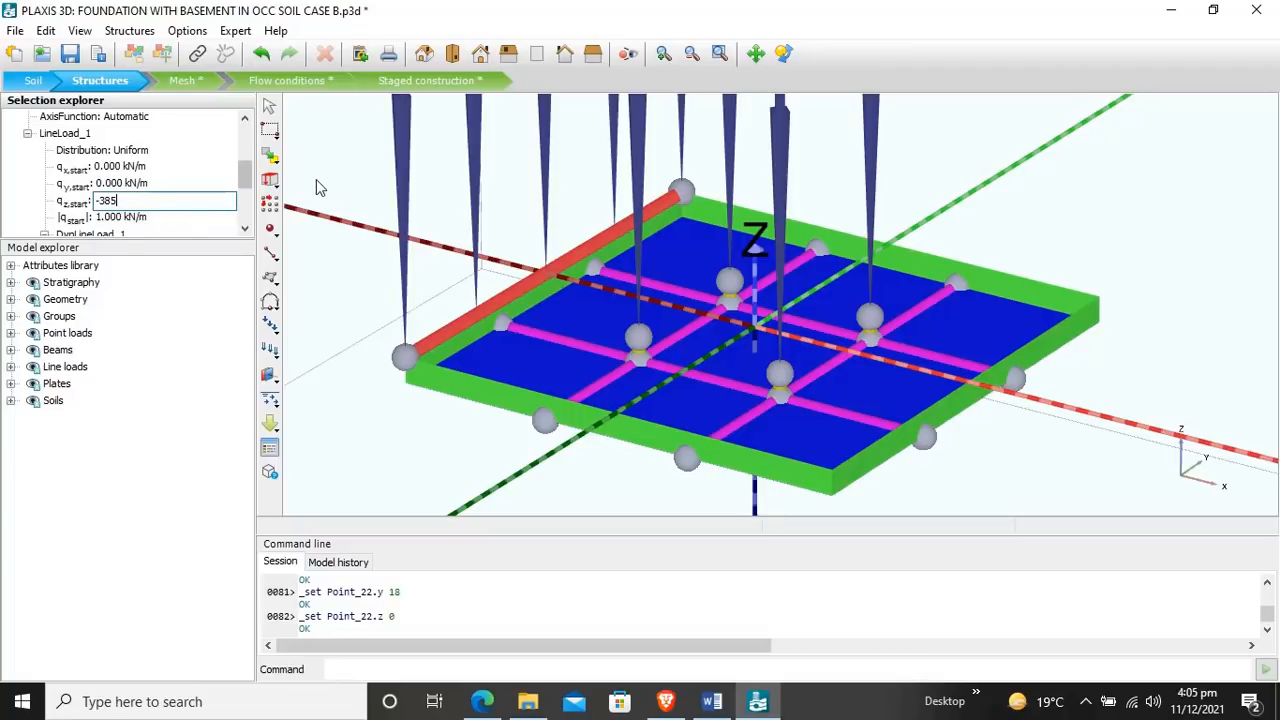
left_click(242, 169)
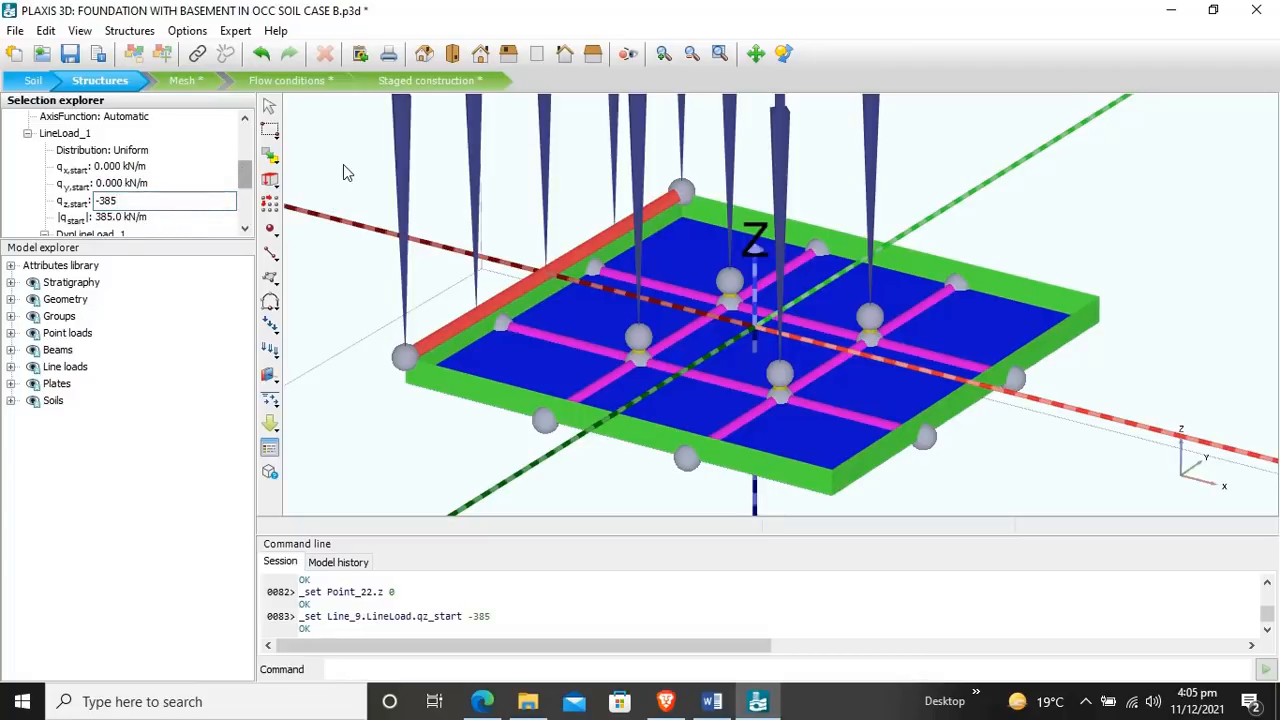
left_click(540, 260)
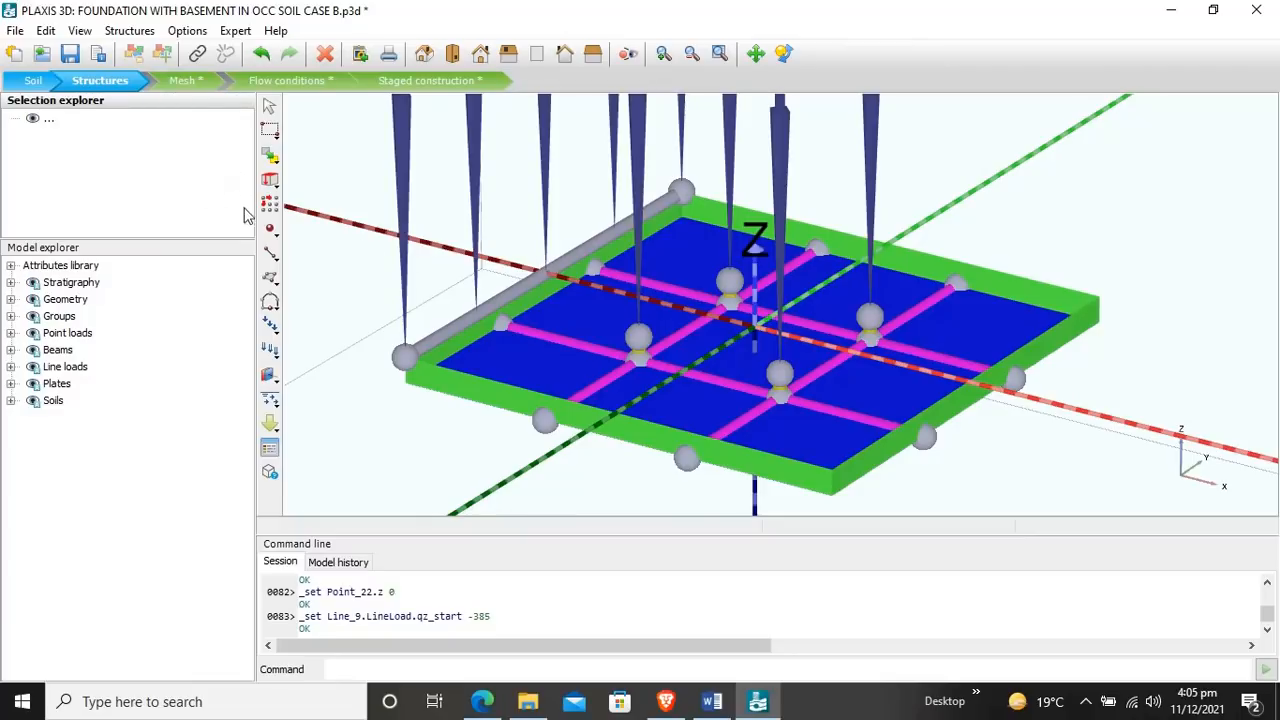
Step: Create a line load along the slab's positive-y edge, from about (-17, 17, 0.5) to (19, 16.5, 0.5)
left_click(270, 253)
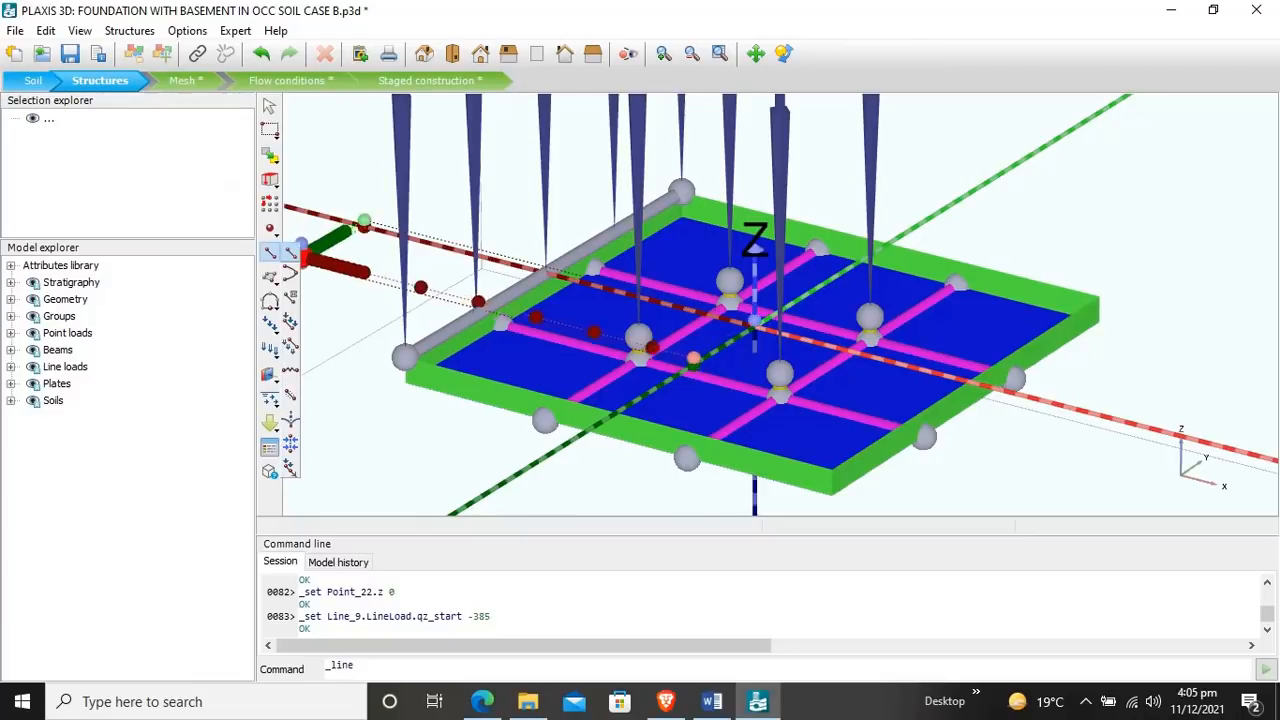
left_click(290, 318)
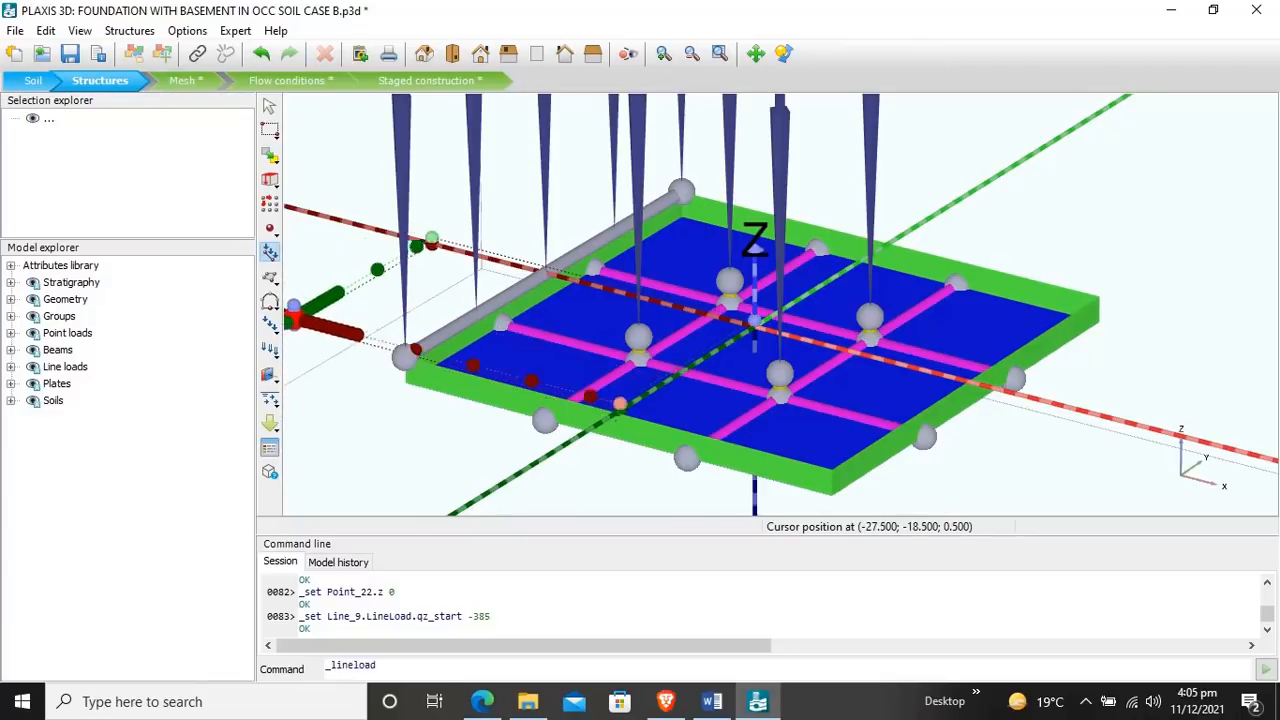
left_click(690, 190)
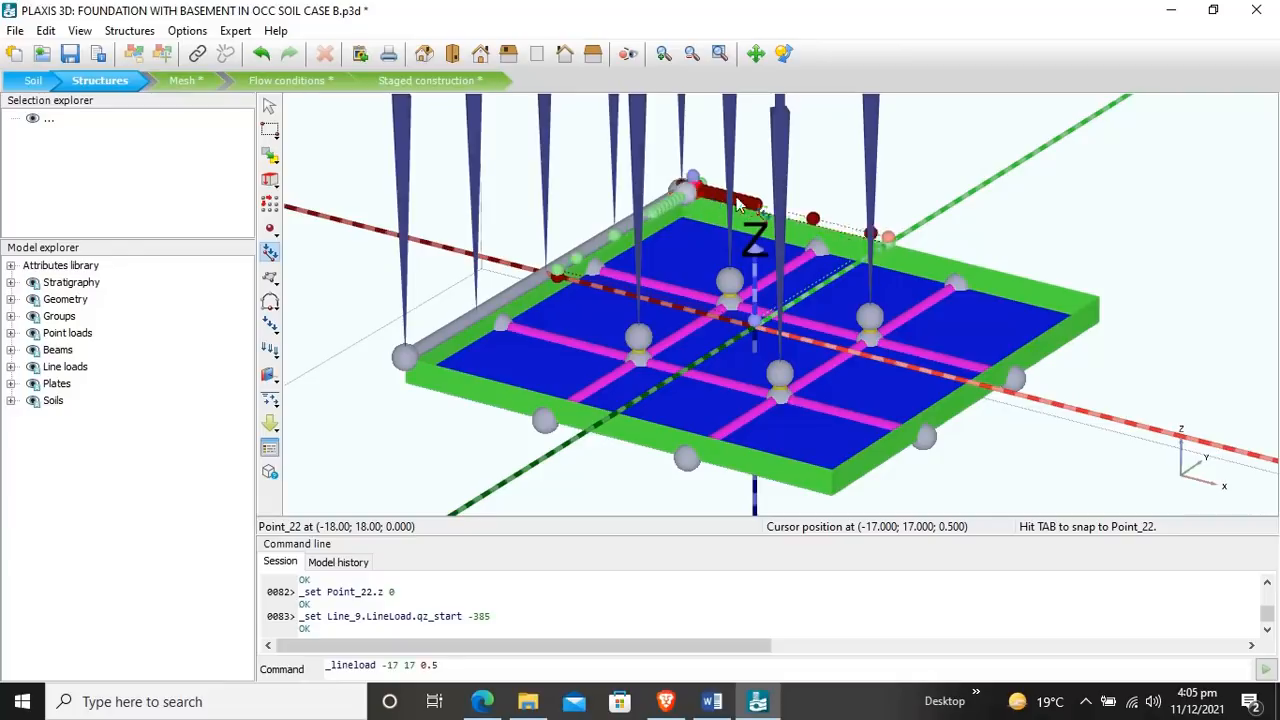
left_click(1100, 300)
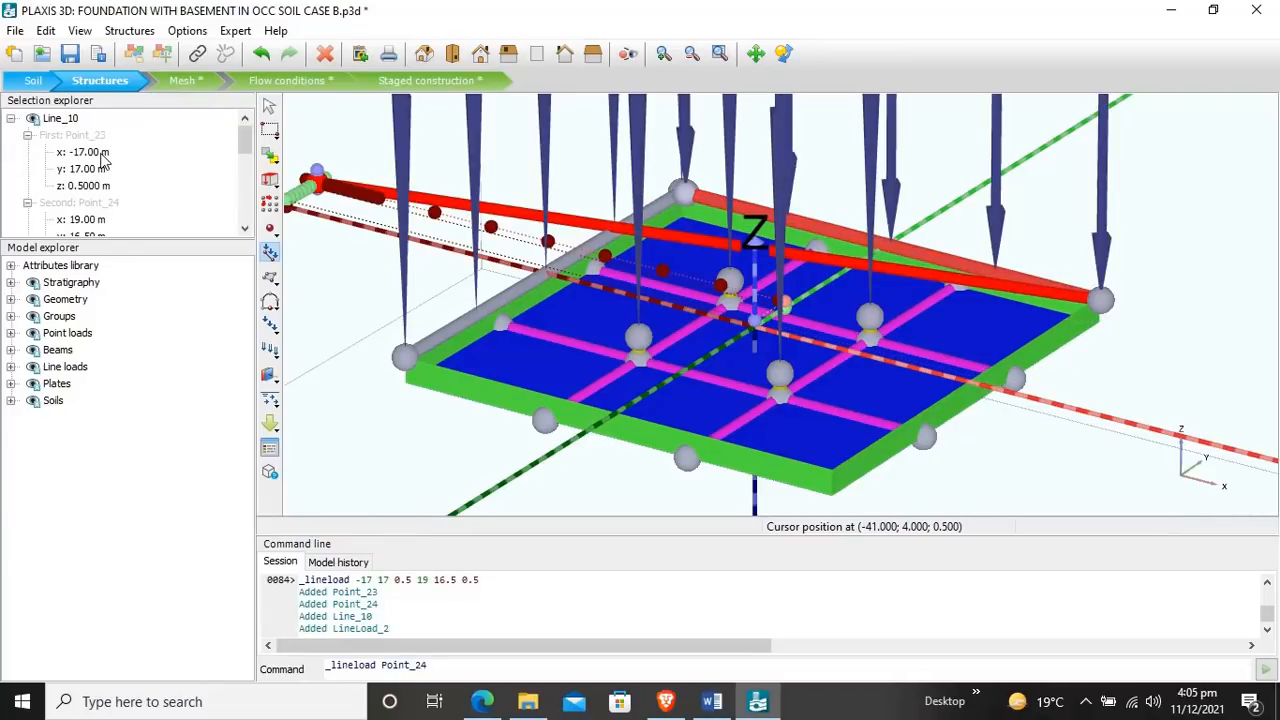
Step: Set the first point of the positive-y edge line load to x -18, y 18 and z 0 m
left_click(100, 154)
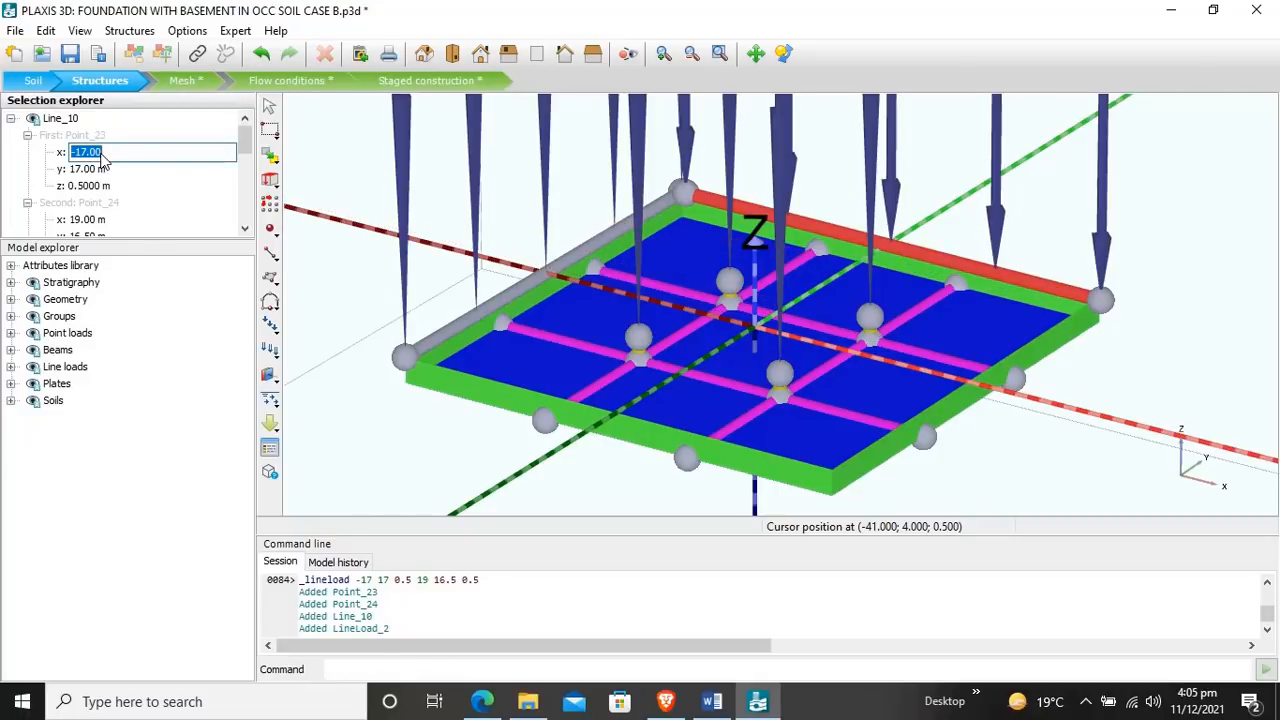
type("-18")
left_click(101, 176)
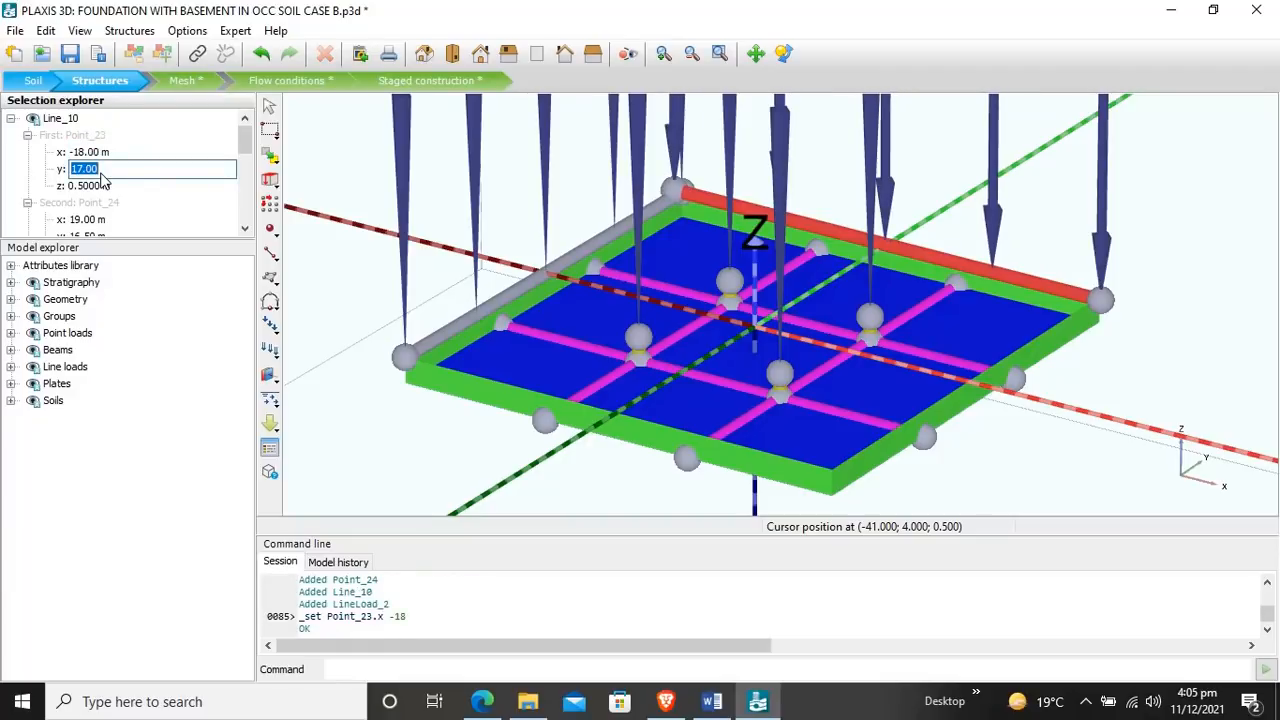
type("18")
key("Return")
left_click(101, 187)
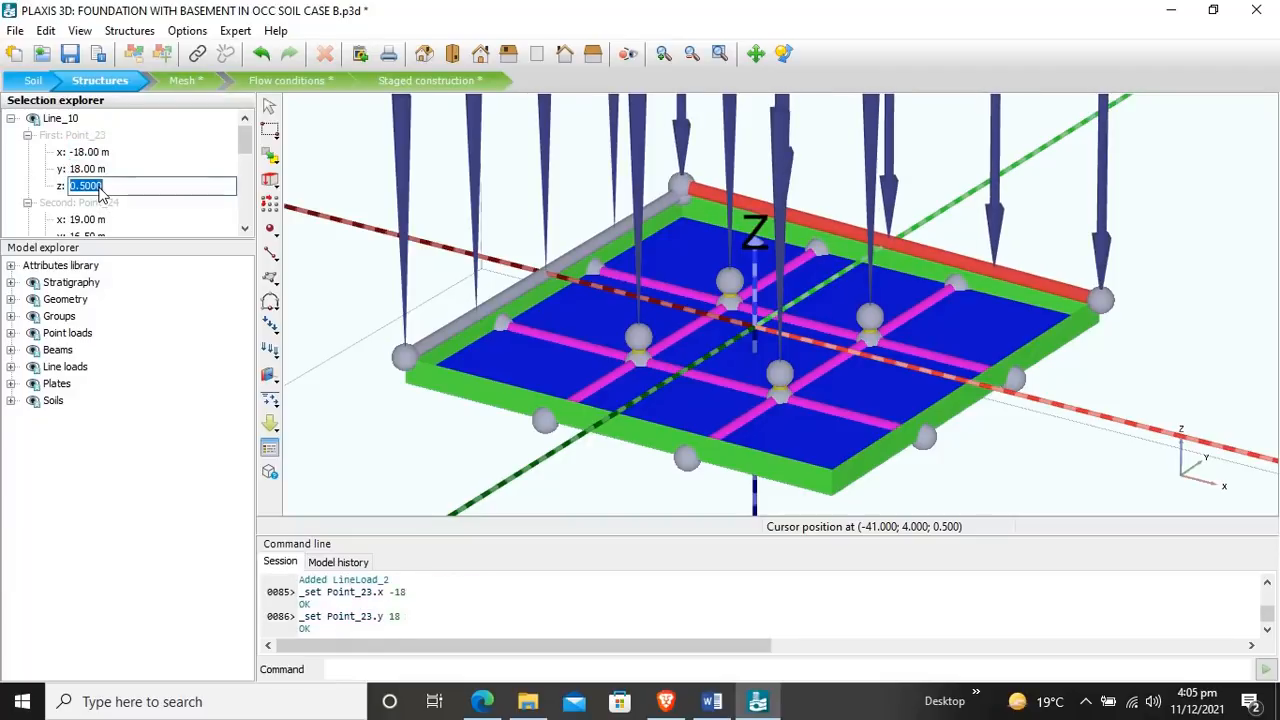
type("0")
Step: Set the second point of the positive-y edge line load to x 18, y 18 and z 0 m
left_click_drag(244, 134, 244, 151)
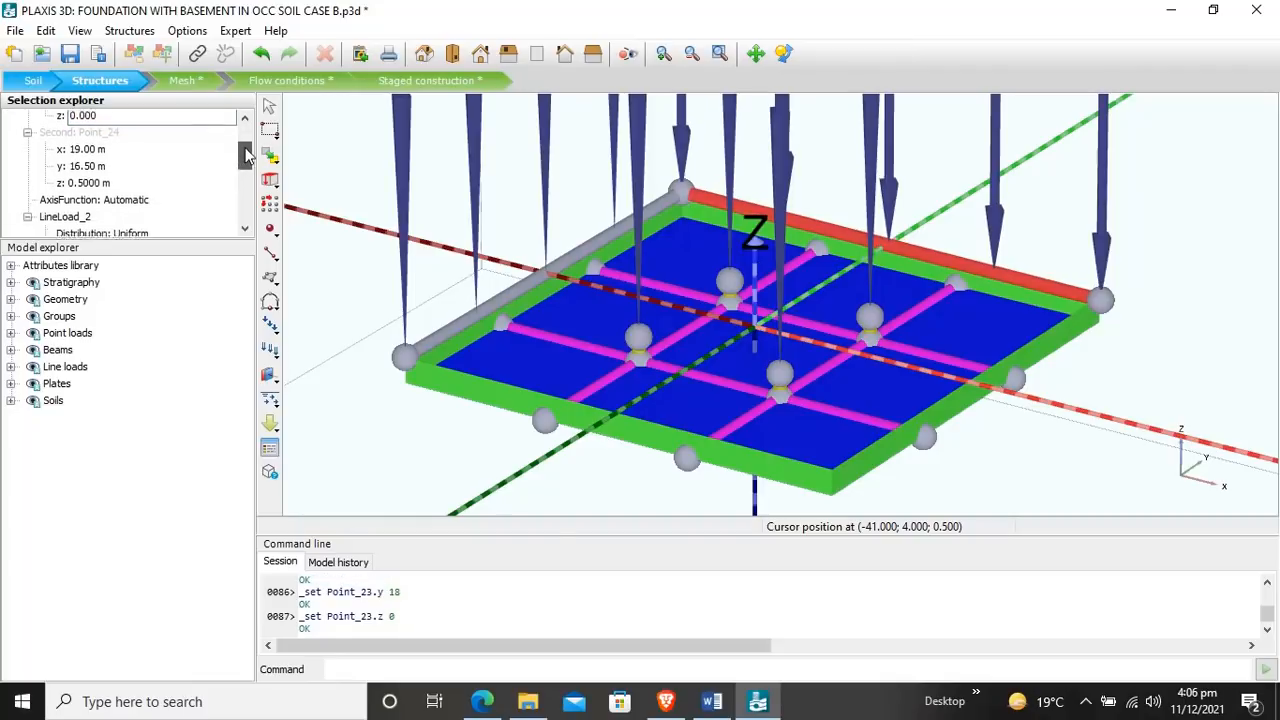
left_click(95, 147)
type("1")
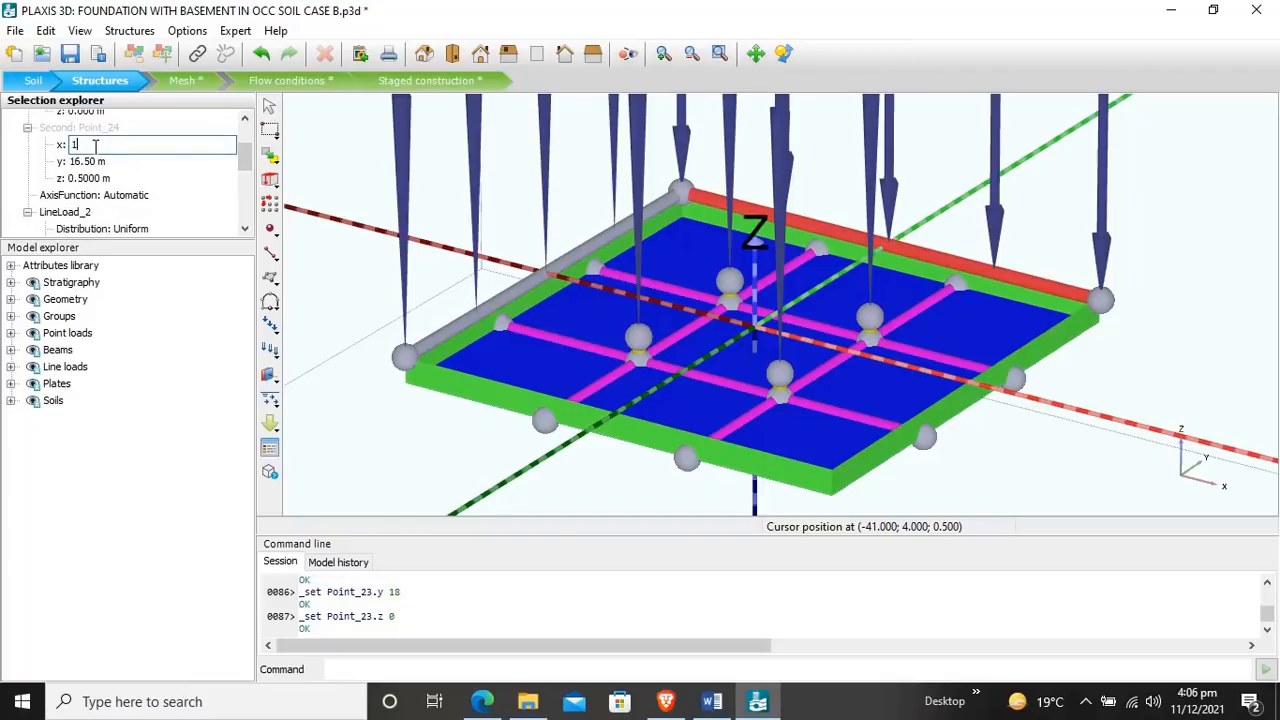
type("8")
key("Return")
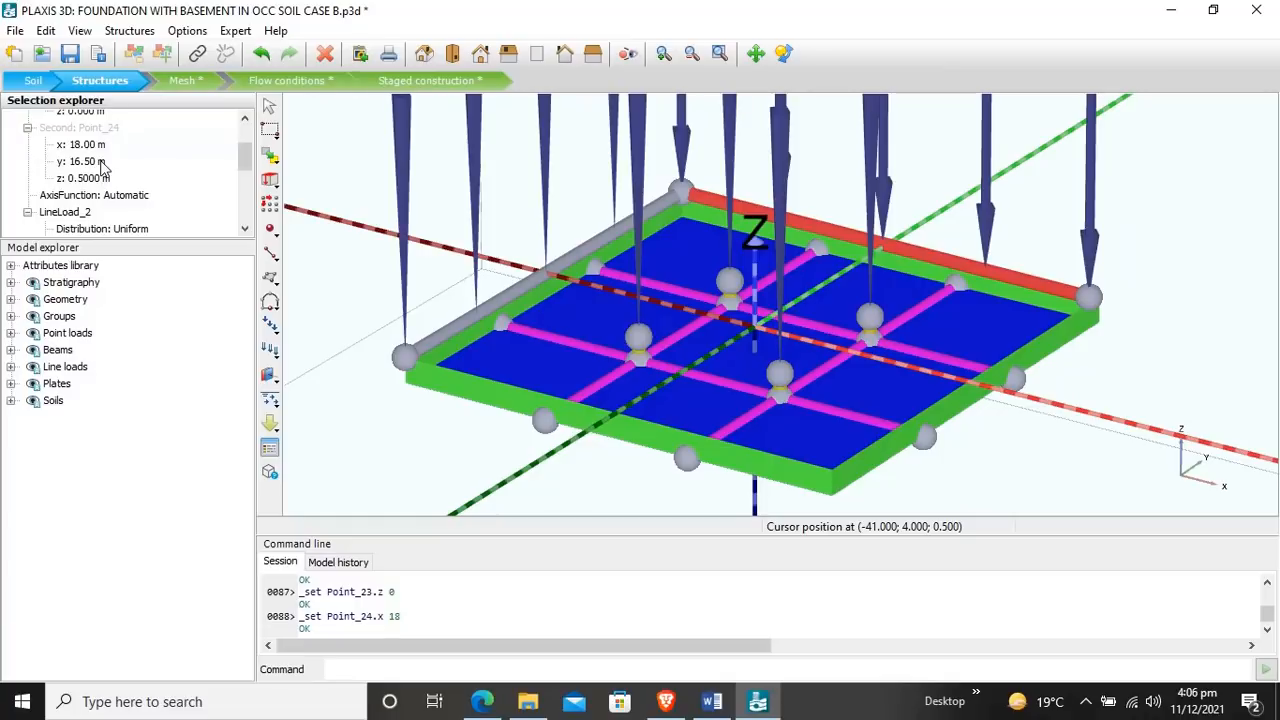
left_click(100, 161)
type("1")
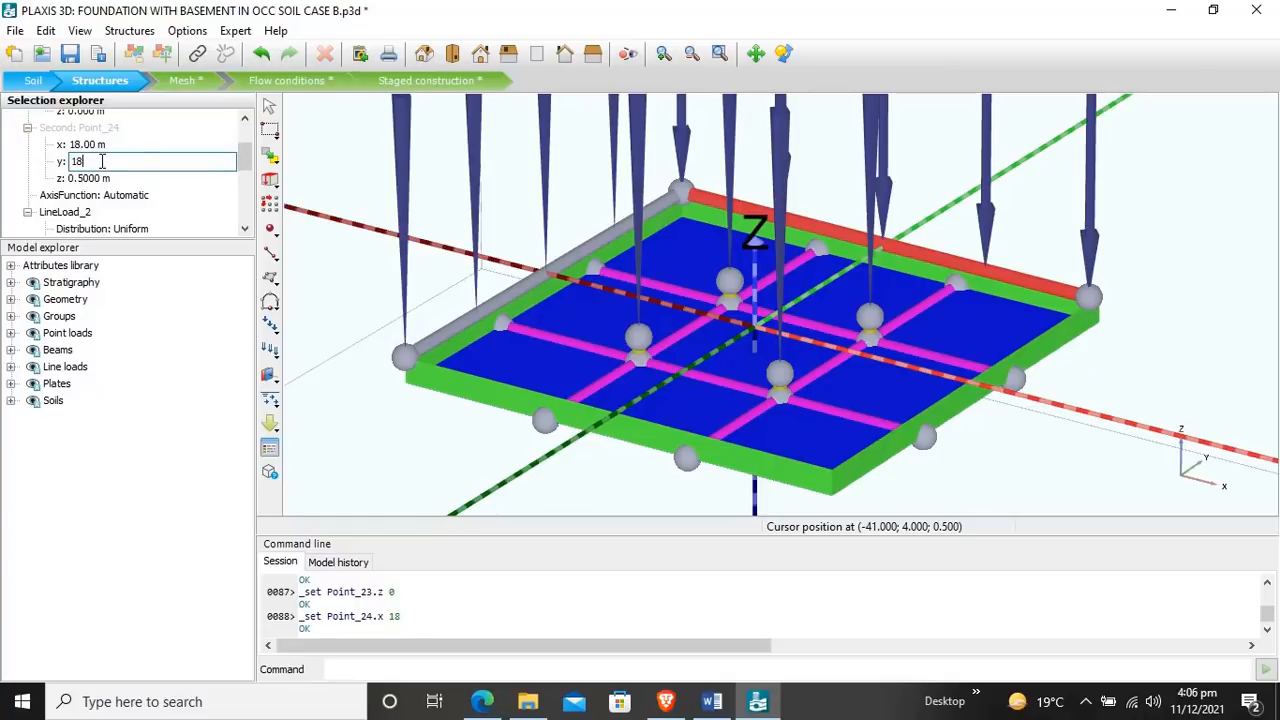
type("8")
key("Return")
left_click(100, 178)
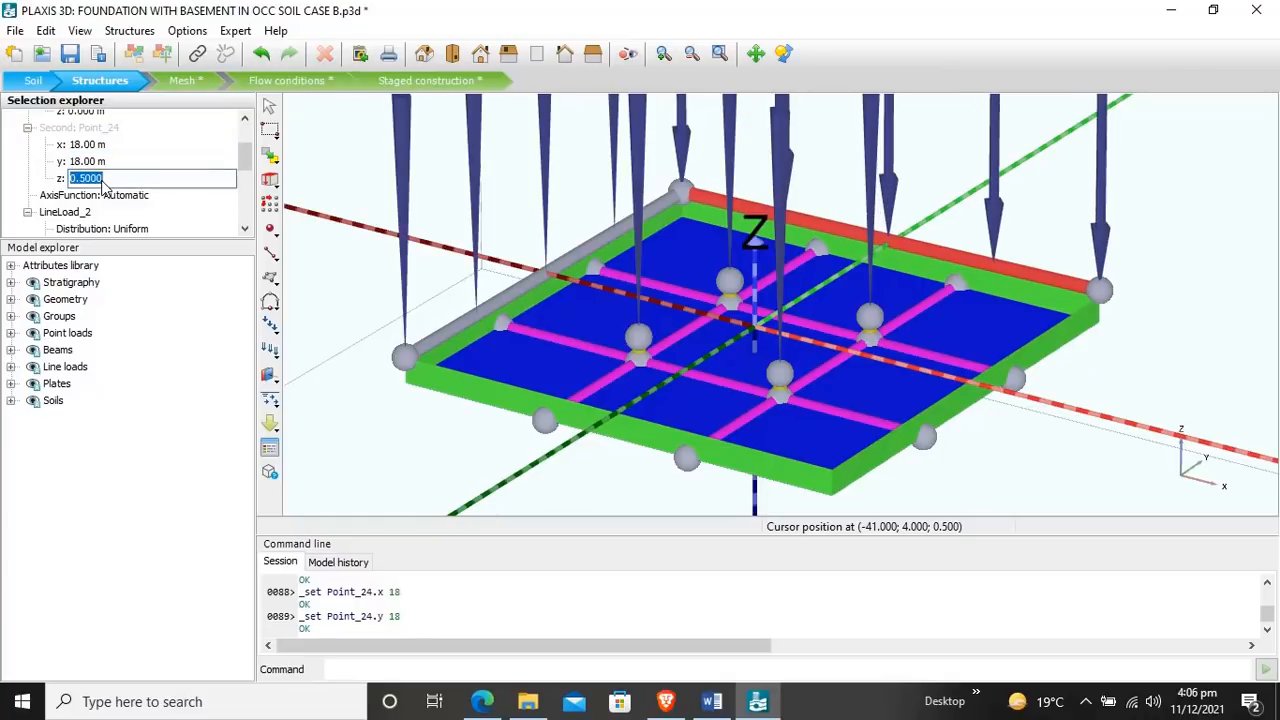
type("0")
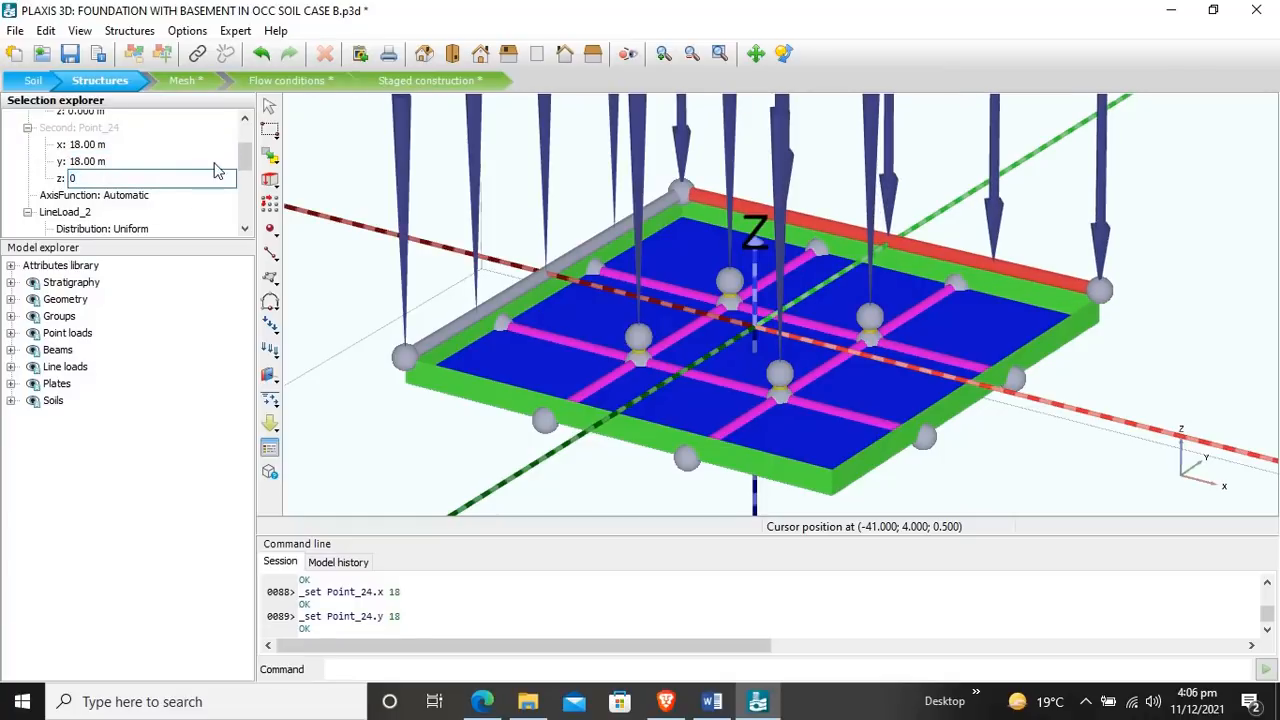
Step: Set the positive-y edge line load's vertical component qz,start to -385 kN/m and deselect the line
left_click_drag(245, 157, 245, 180)
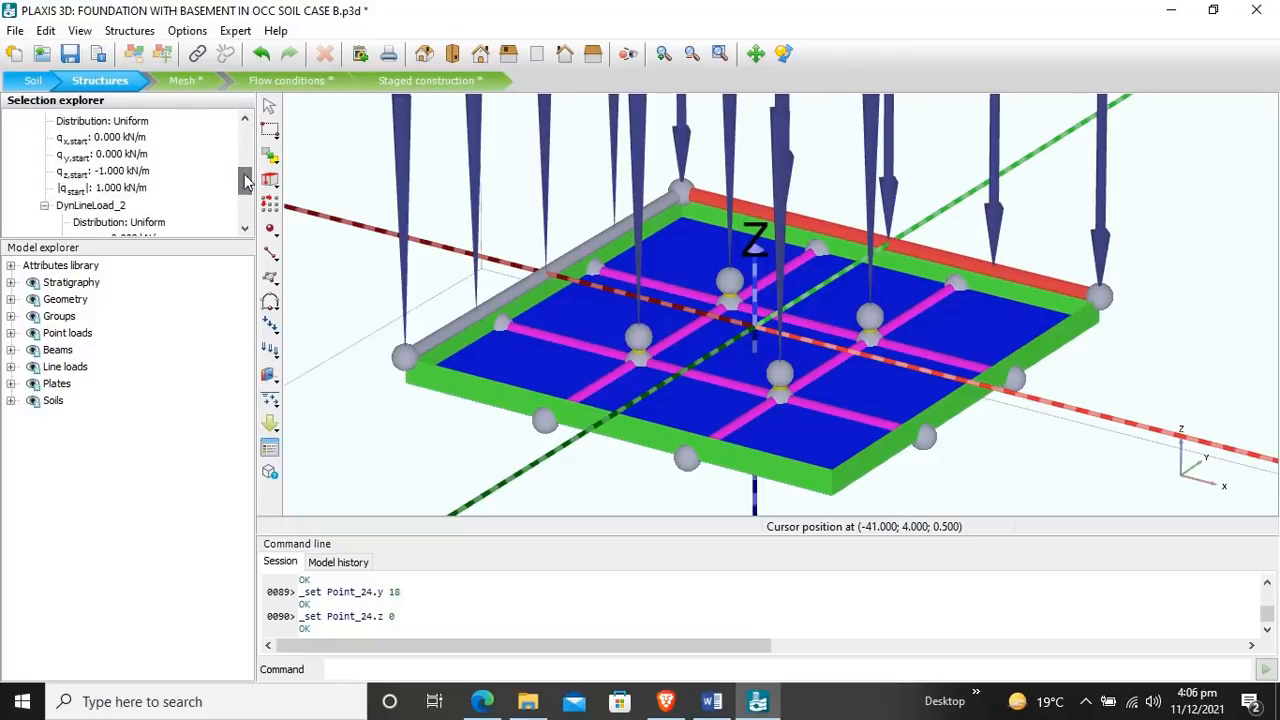
left_click(130, 174)
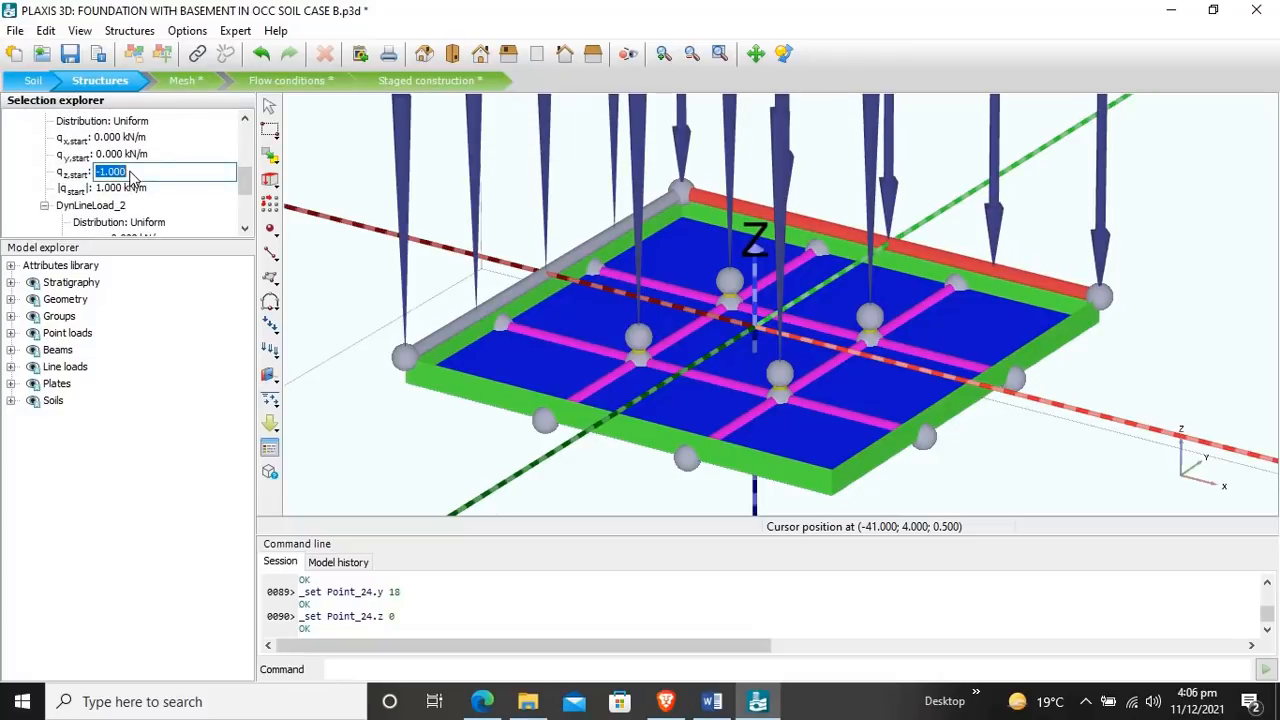
double_click(131, 172)
type("385")
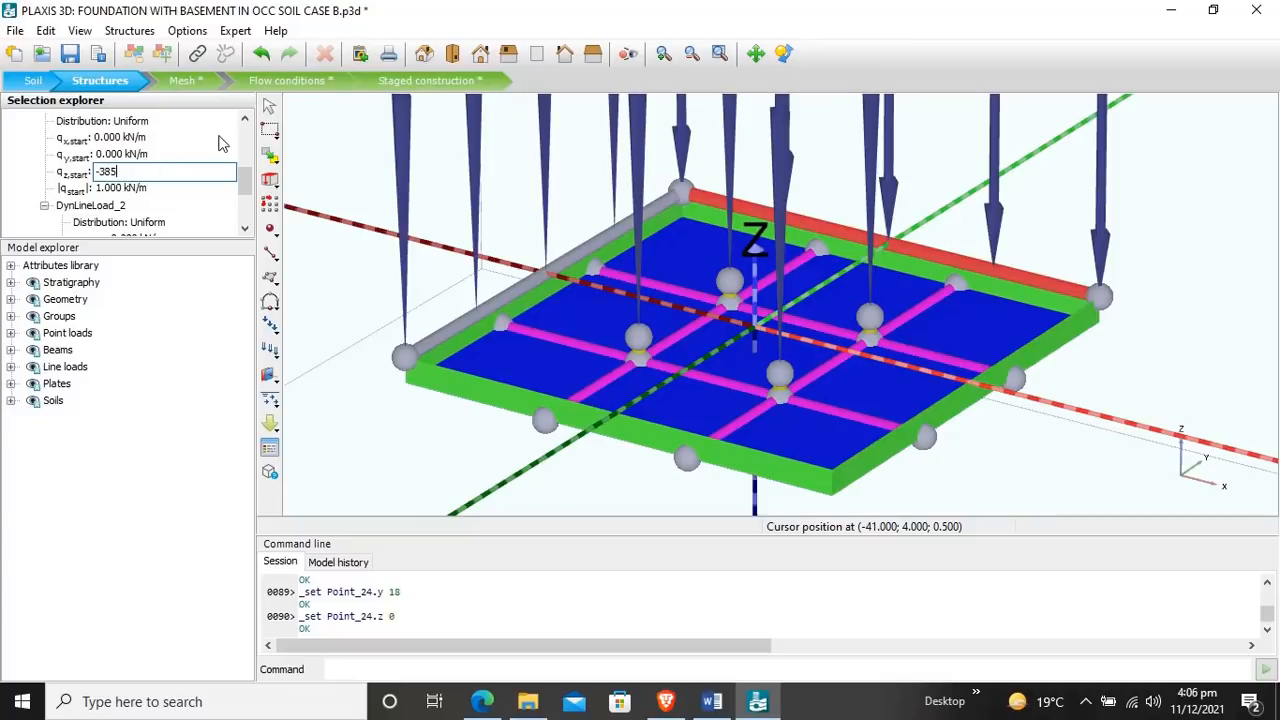
key("Return")
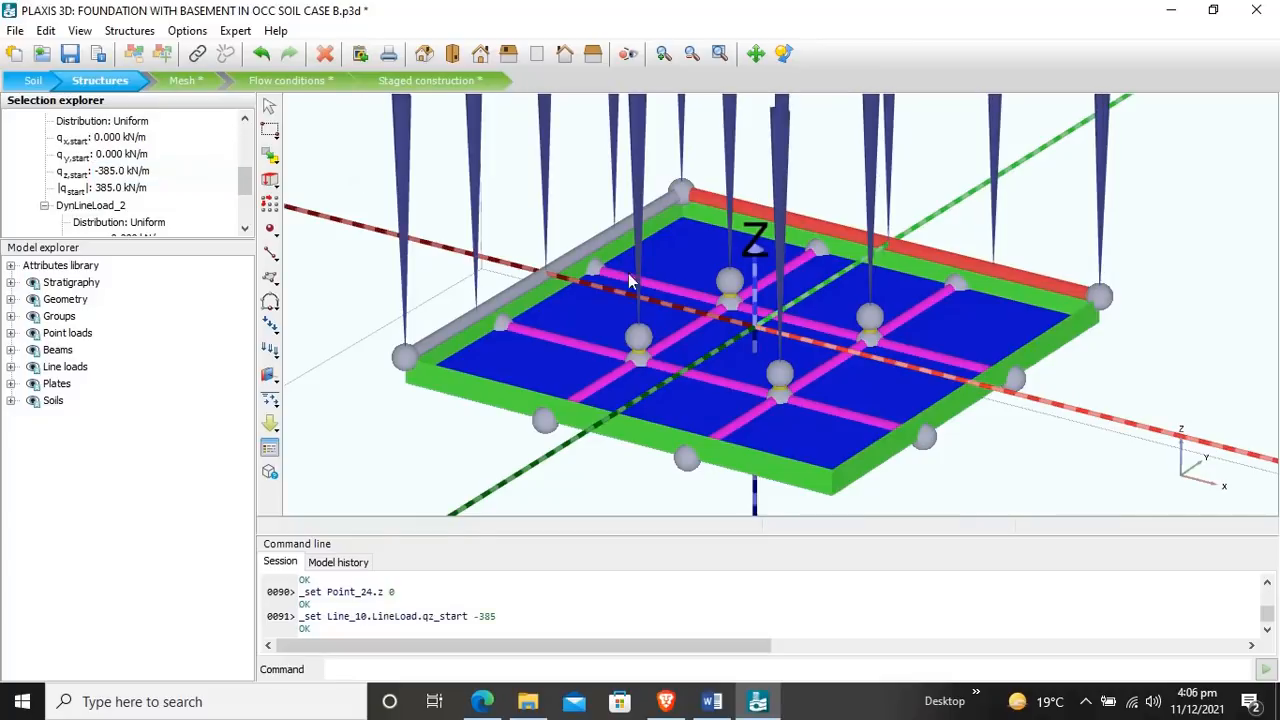
left_click(1143, 263)
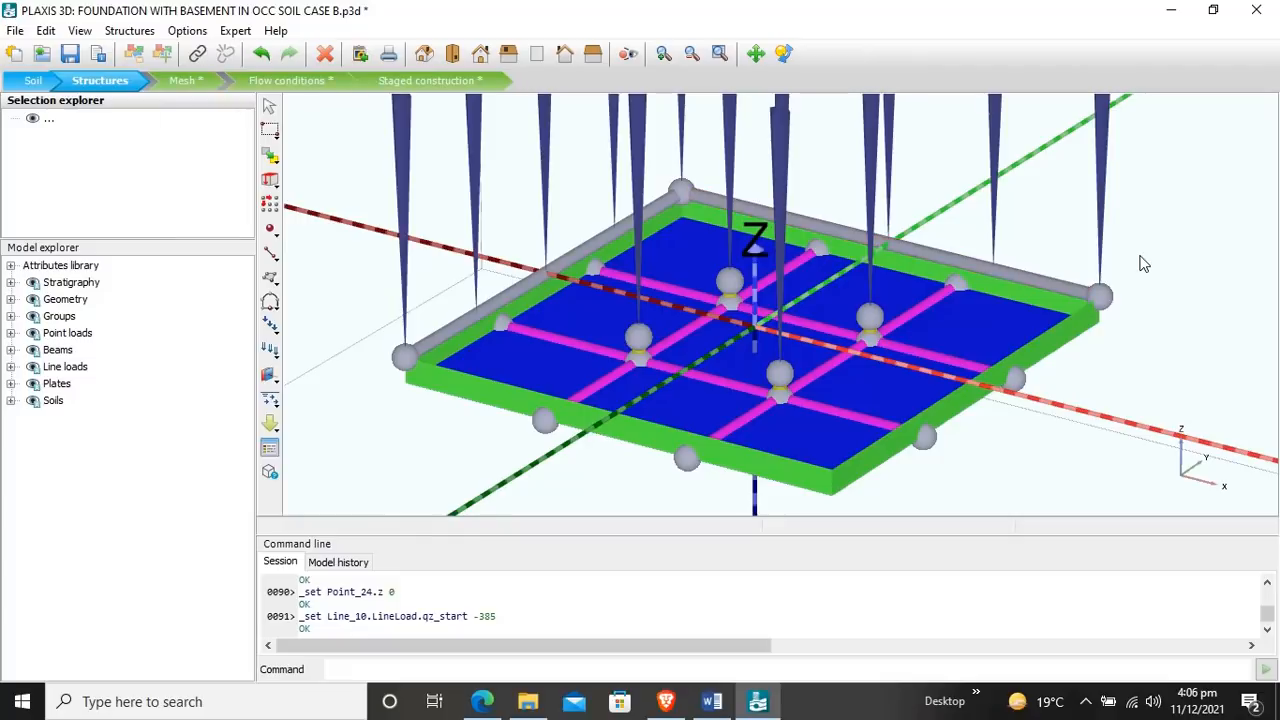
left_click(578, 250)
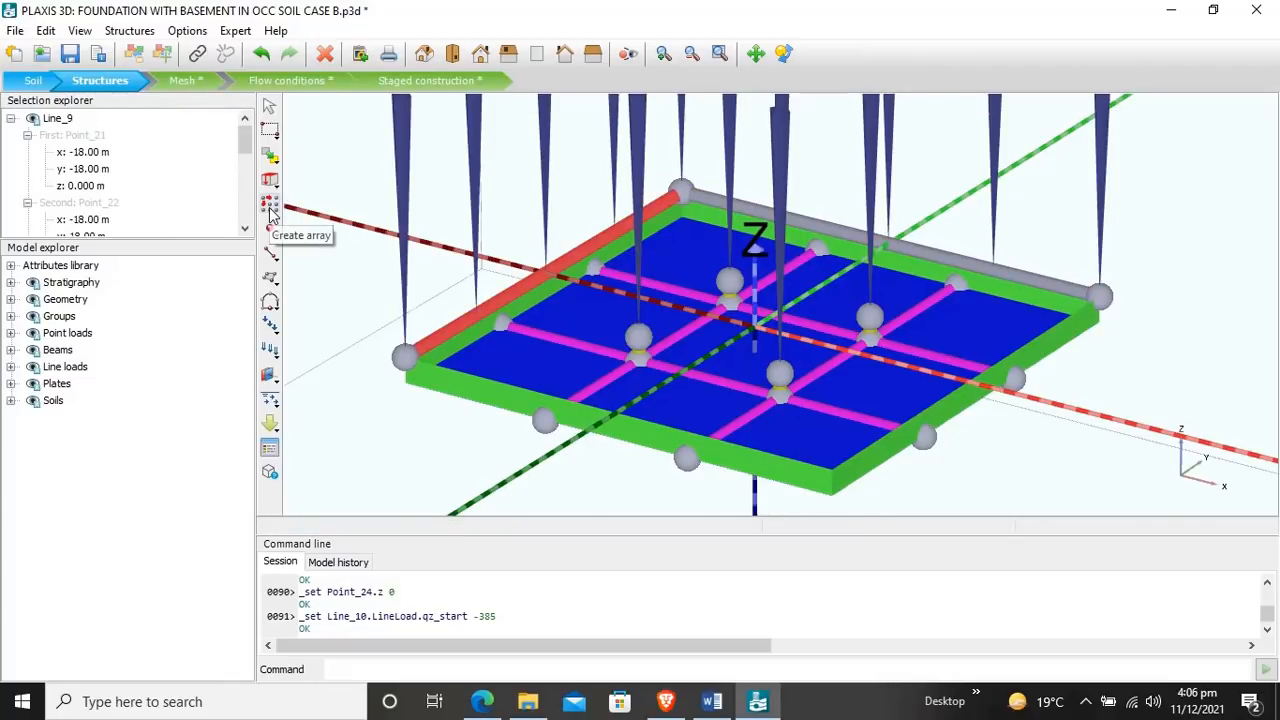
left_click(270, 208)
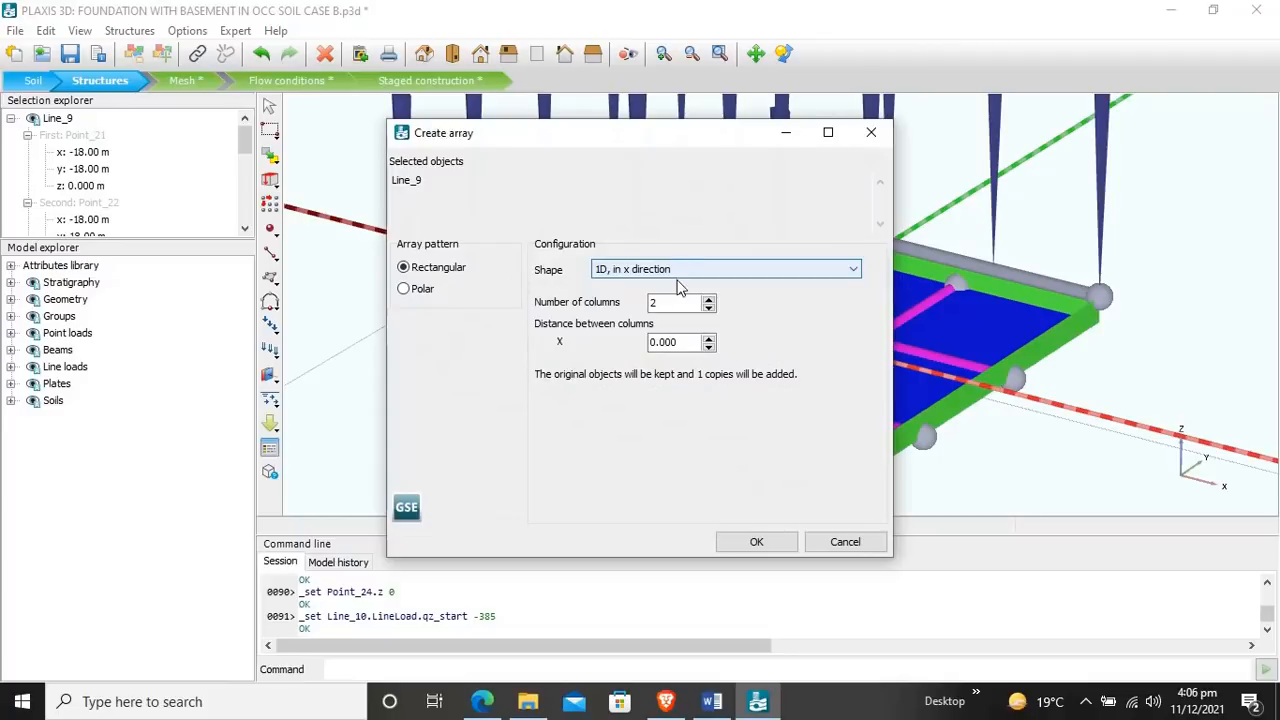
left_click(761, 546)
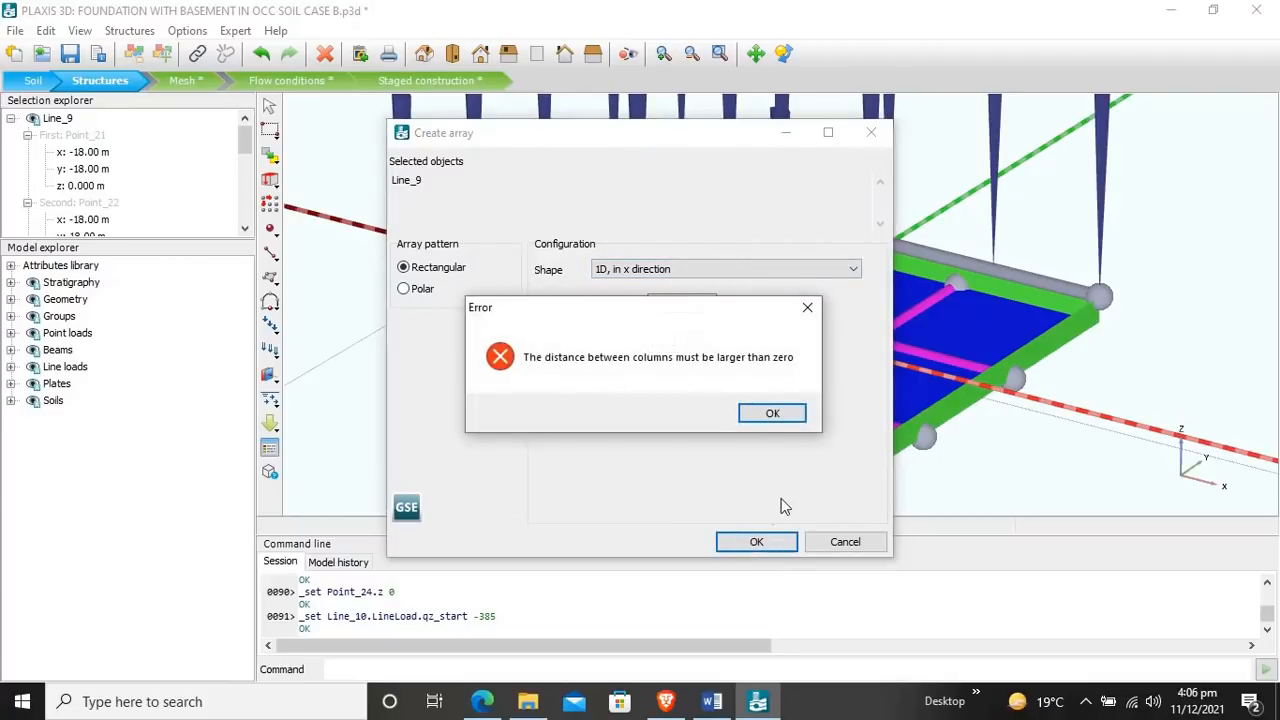
left_click(773, 414)
left_click(871, 132)
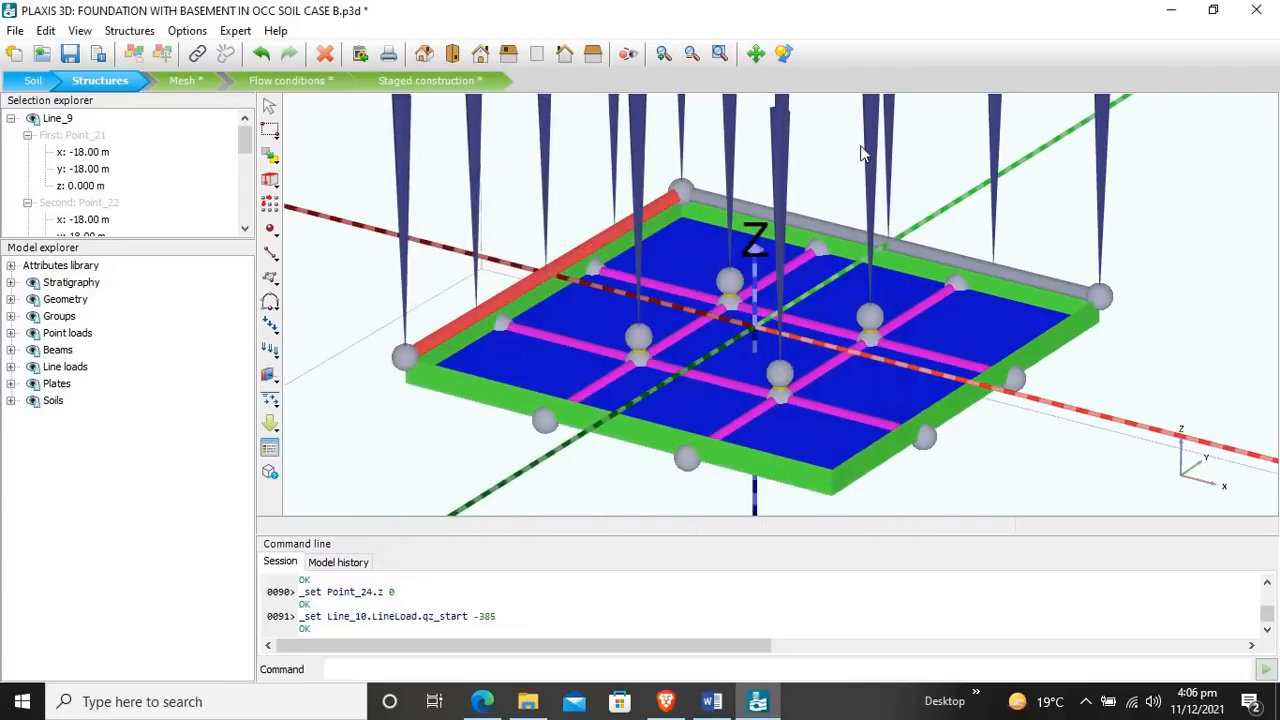
key("Escape")
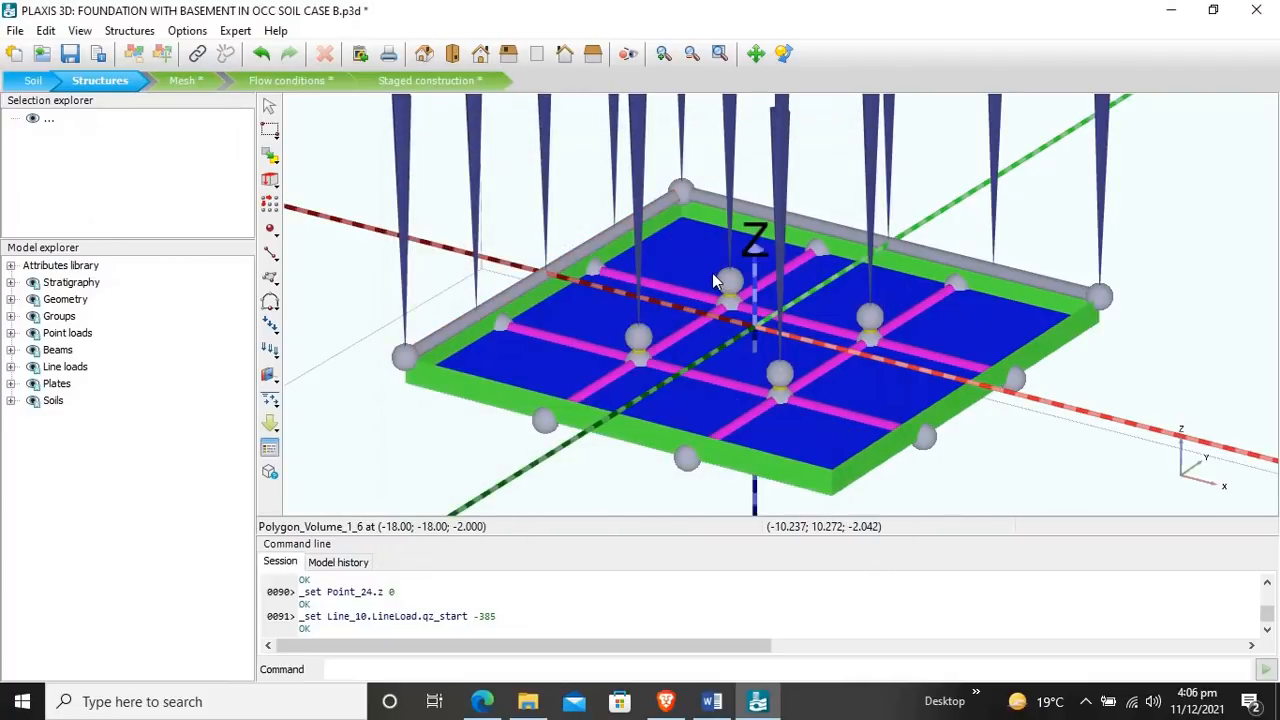
Step: Array the negative-x edge line load in the x direction with 2 columns spaced 36 m apart, and clear the selection
left_click(575, 260)
left_click(269, 203)
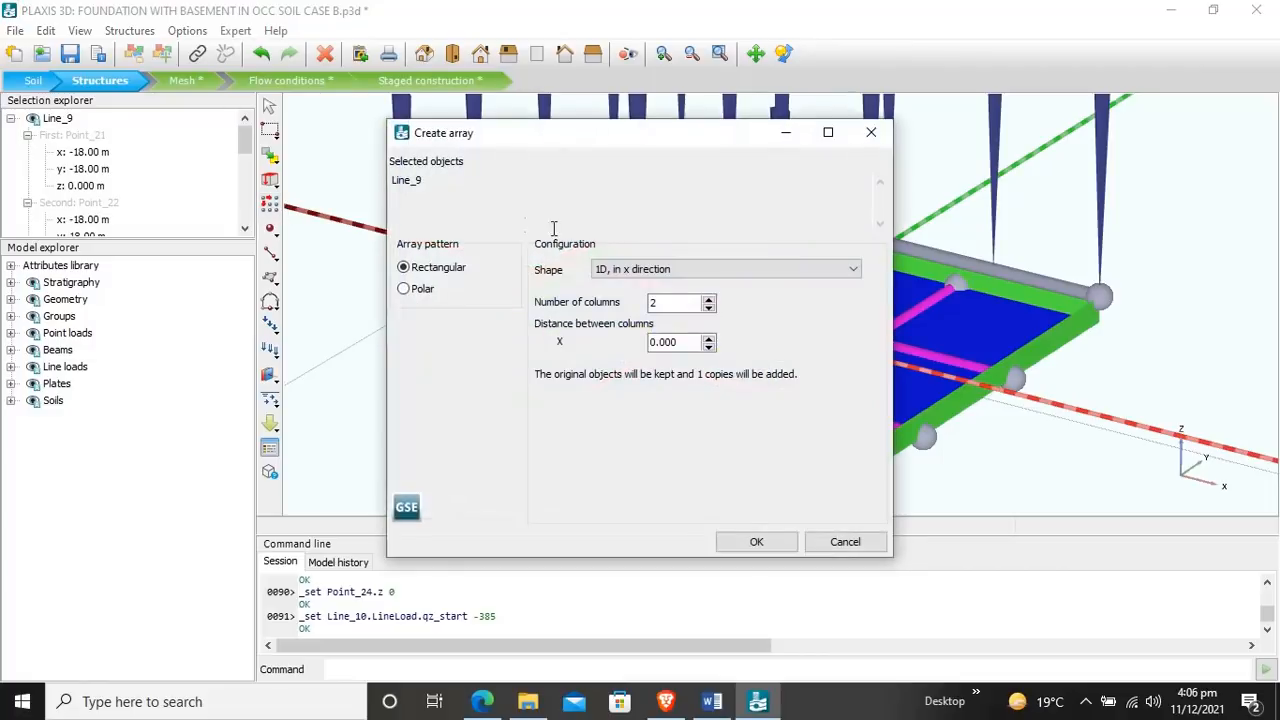
left_click(768, 542)
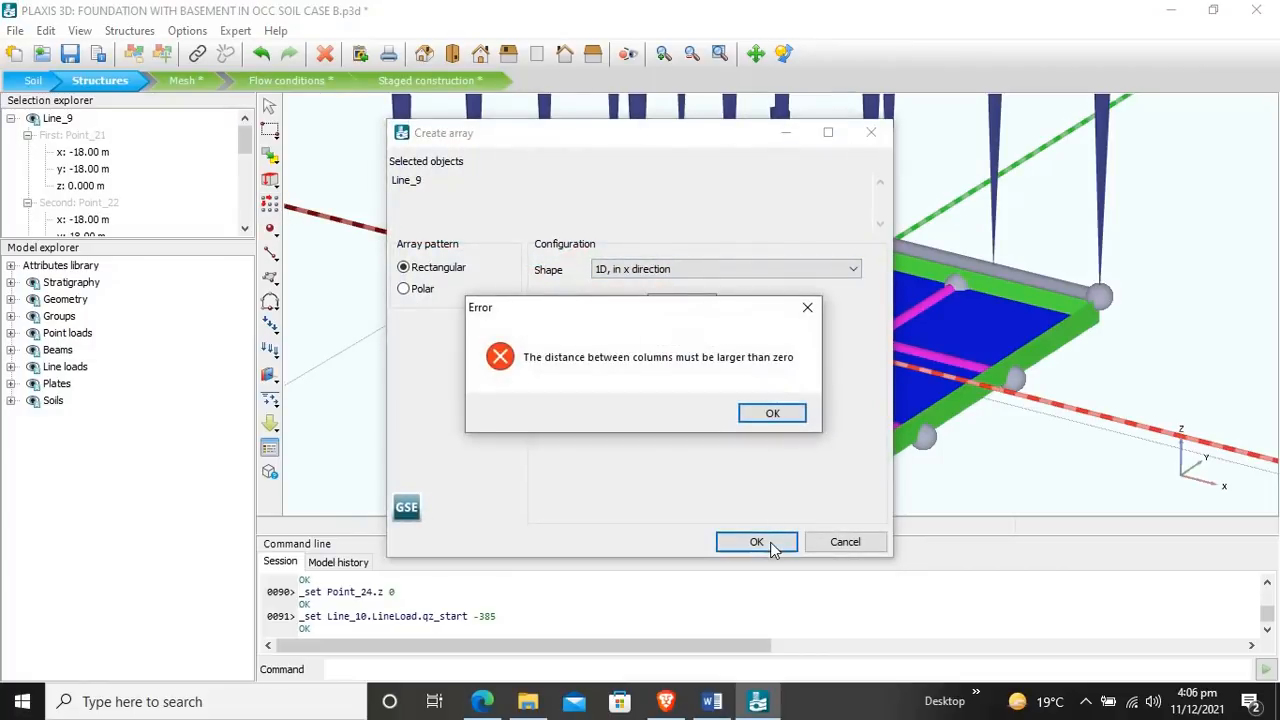
left_click(772, 414)
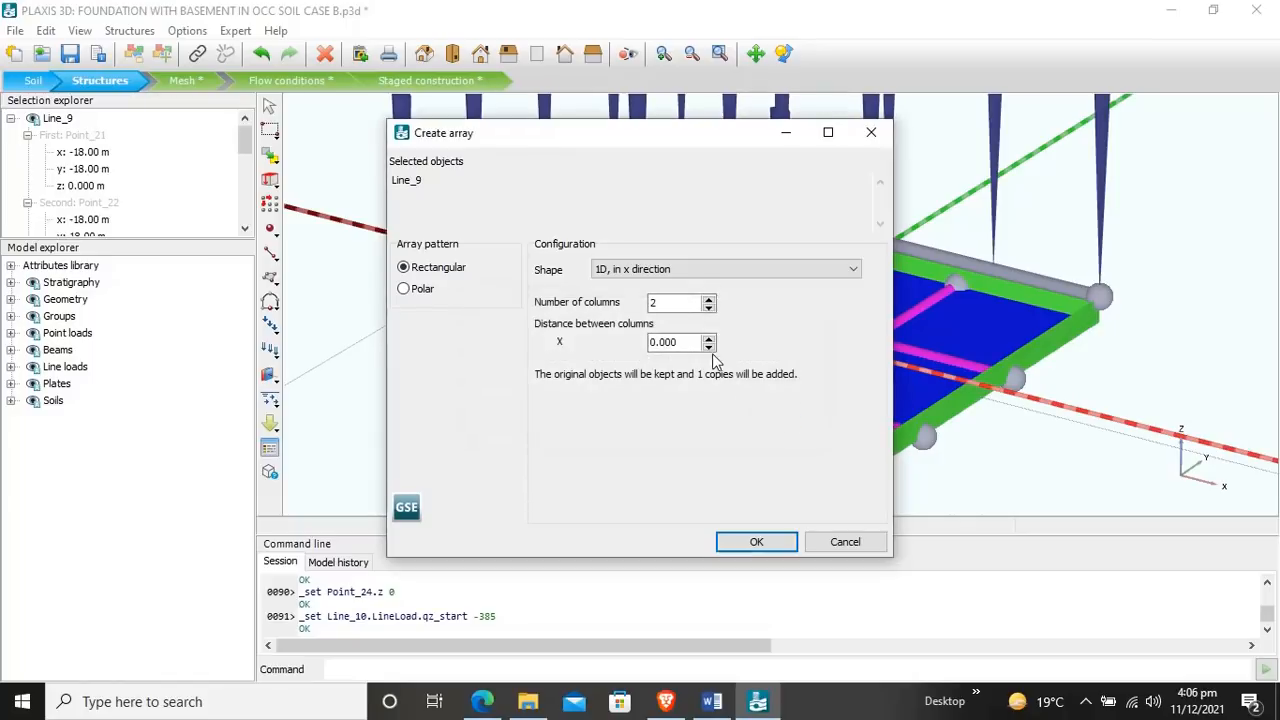
left_click(683, 342)
double_click(683, 342)
left_click(350, 316)
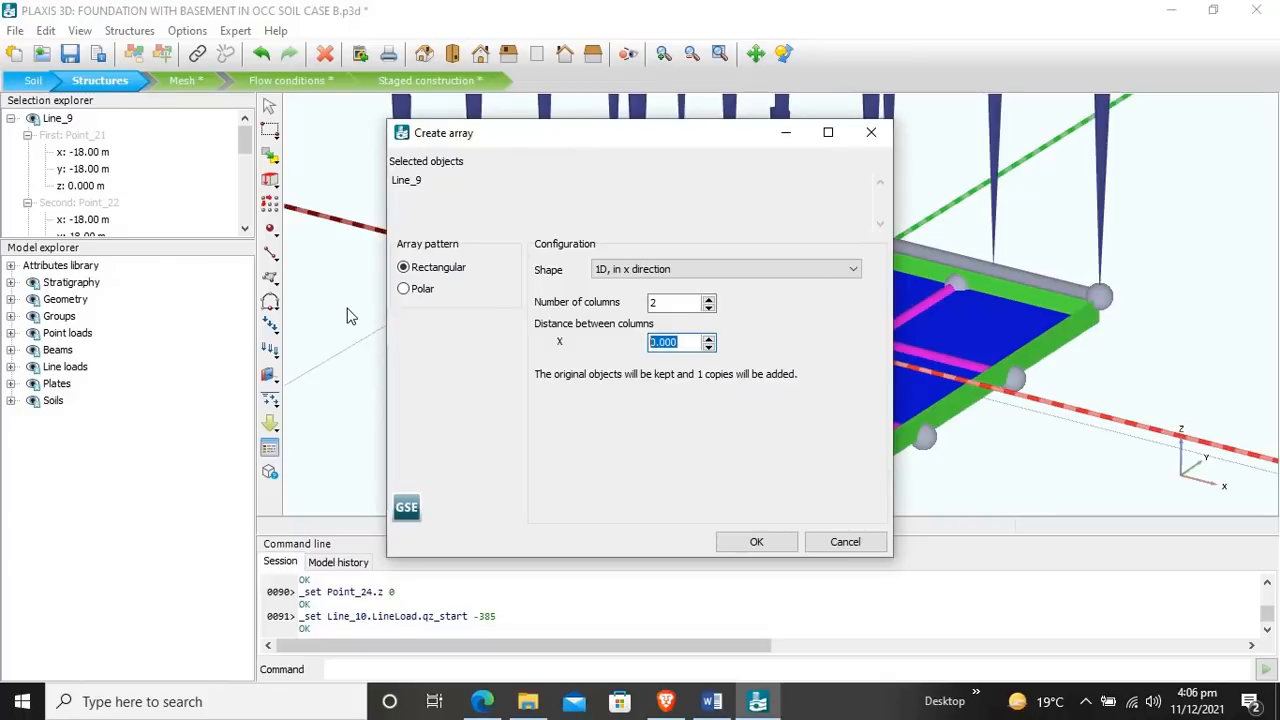
type("36")
left_click(756, 542)
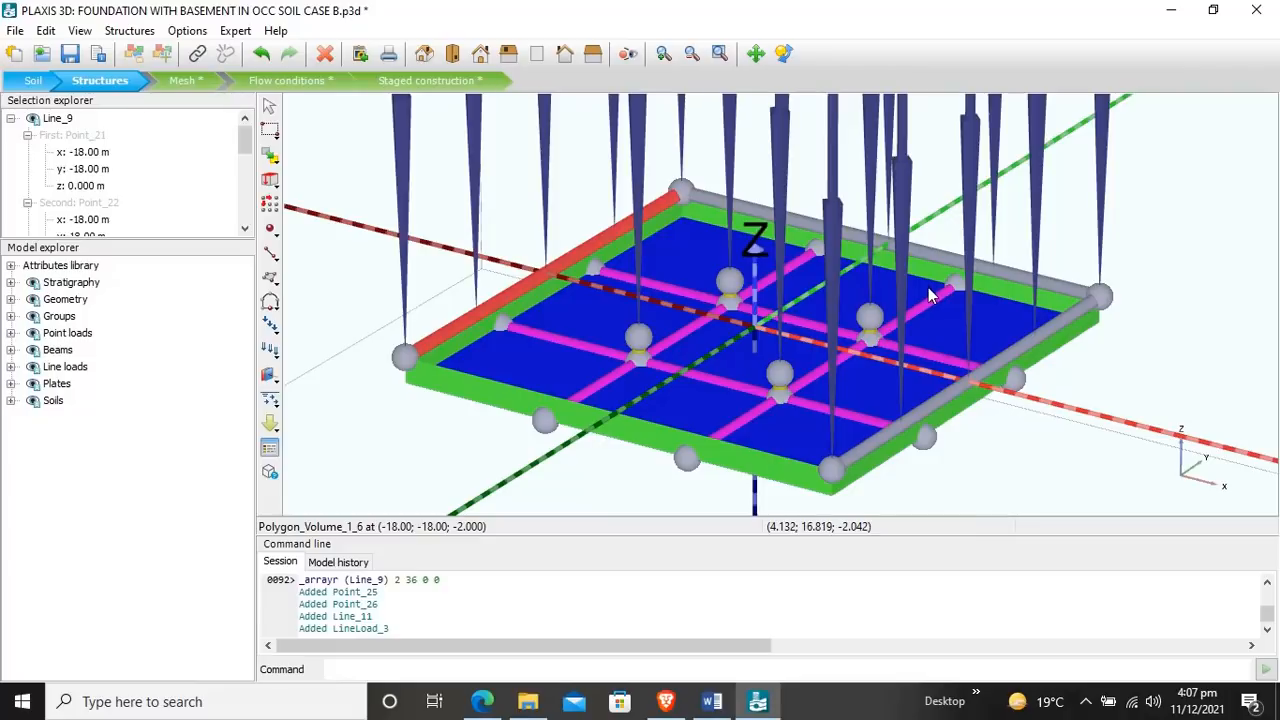
key("Escape")
Step: Array the positive-y edge line load in the y direction with 2 columns at a distance of -36 m, and deselect it
left_click(942, 257)
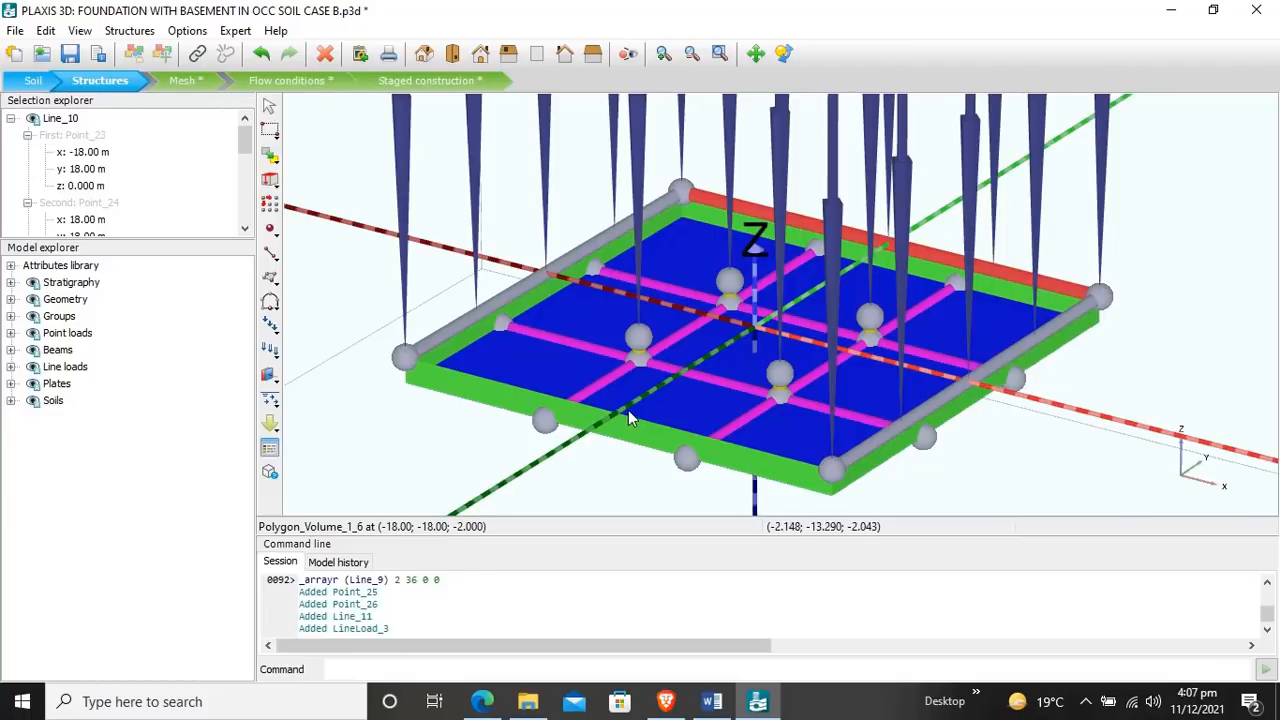
left_click(269, 203)
left_click(674, 271)
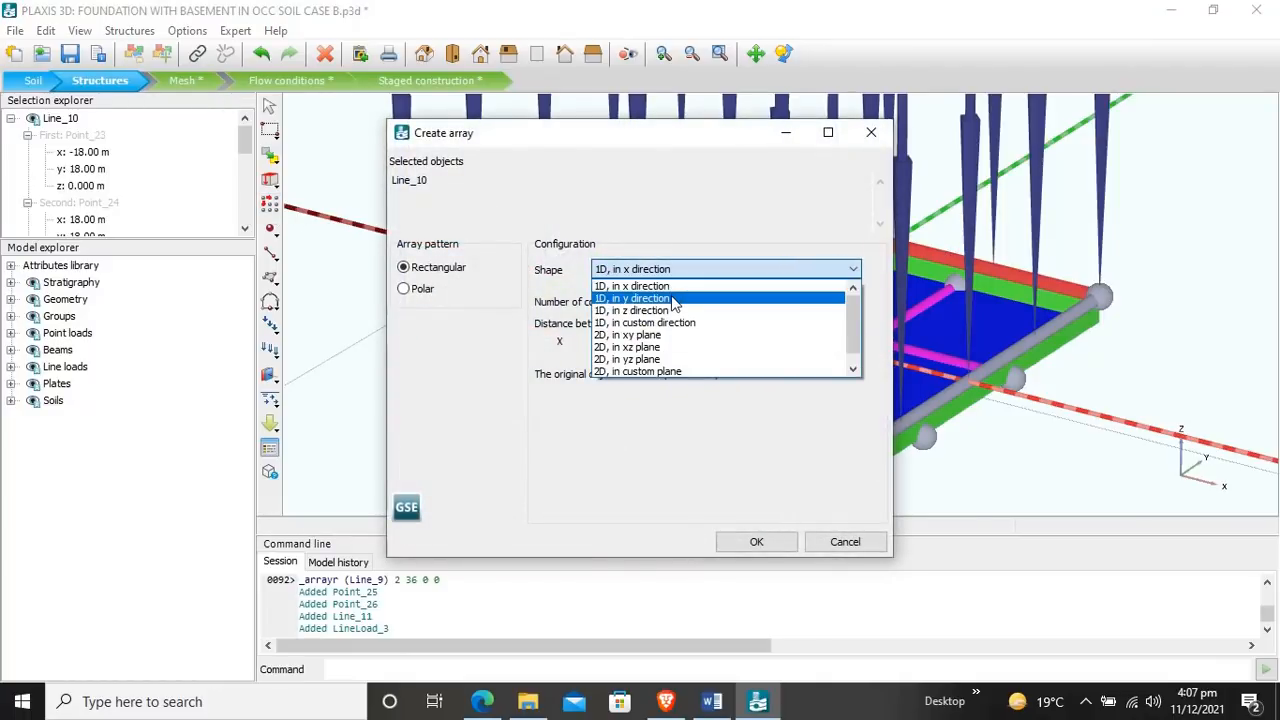
left_click(675, 304)
key("Tab")
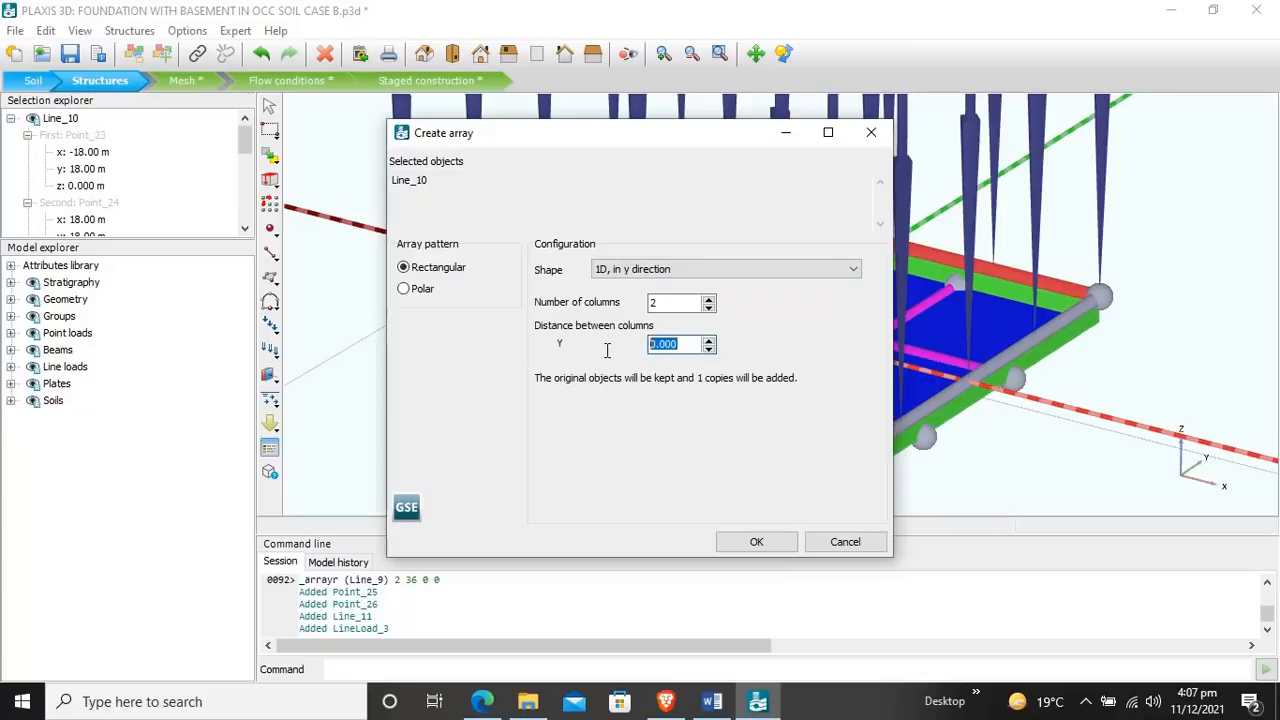
type("-36")
left_click(757, 542)
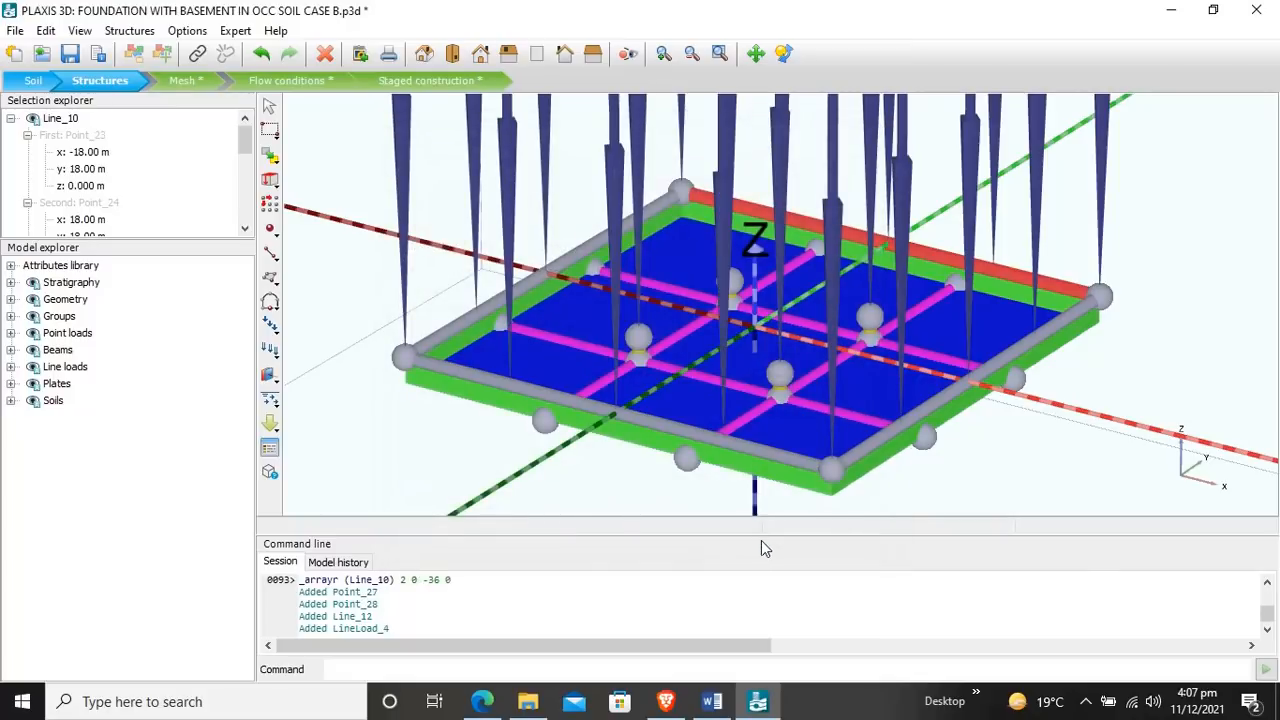
left_click(1048, 477)
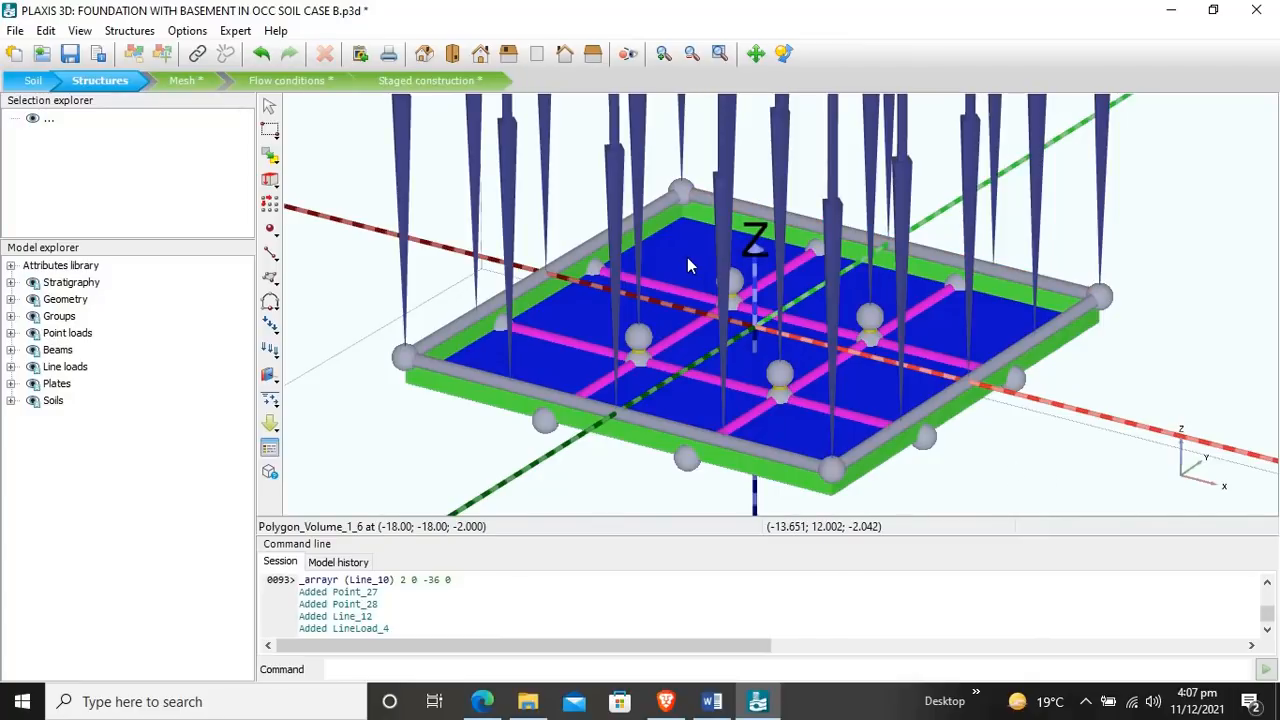
Step: Create a four-point surface load over the slab, with corners about (-17, -18.5), (-17, 17.5), (18.5, 17) and (18.5, -19) at z 0.5
left_click(270, 280)
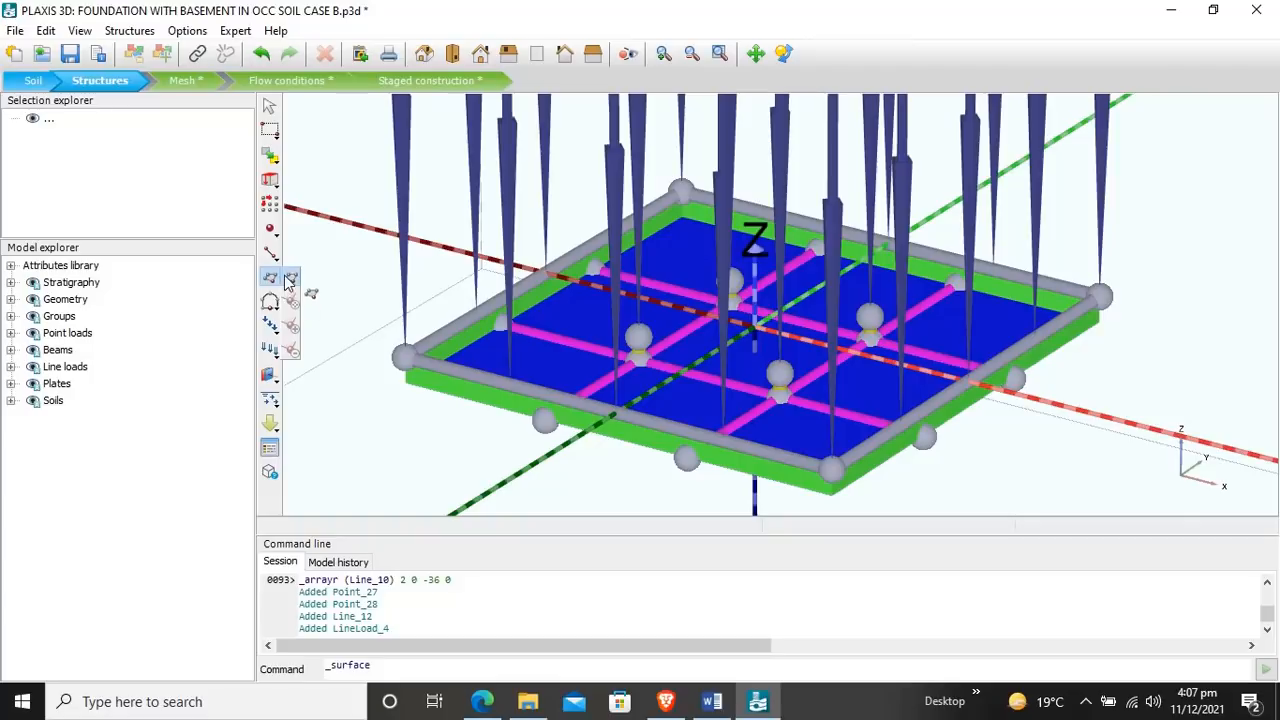
left_click(276, 330)
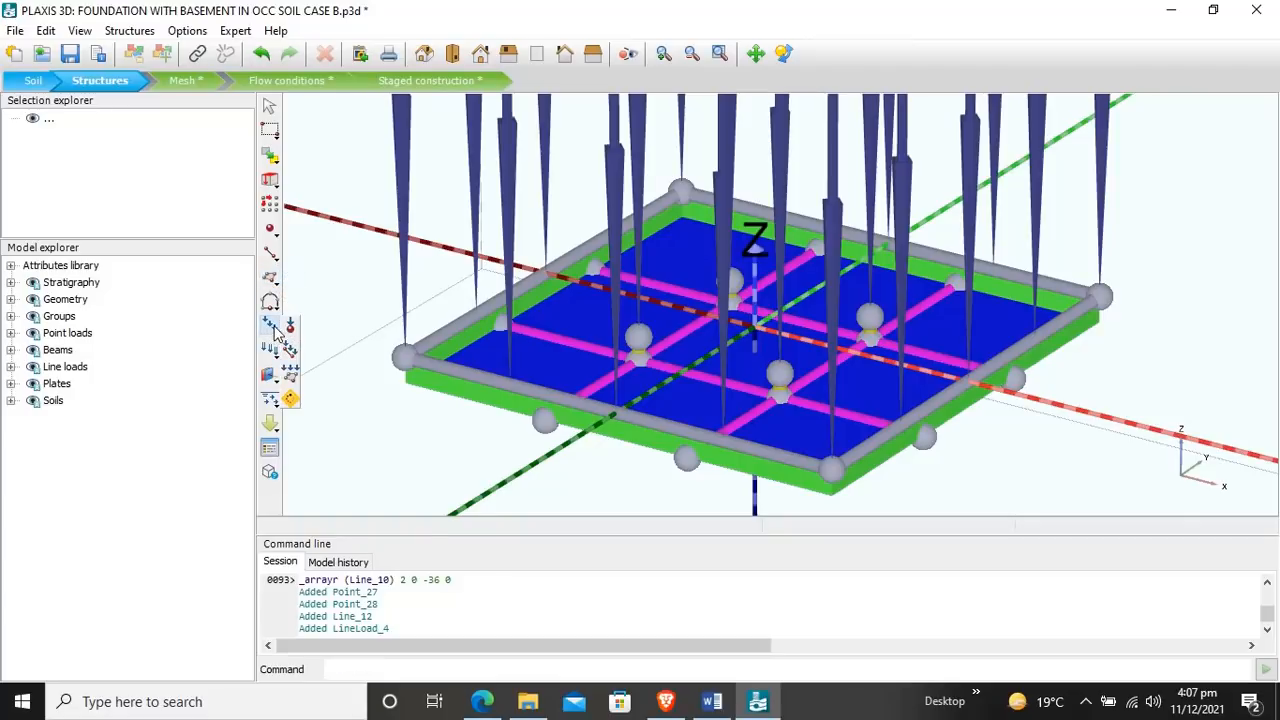
left_click(291, 376)
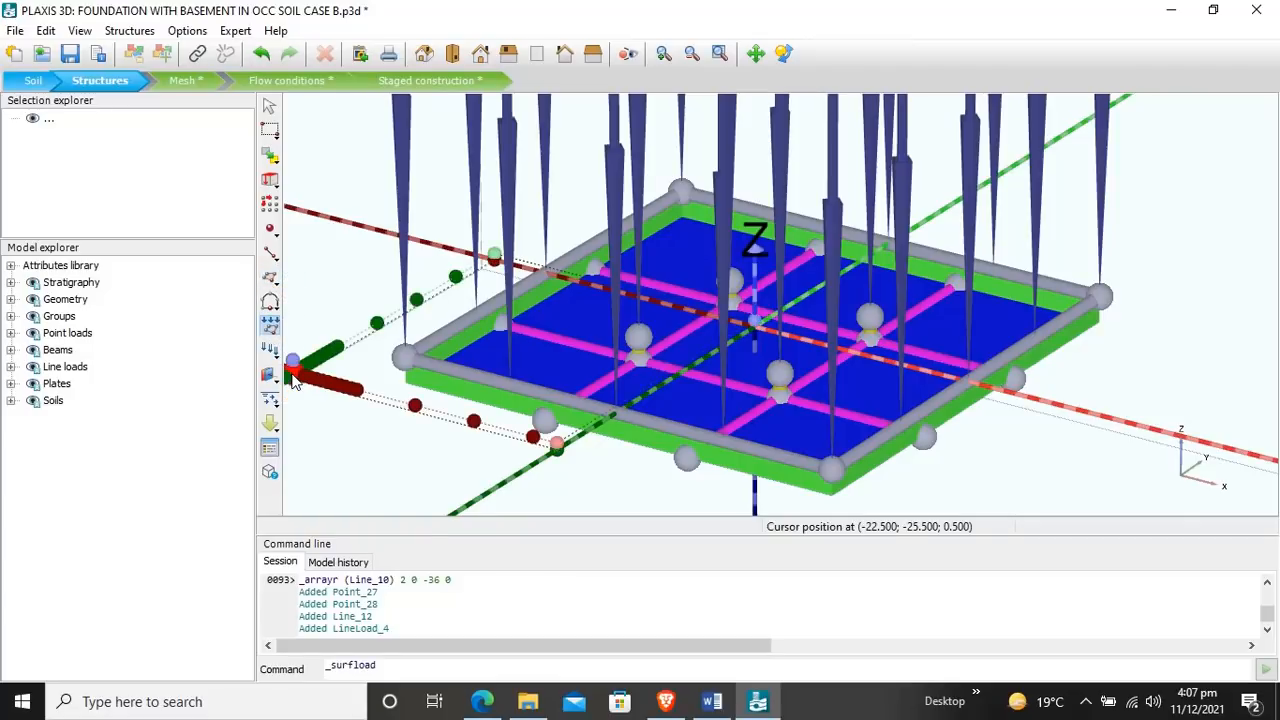
left_click(408, 352)
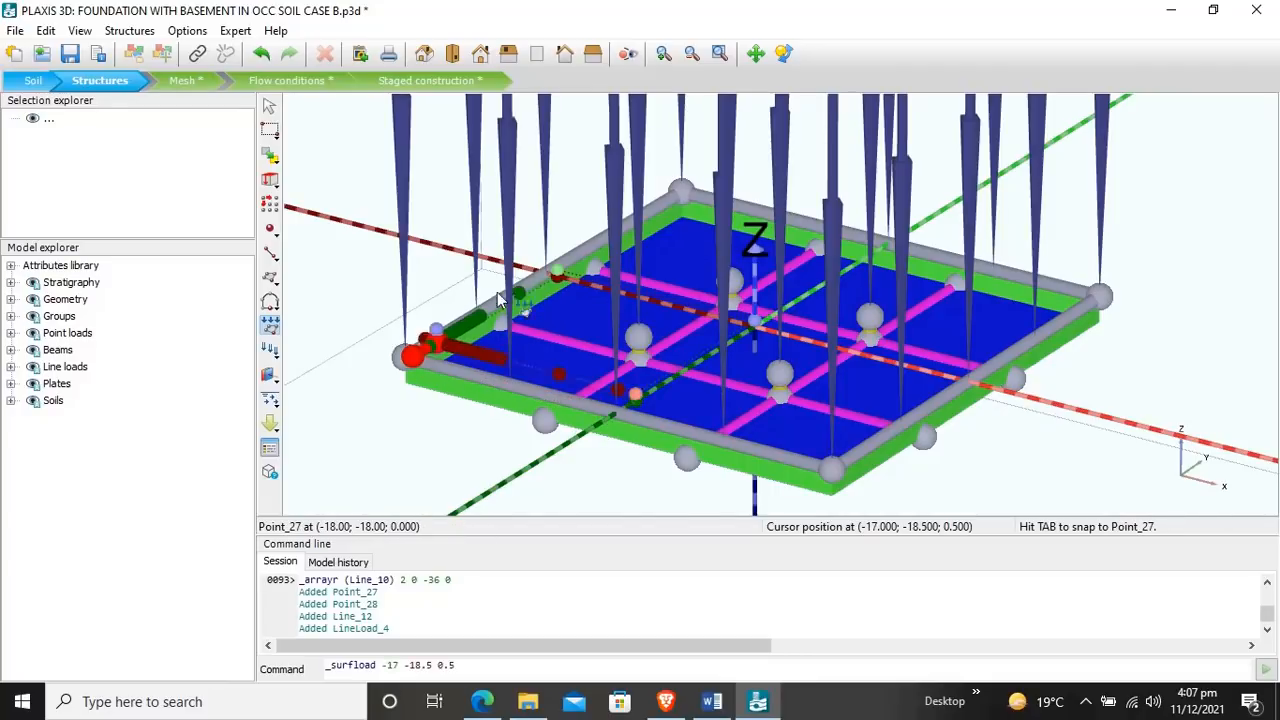
left_click(688, 197)
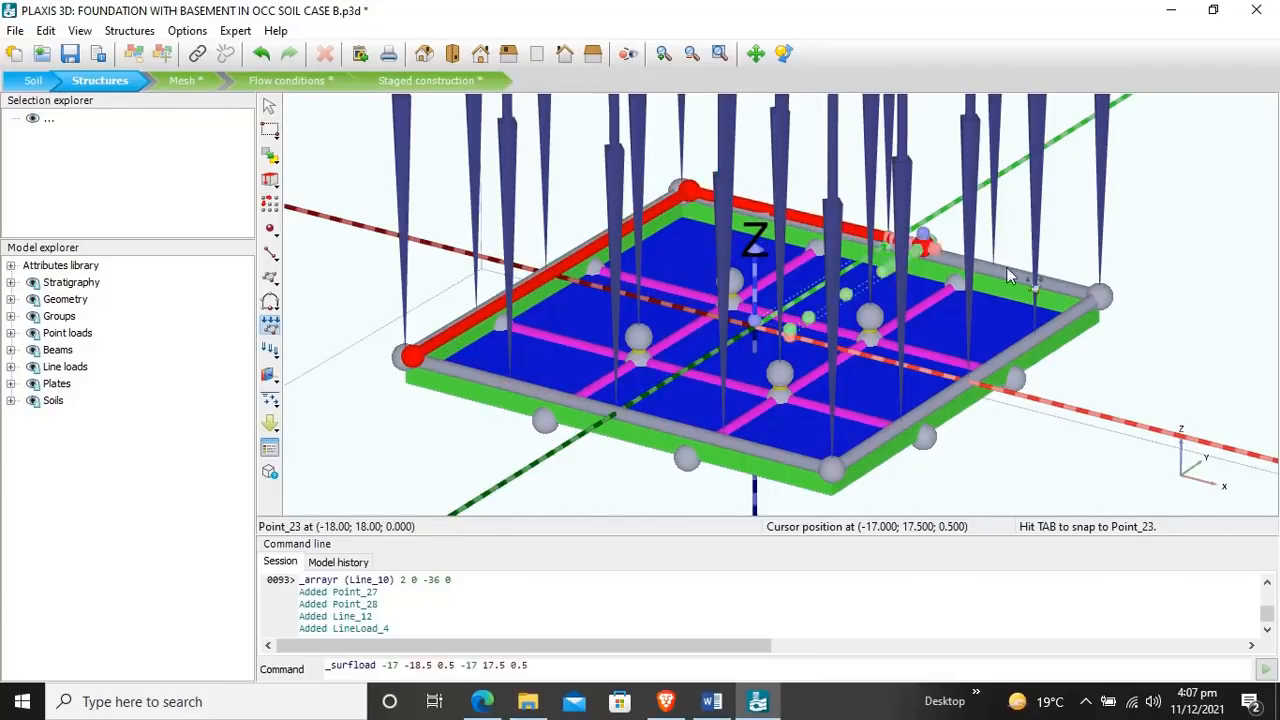
double_click(1090, 297)
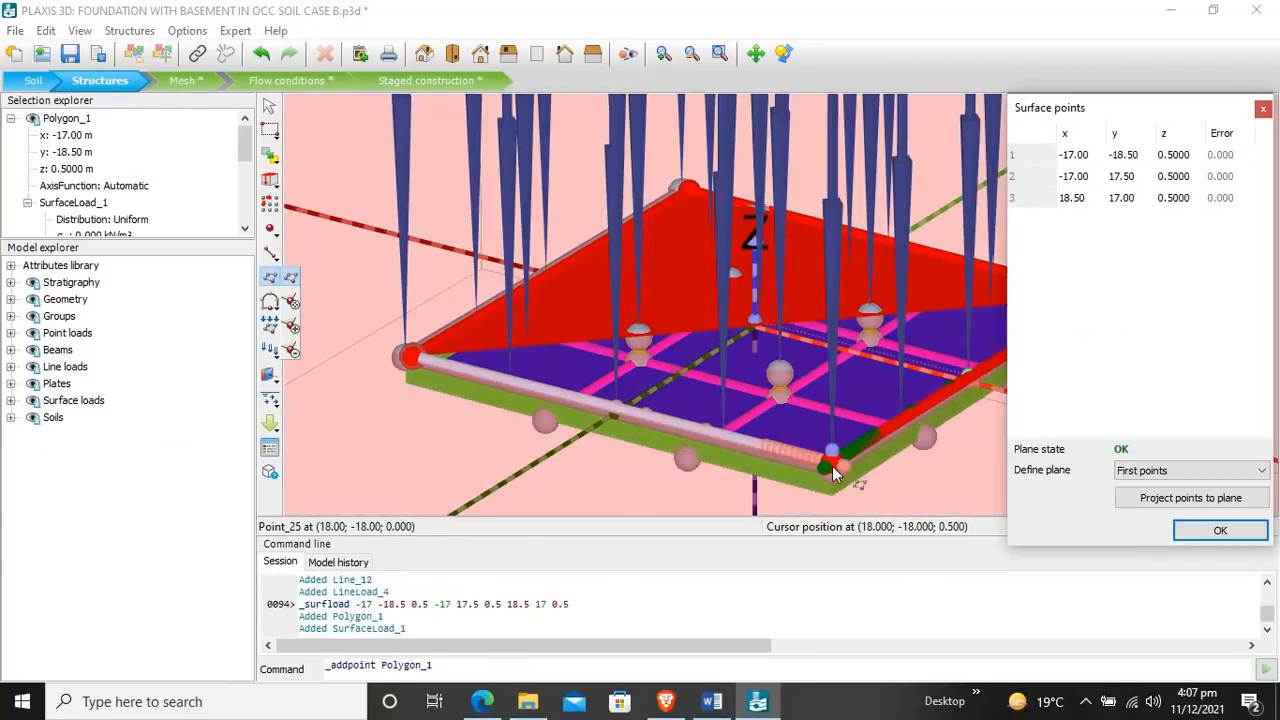
left_click(831, 468)
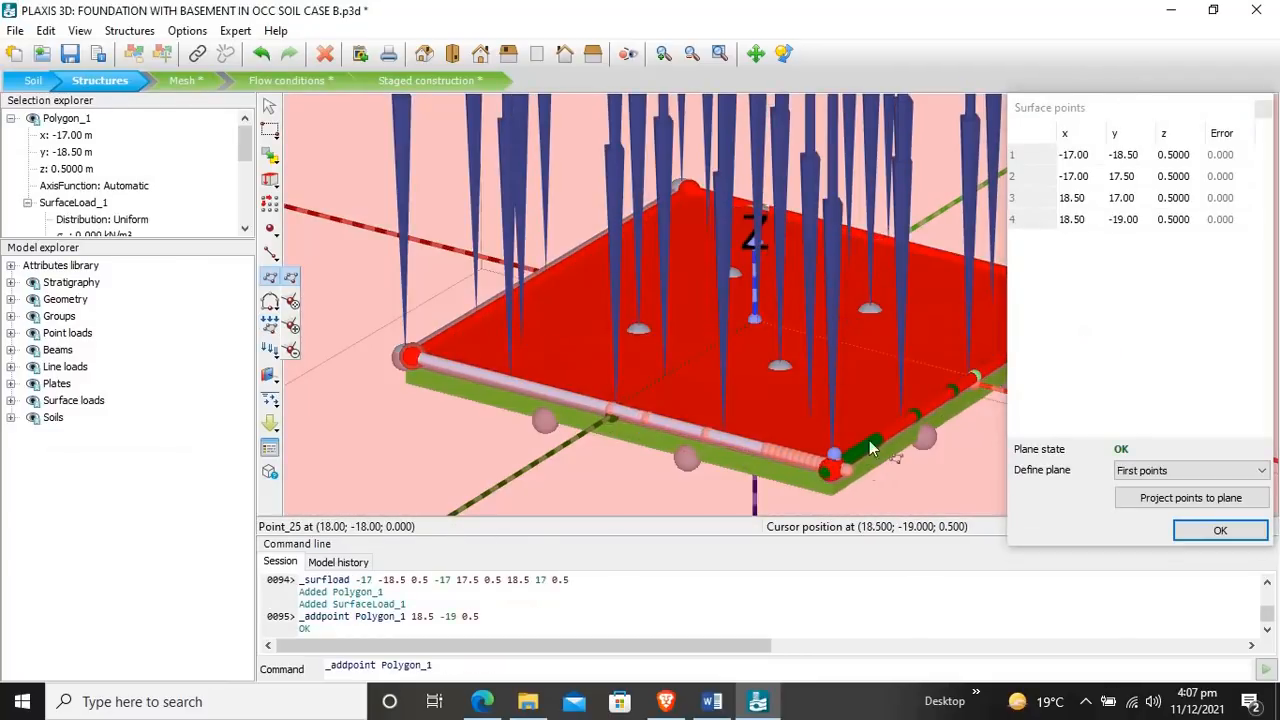
Step: Set the z coordinate of all four surface load points to -2 m
double_click(1075, 156)
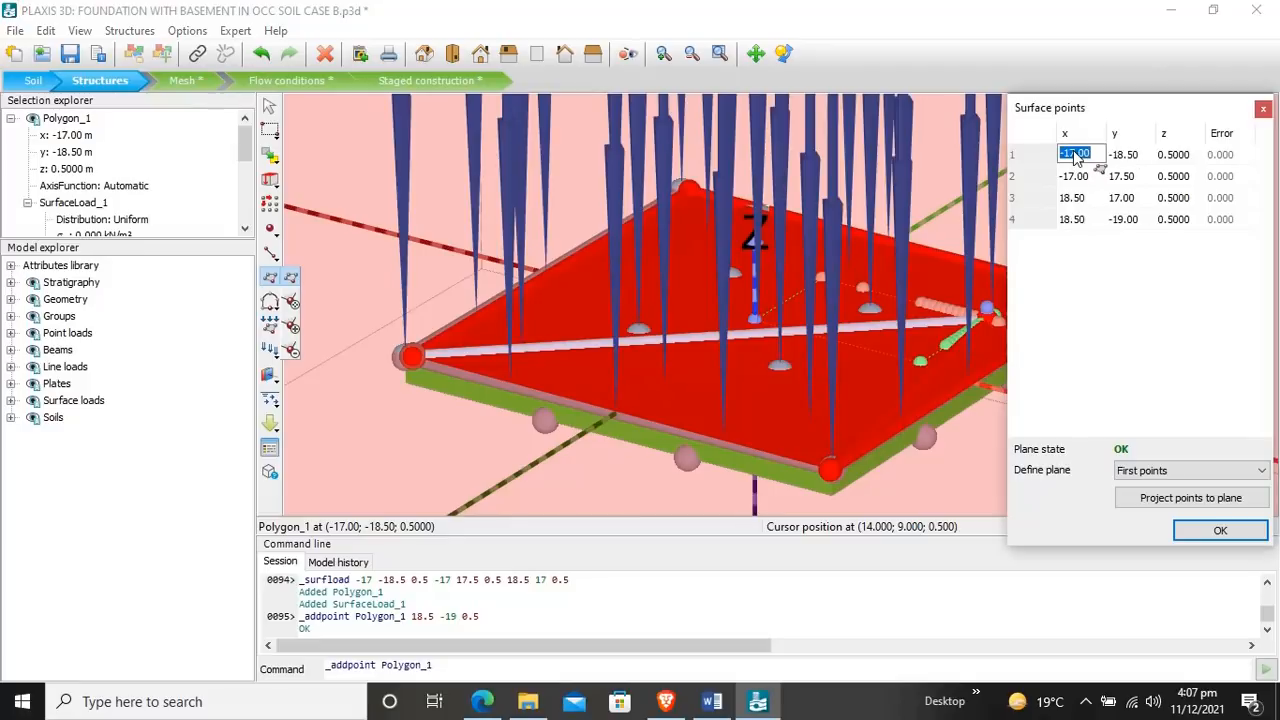
double_click(1175, 155)
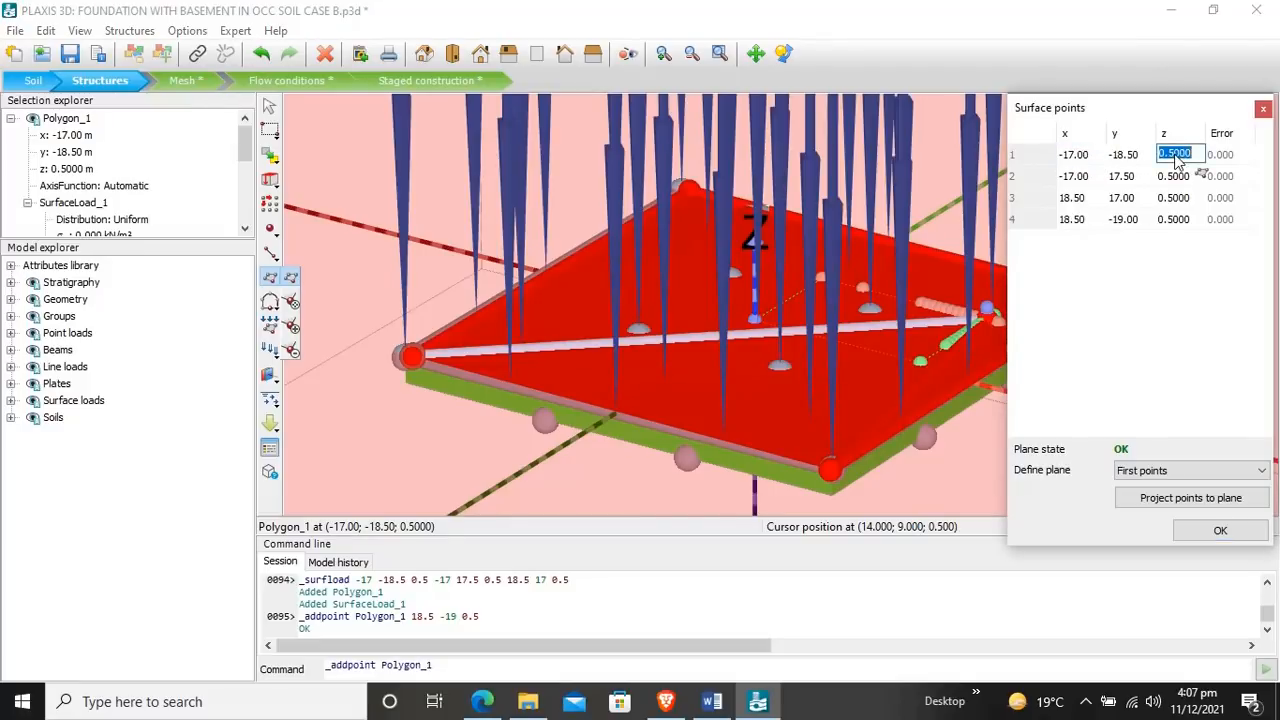
type("-")
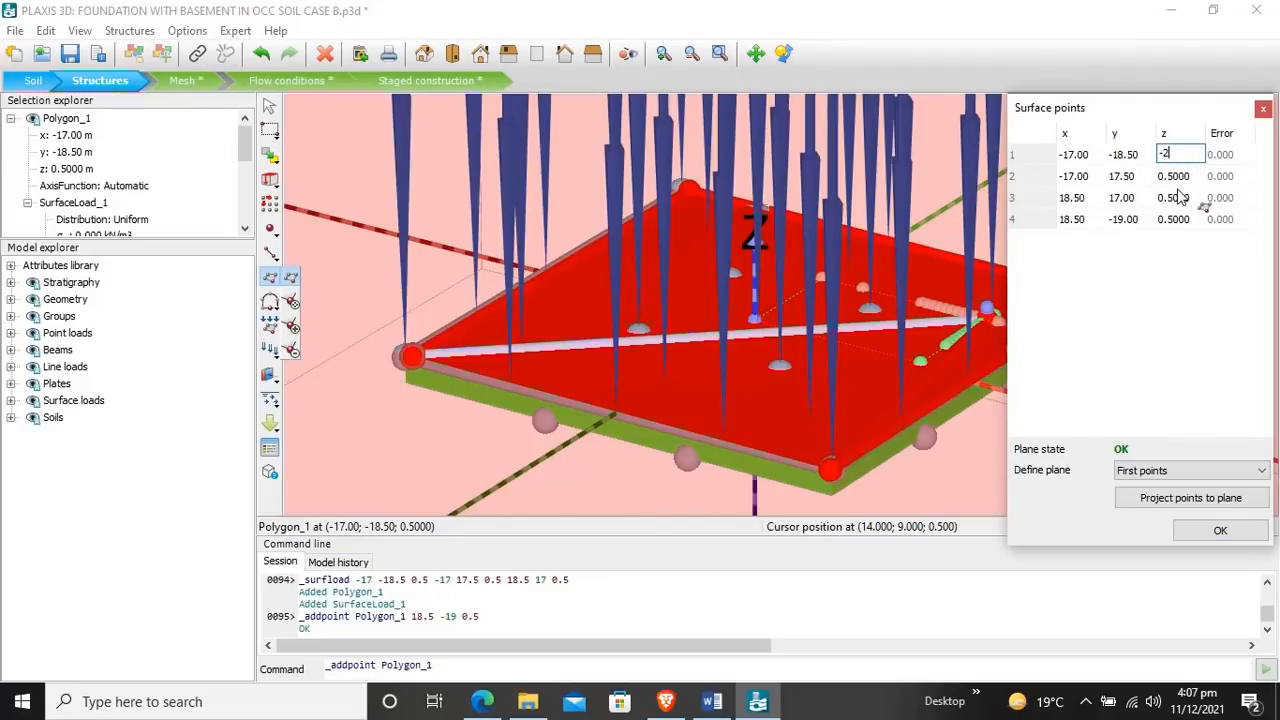
type("2")
double_click(1187, 176)
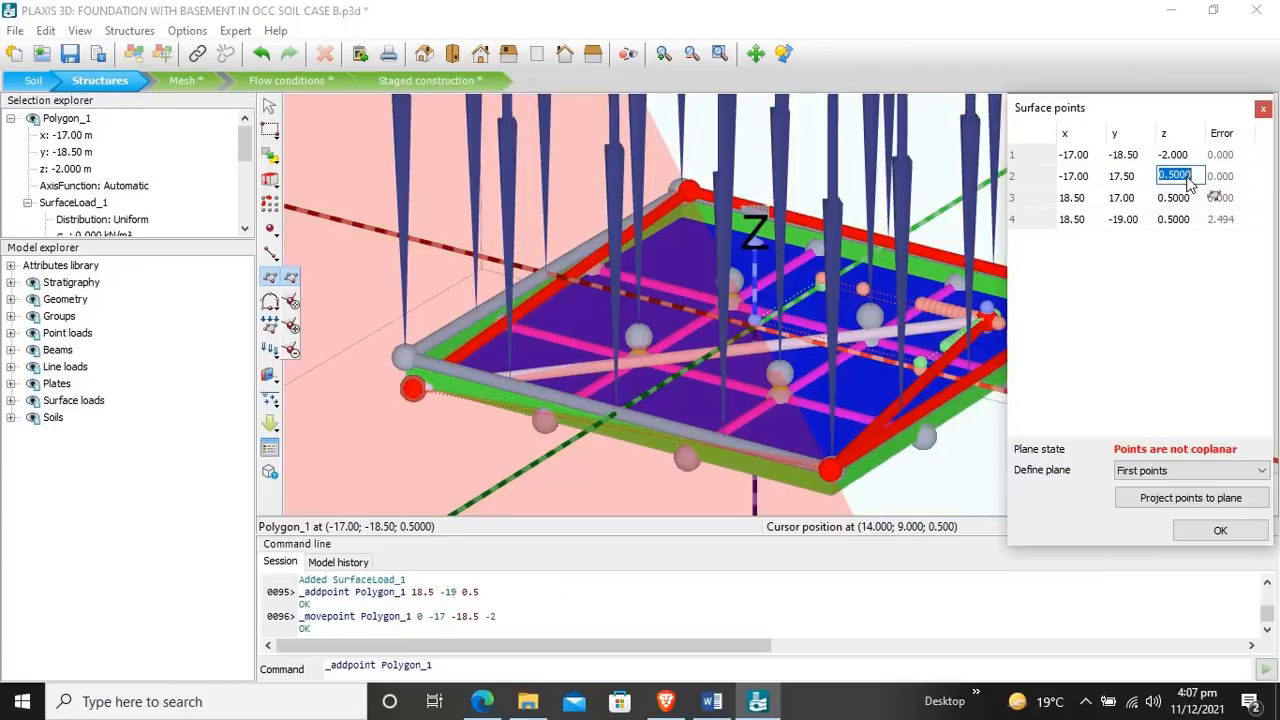
type("-2")
double_click(1178, 197)
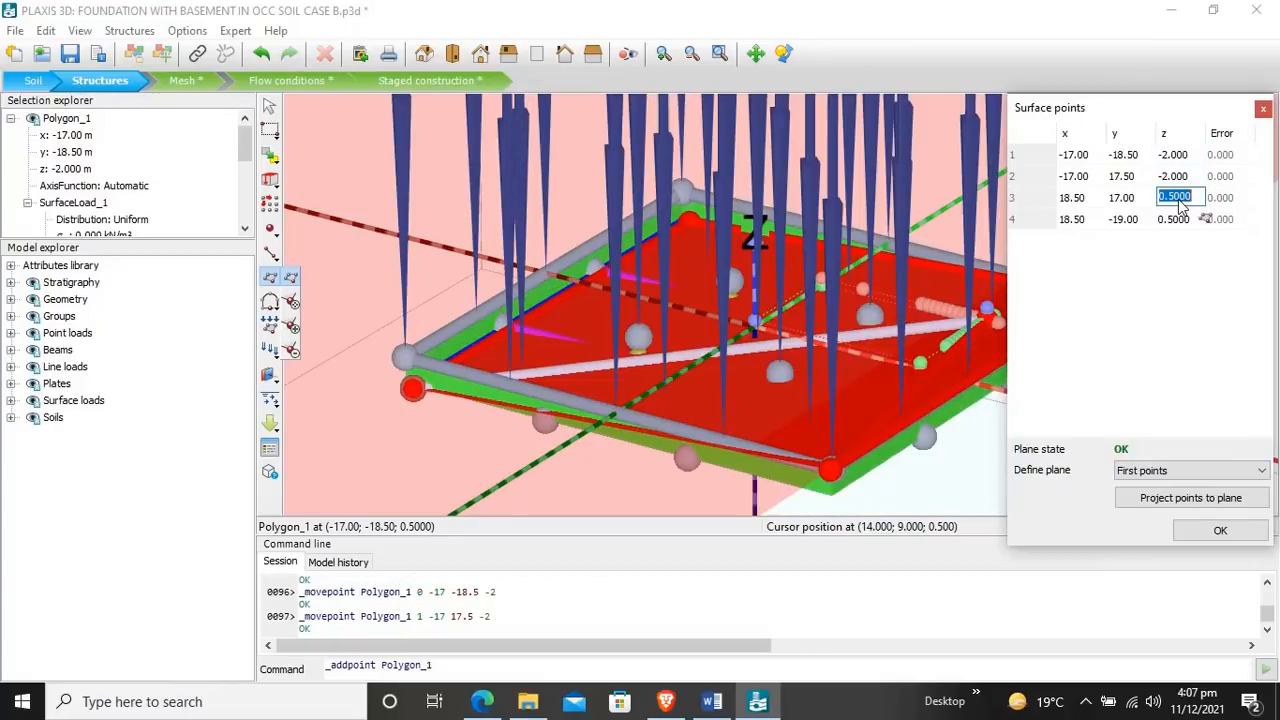
type("-2")
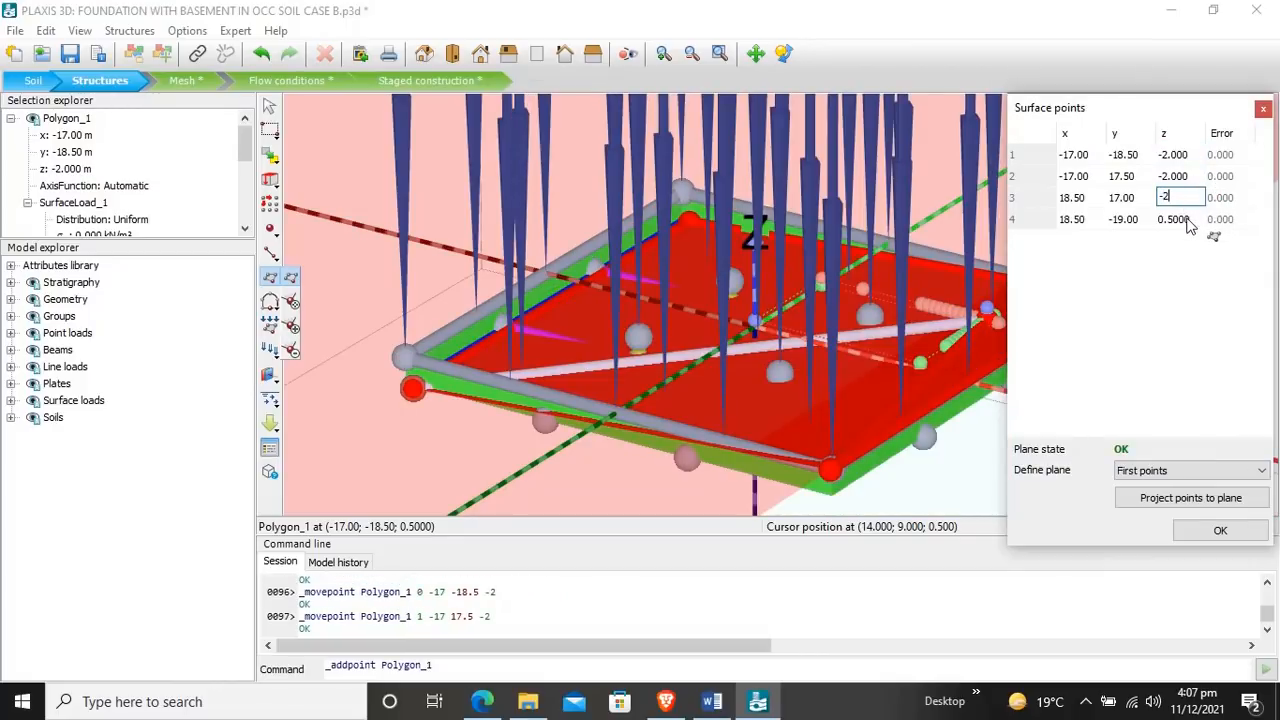
double_click(1178, 219)
type("-2")
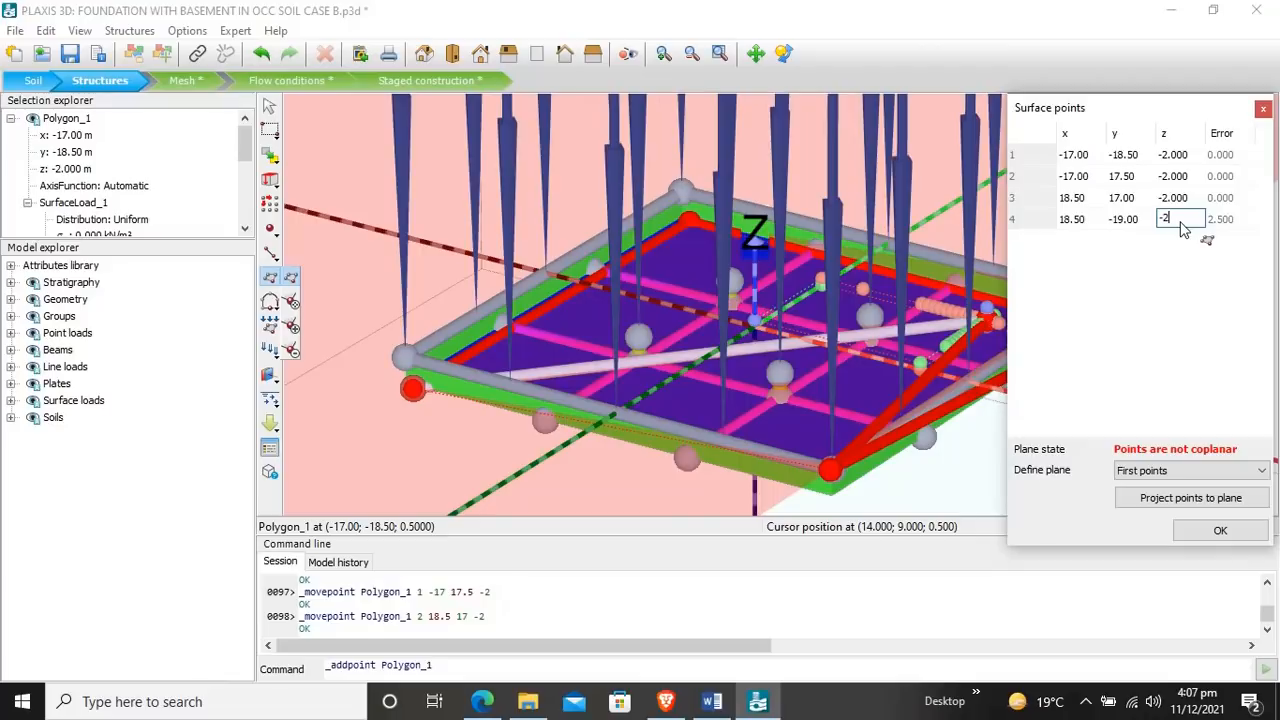
Step: Set surface load point 1 to x -18, y -18 and point 2 to x -18, y 18
double_click(1076, 155)
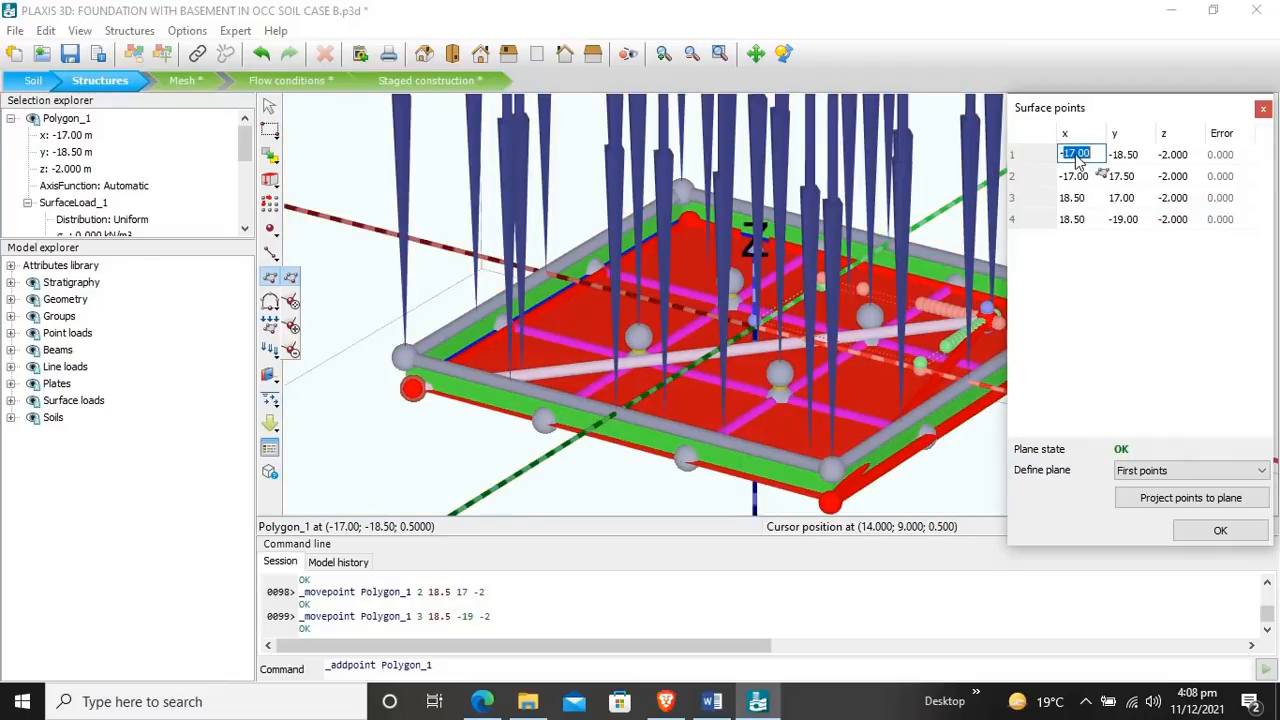
type("-18")
double_click(1137, 156)
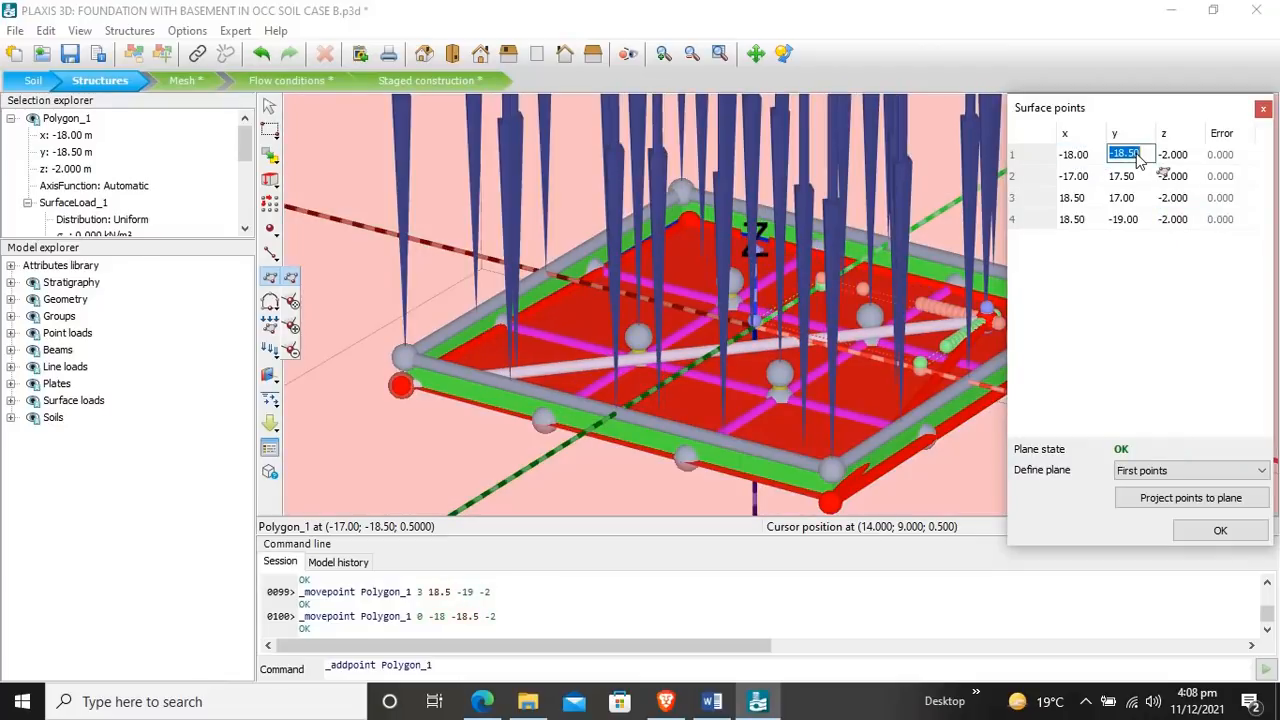
type("-18")
double_click(1084, 178)
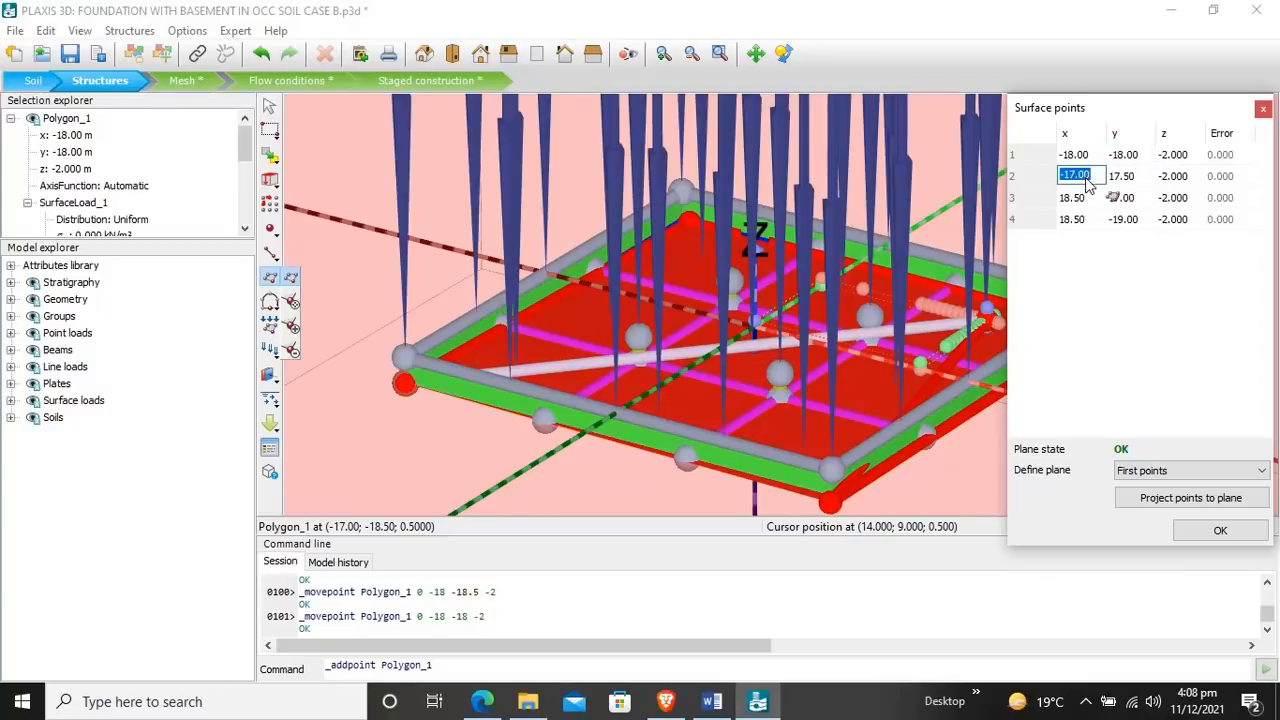
type("-18")
double_click(1125, 177)
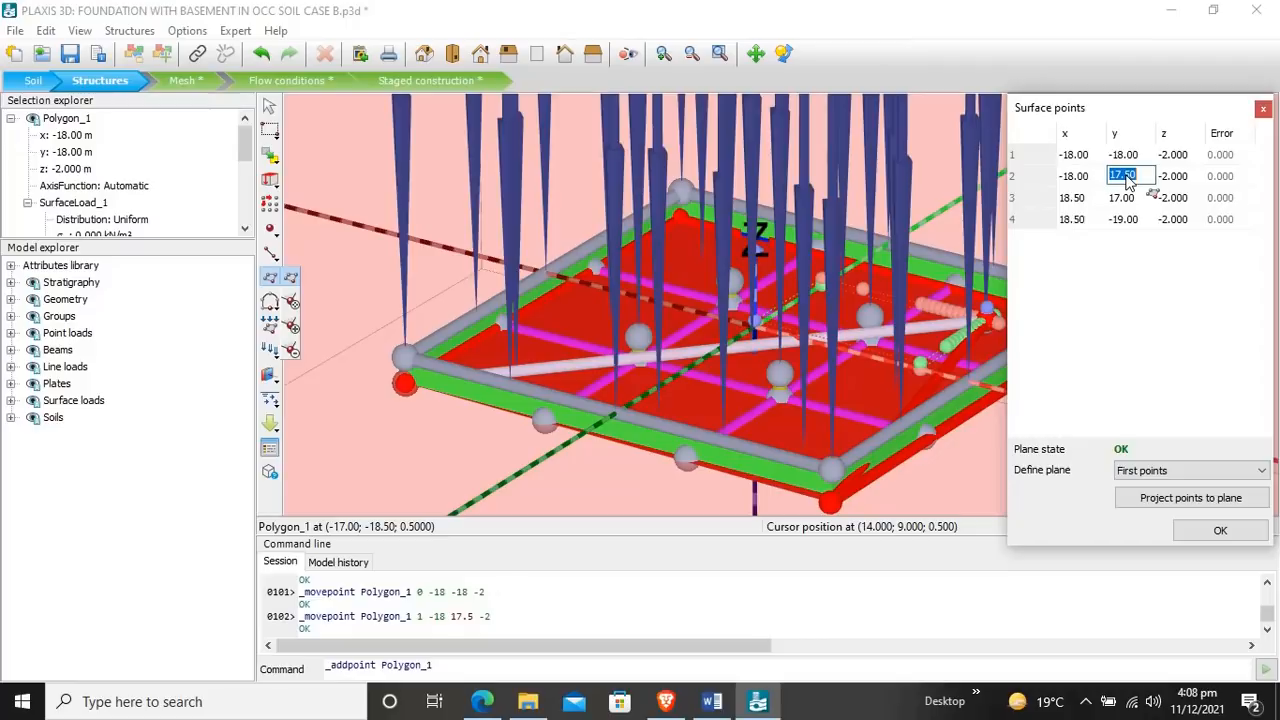
type("18")
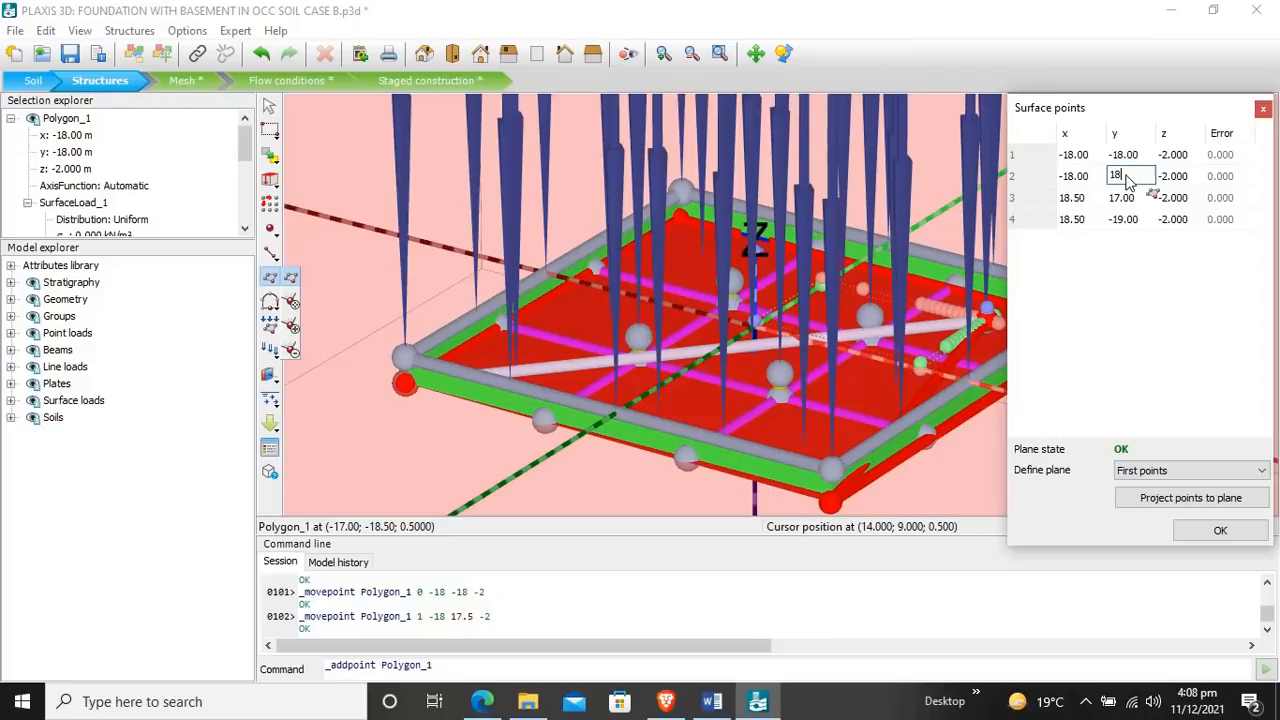
Step: Set surface load point 3 to x 18, y 18 and point 4 to x 18, y -18, and accept the surface points
double_click(1077, 198)
type("18")
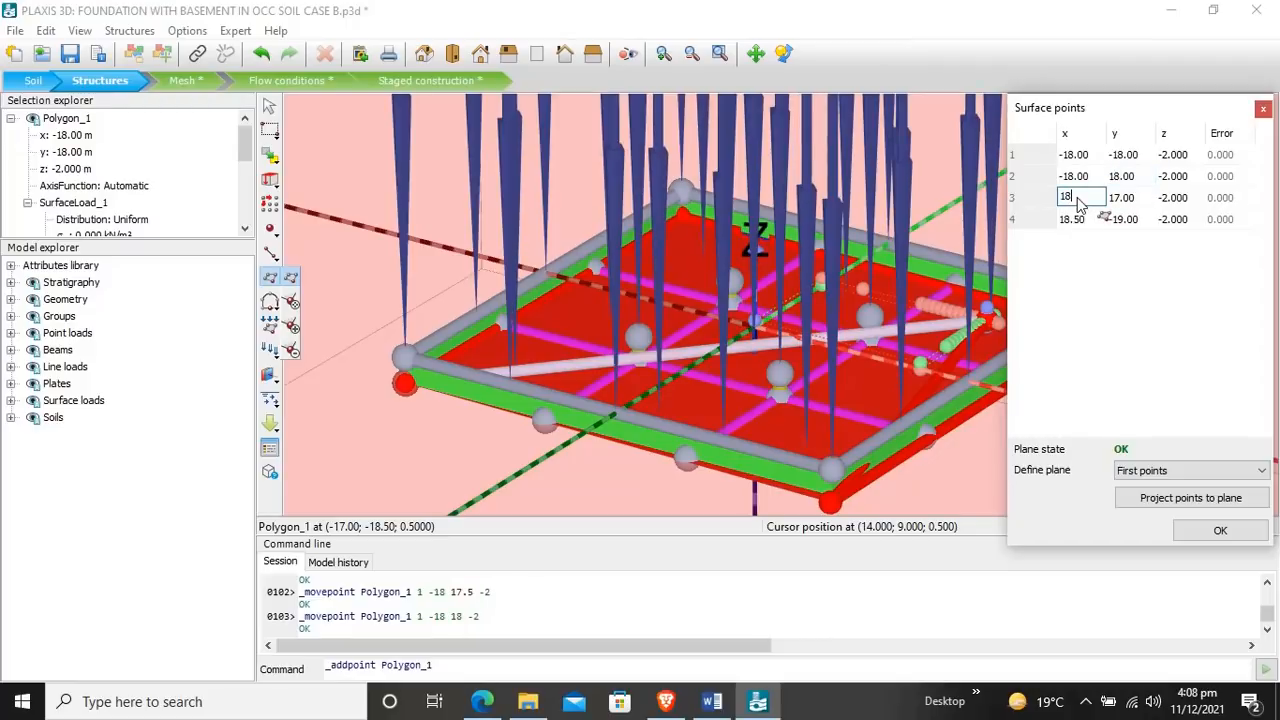
double_click(1118, 198)
type("1")
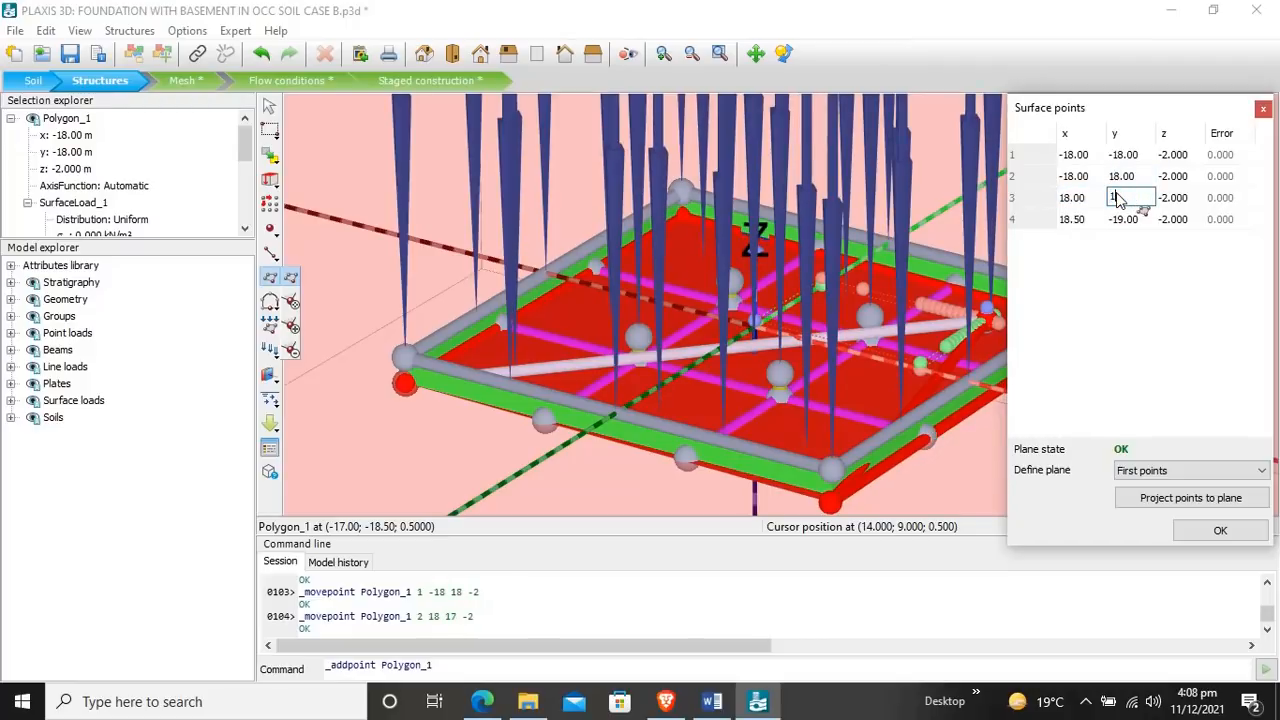
type("8")
double_click(1077, 219)
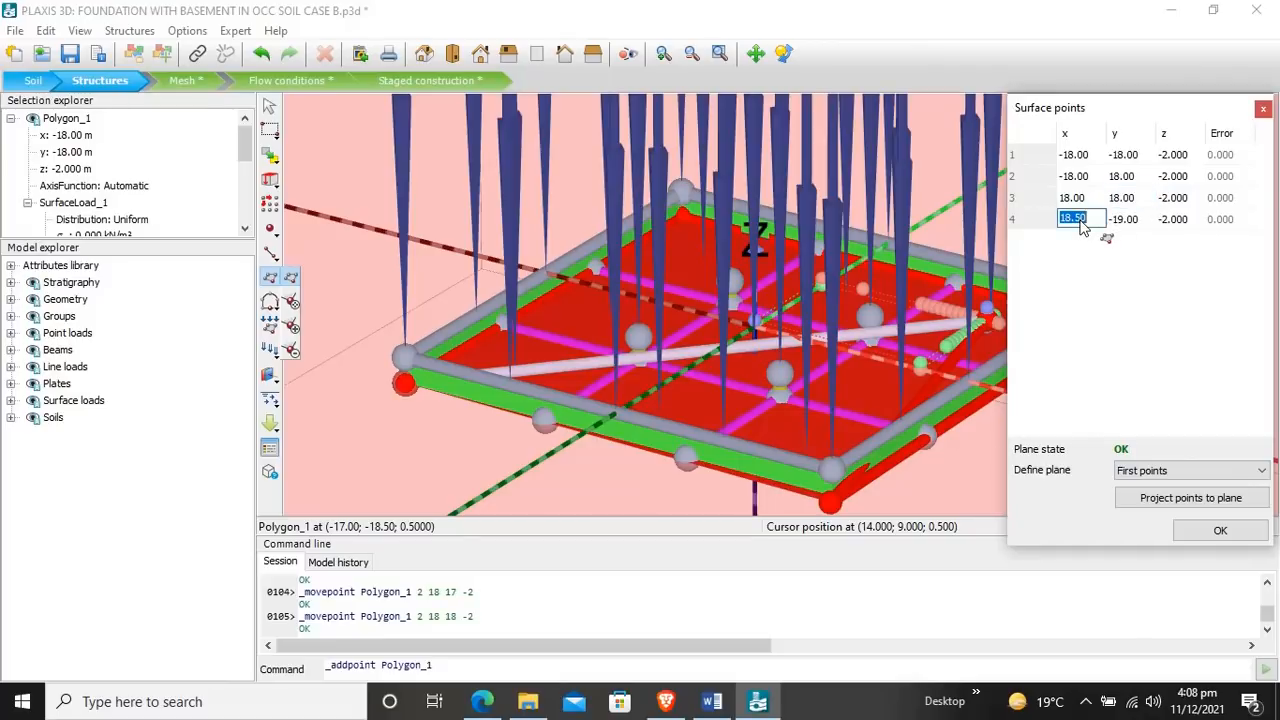
type("18")
double_click(1130, 219)
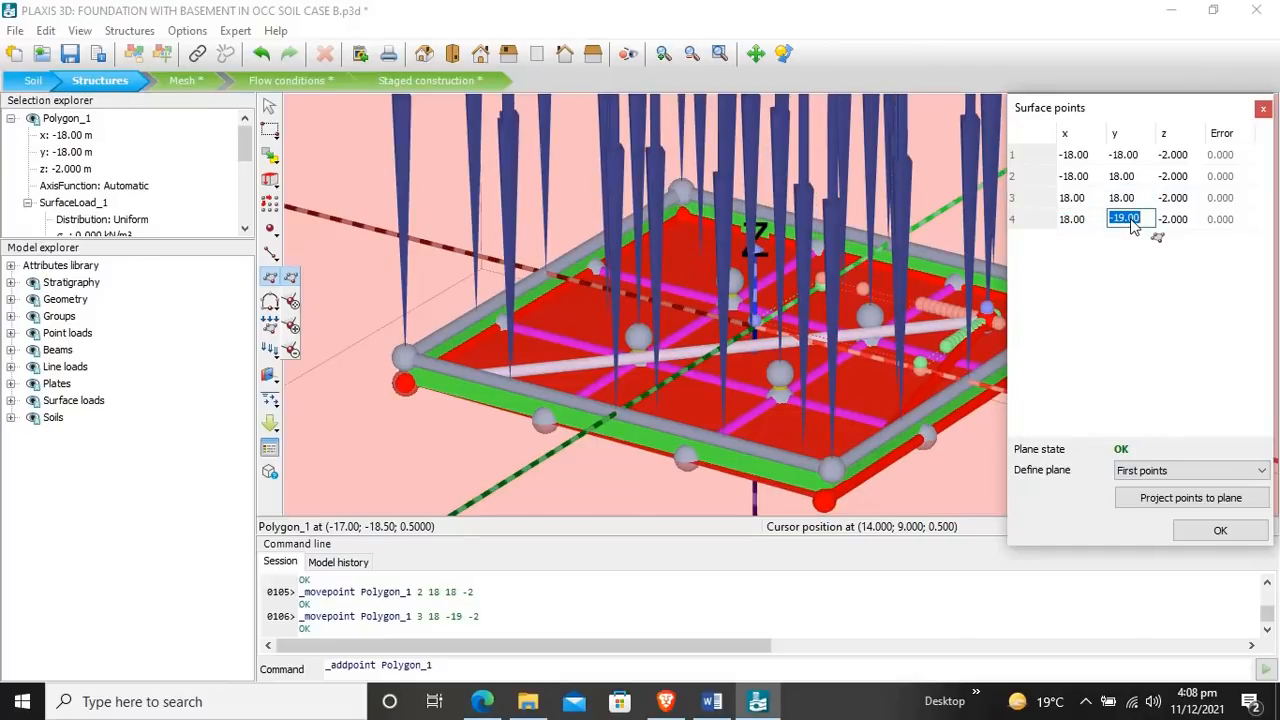
type("-18")
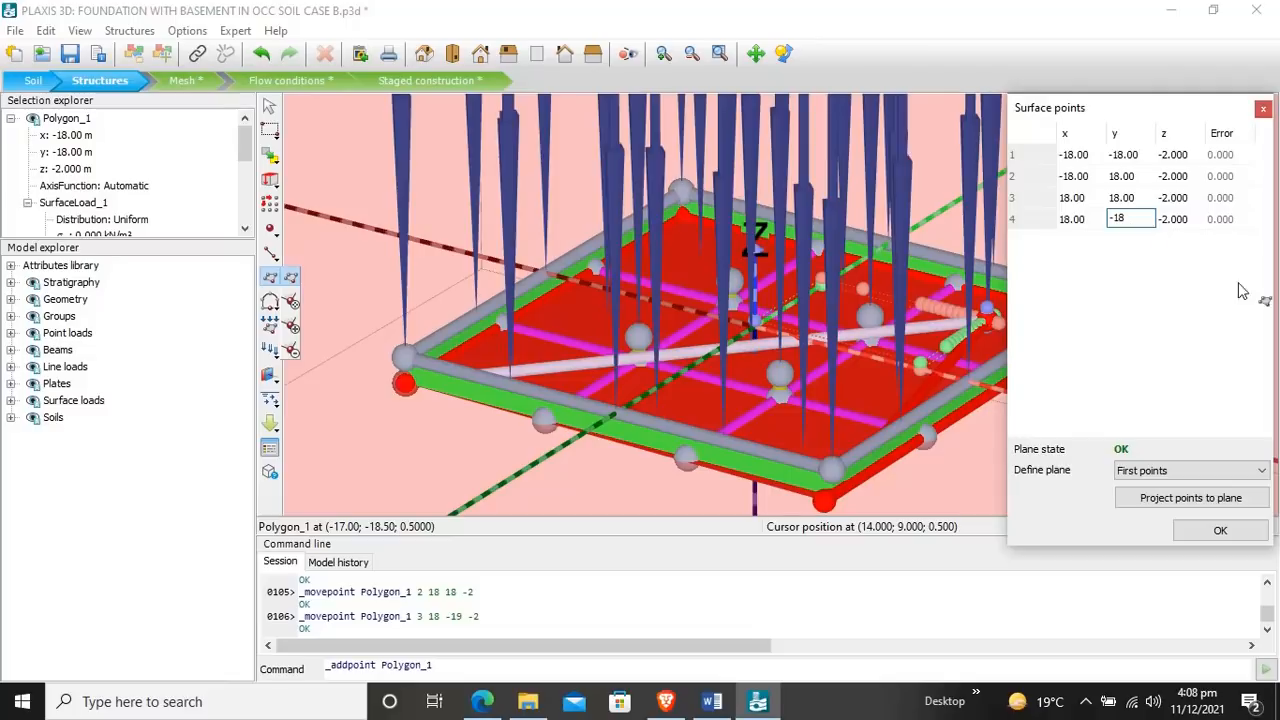
left_click(1220, 530)
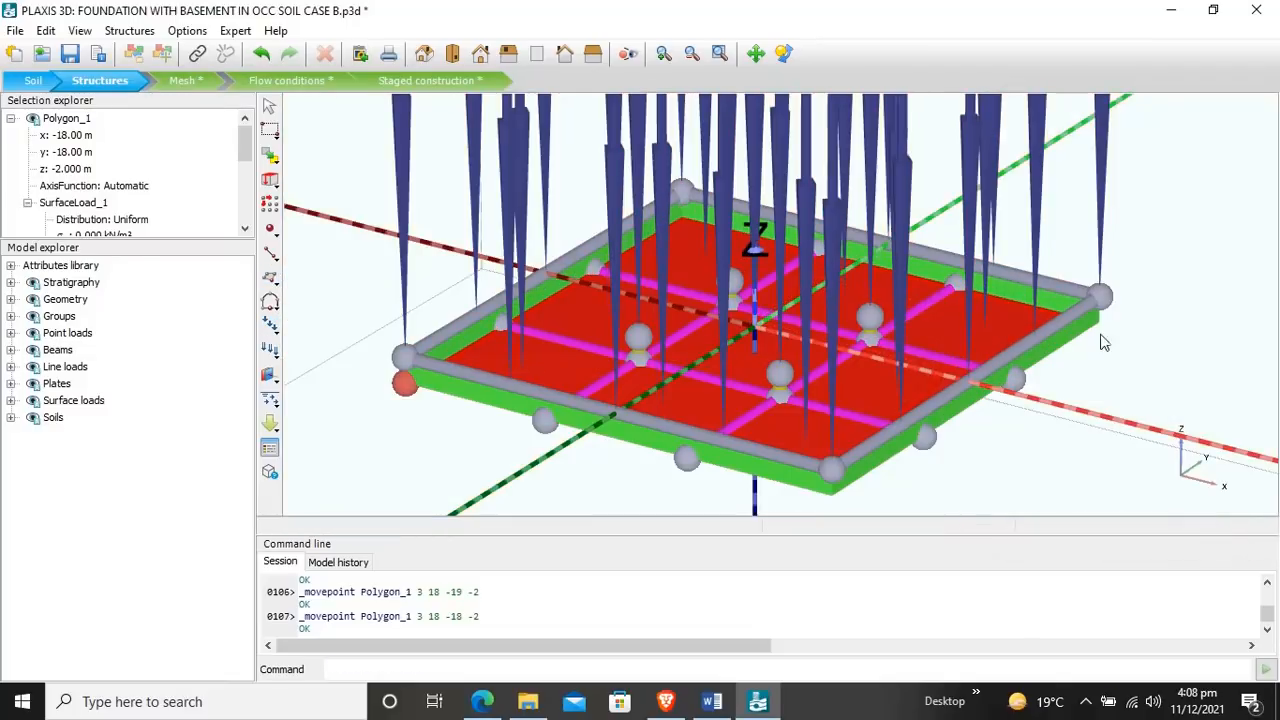
Step: Select the slab's surface load and set its vertical component σz to -5.3 kN/m²
scroll(1080, 220, "down", 2)
scroll(1078, 220, "down", 1)
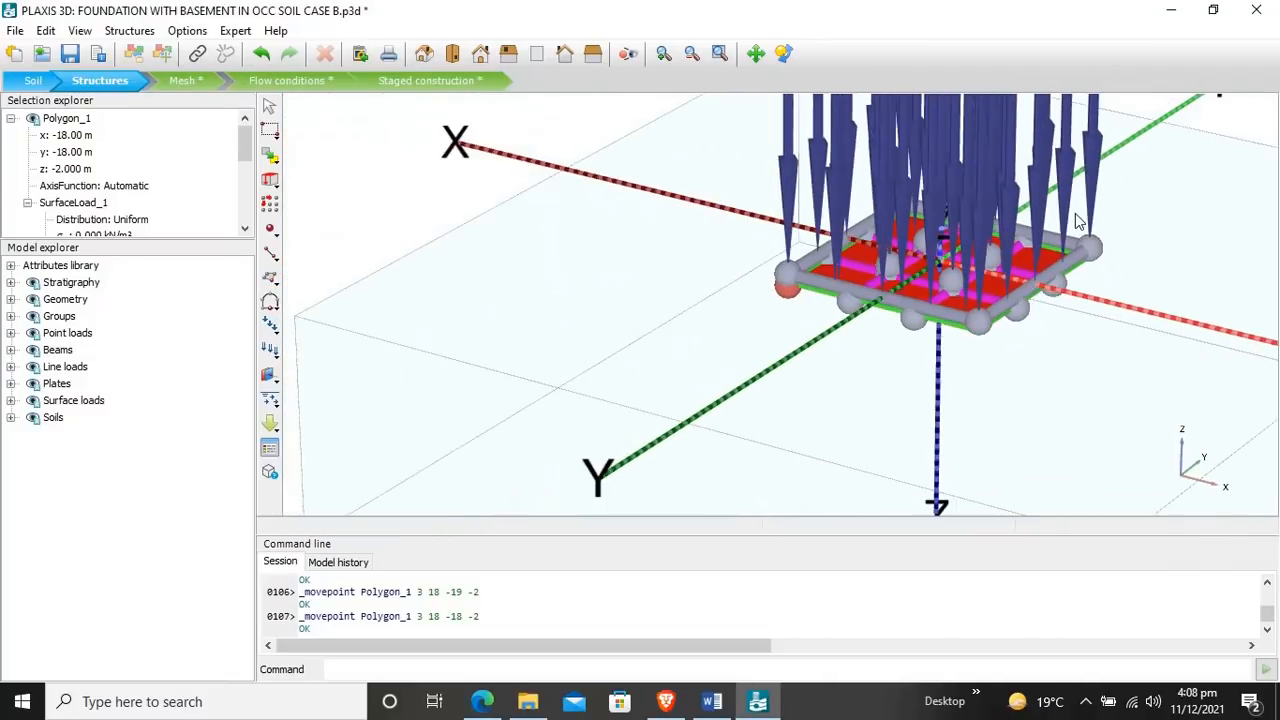
scroll(1076, 217, "up", 4)
scroll(1074, 217, "down", 1)
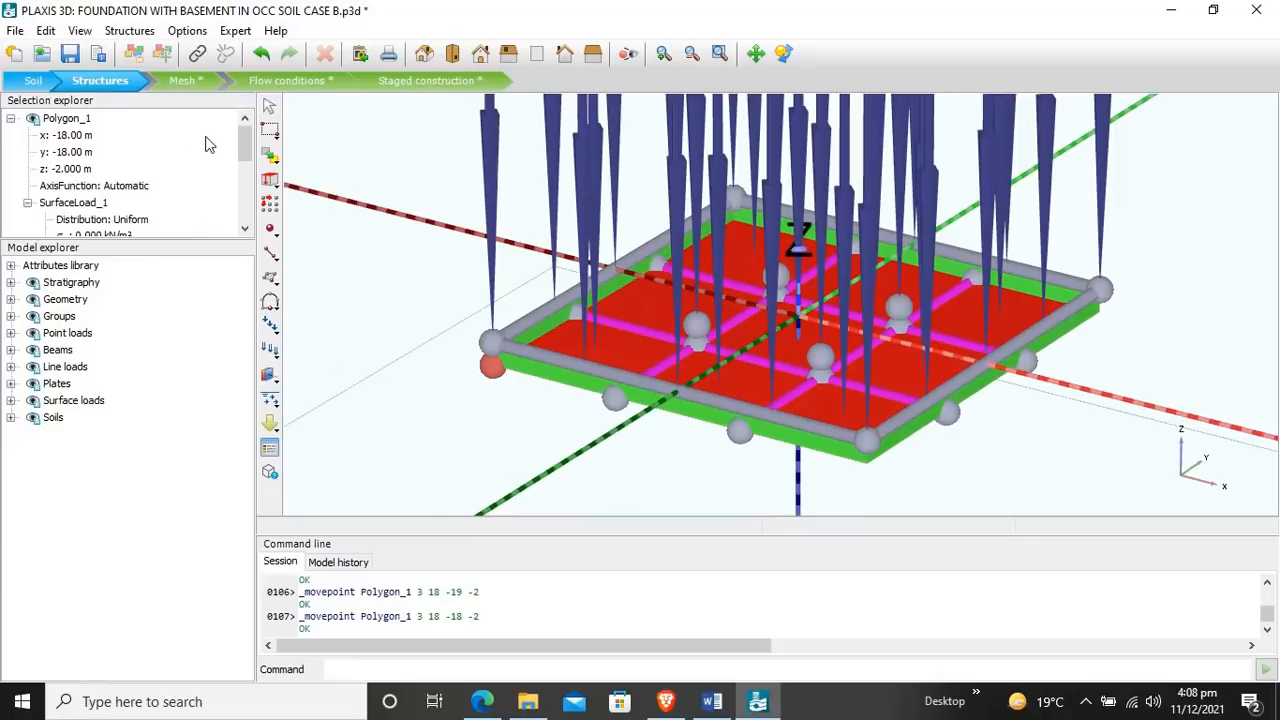
left_click_drag(245, 146, 248, 154)
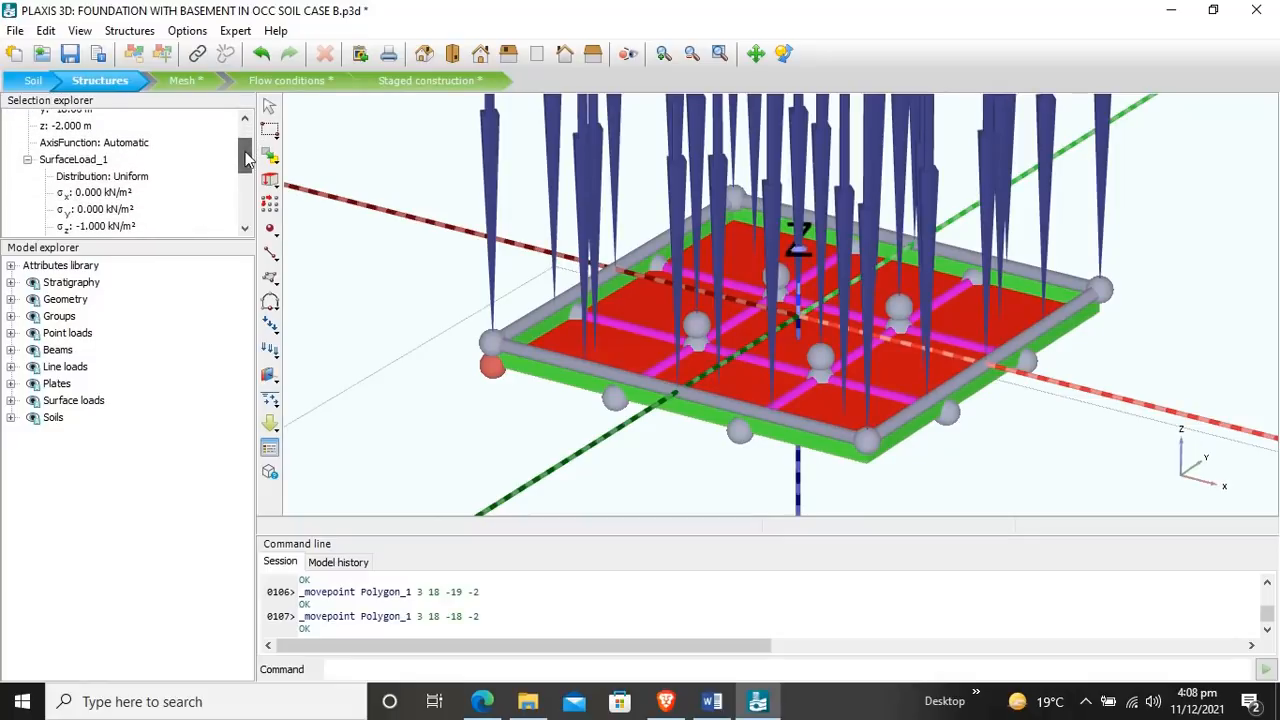
left_click(101, 403)
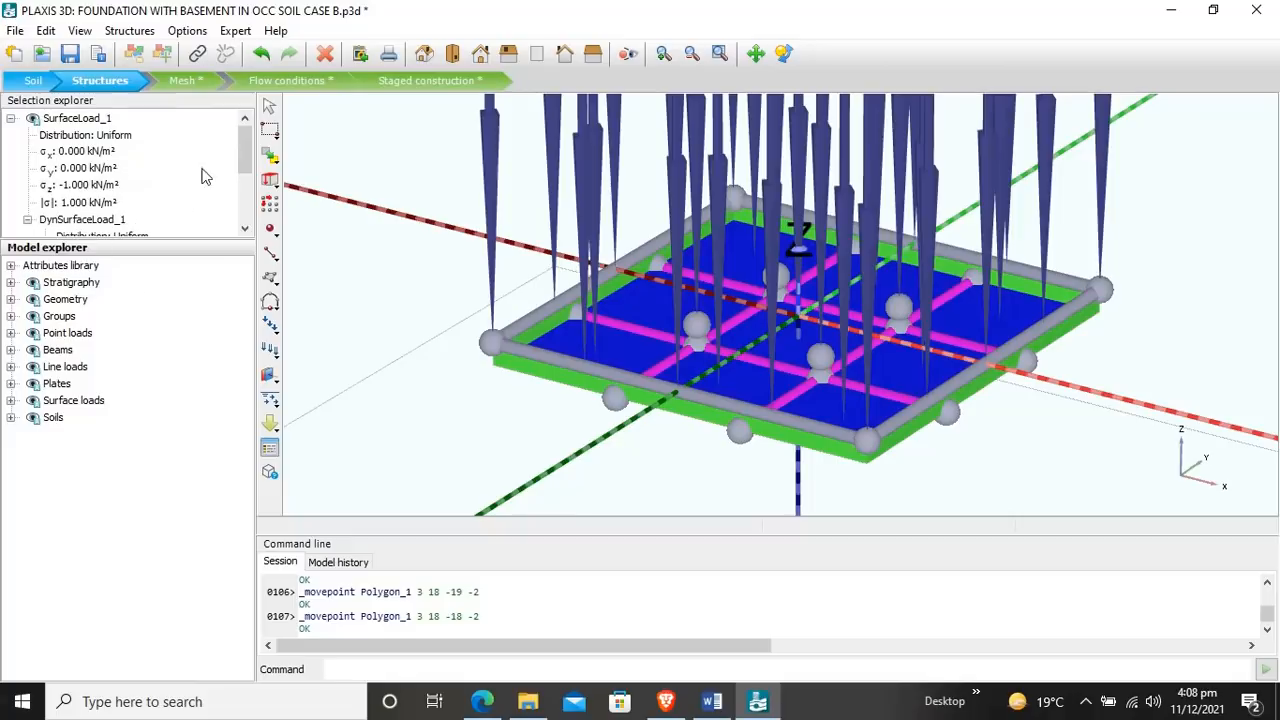
left_click_drag(247, 151, 248, 170)
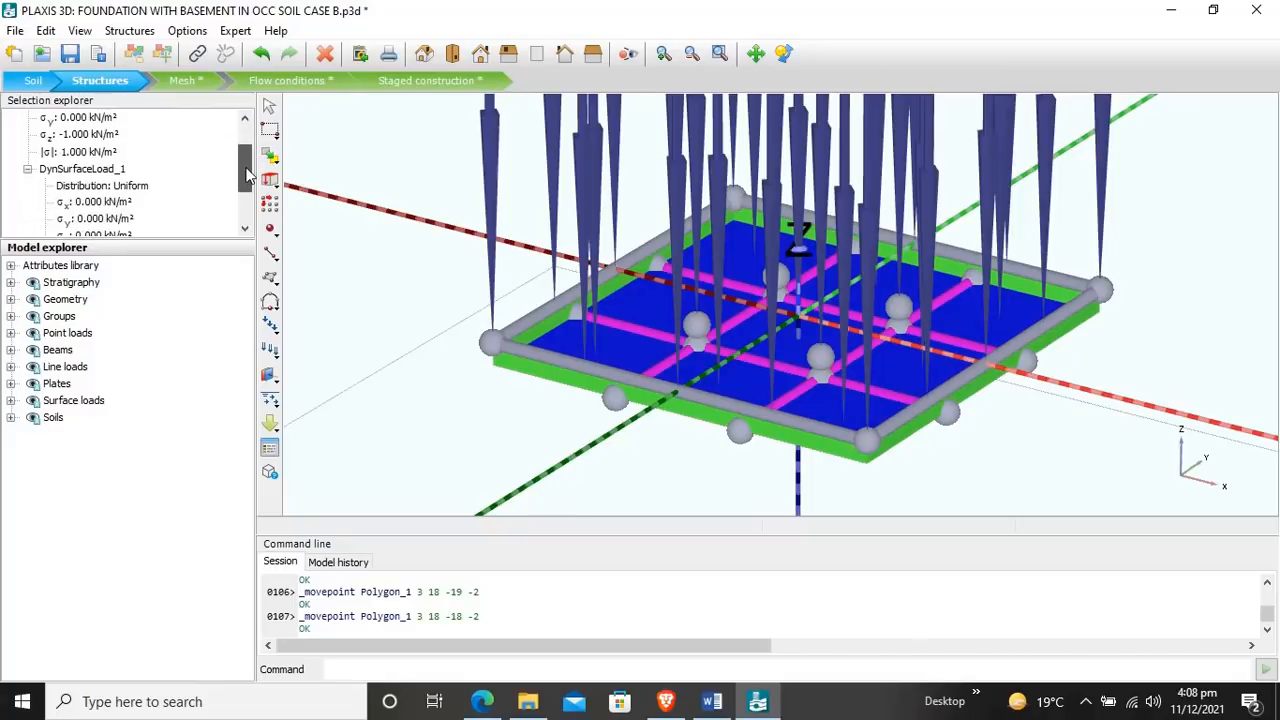
left_click(80, 403)
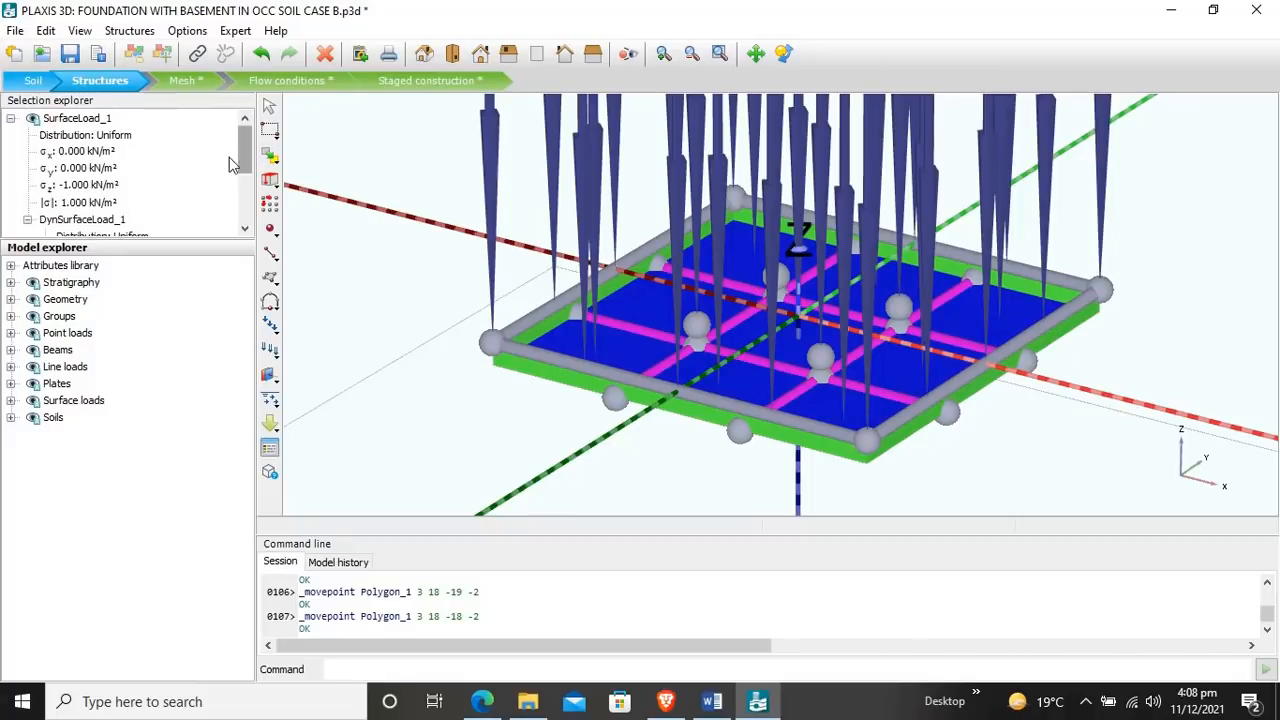
left_click(91, 186)
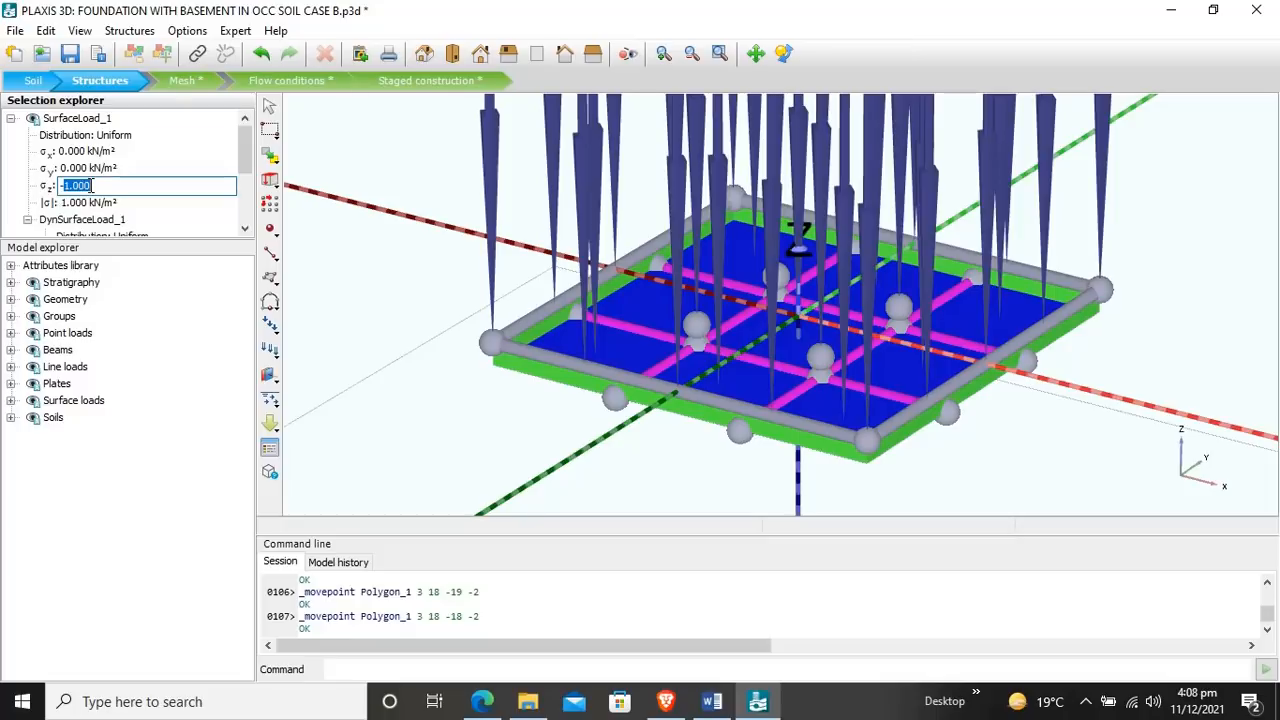
type("-5.3")
key("Return")
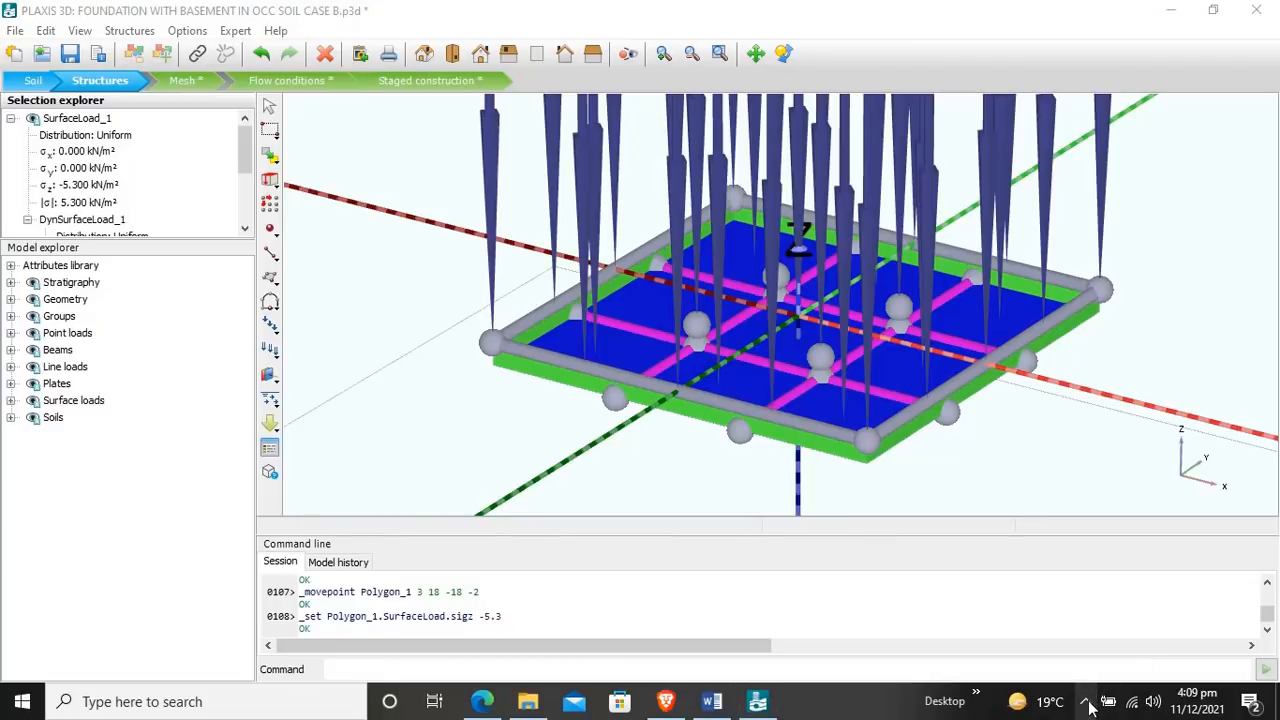
left_click(1086, 701)
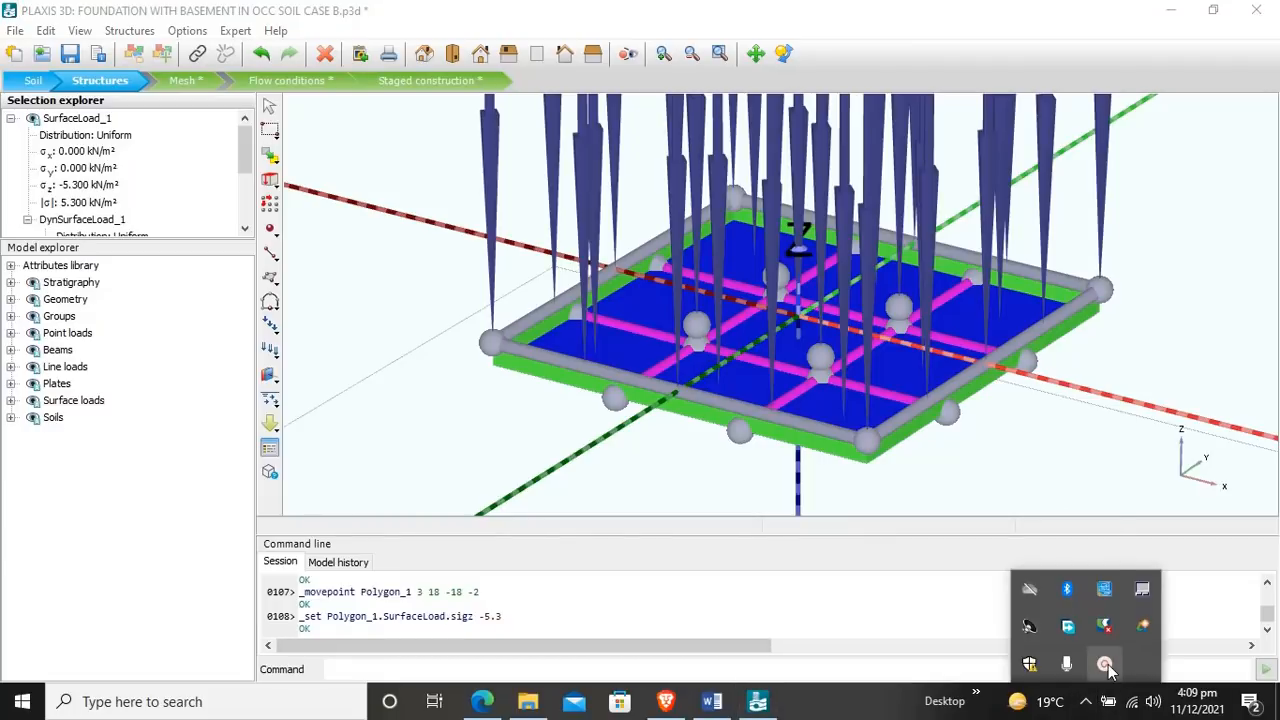